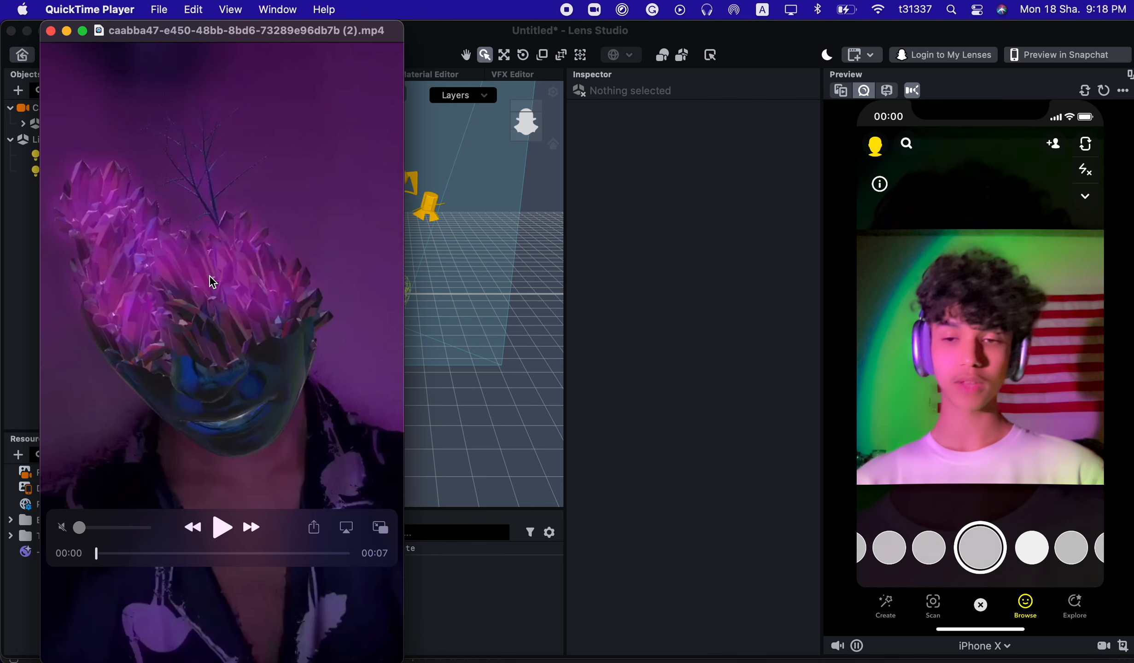
Play the reference video of the crystal face effect, switch to Blender and inspect the crystal clusters and the cut face mesh
left_click(220, 528)
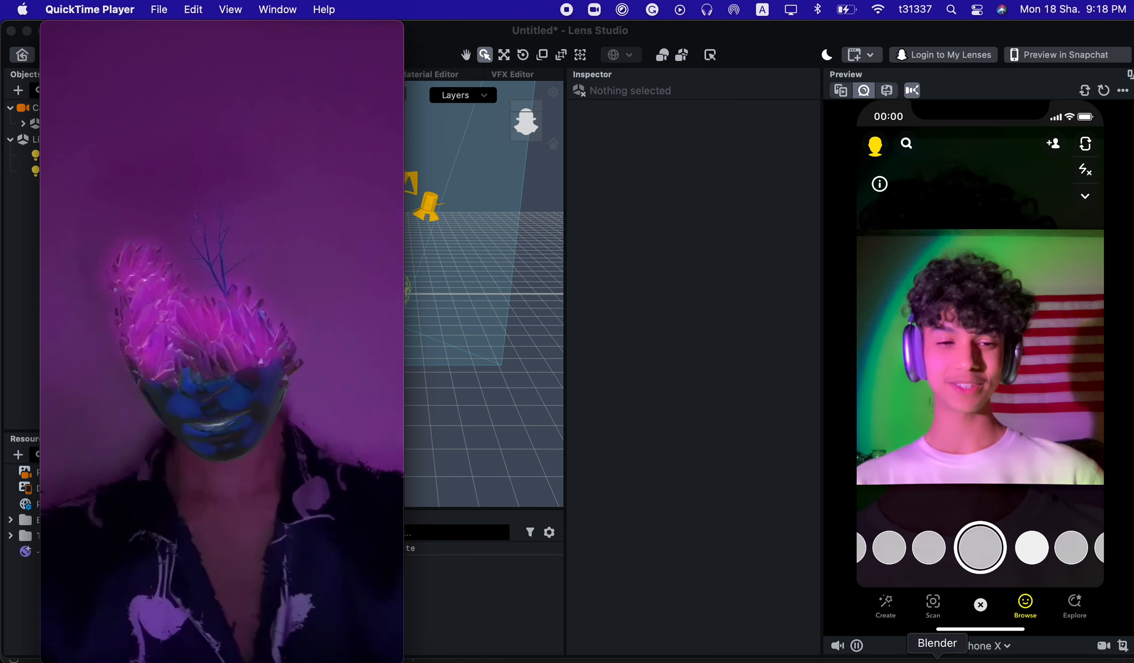
left_click(937, 660)
left_click_drag(901, 143, 834, 164)
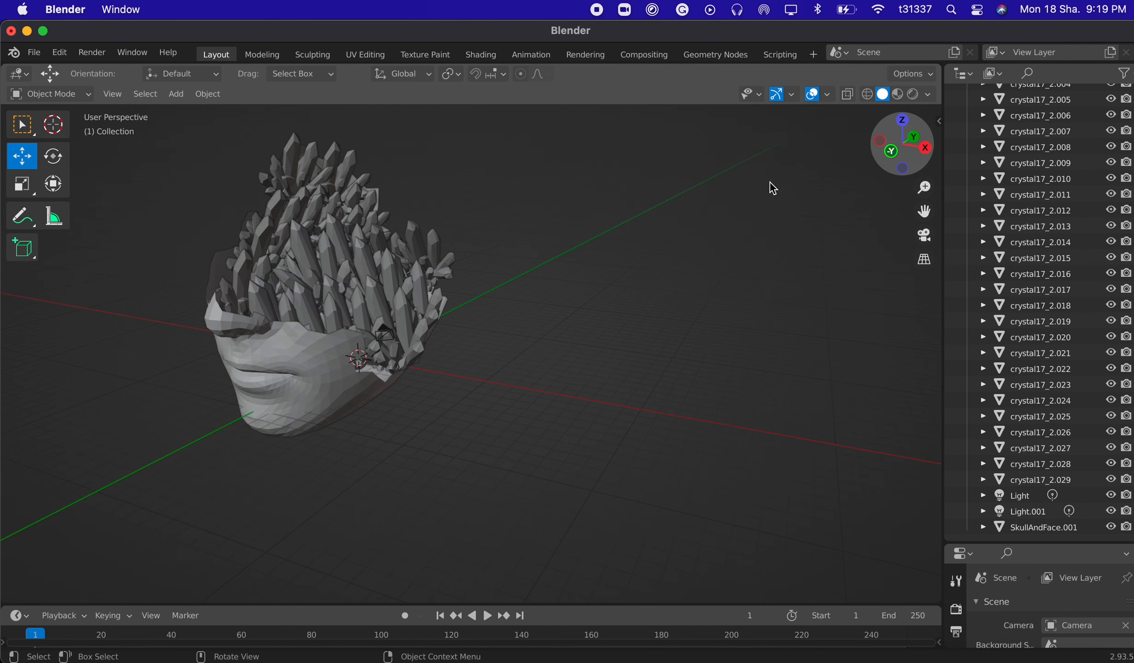
left_click(291, 289)
left_click(654, 234)
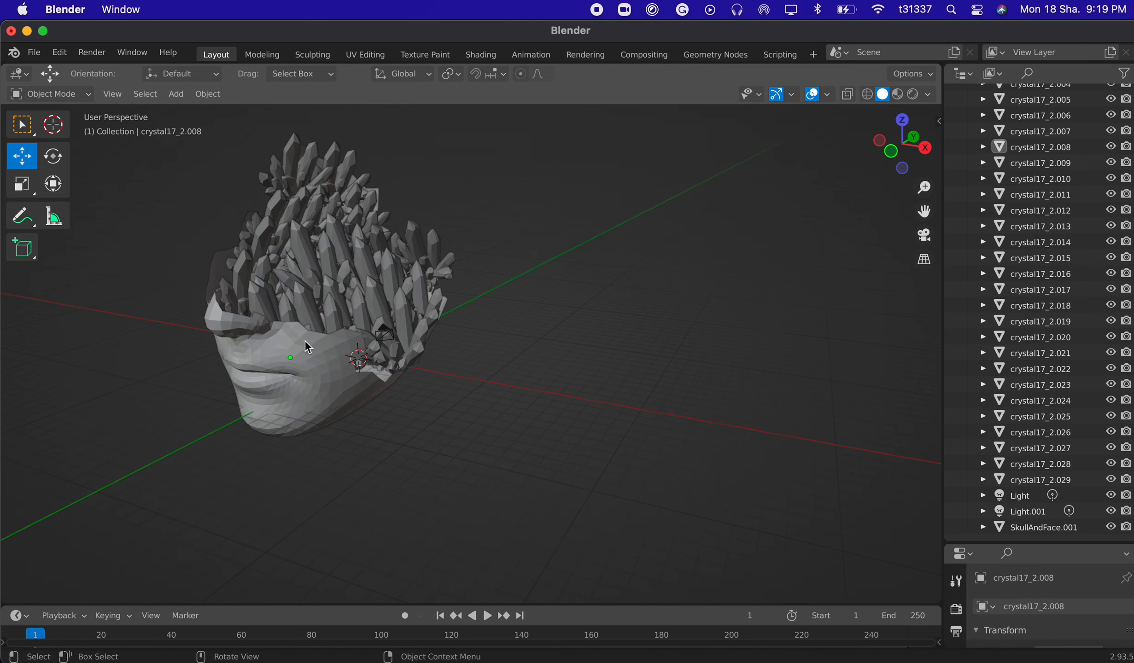
left_click(310, 377)
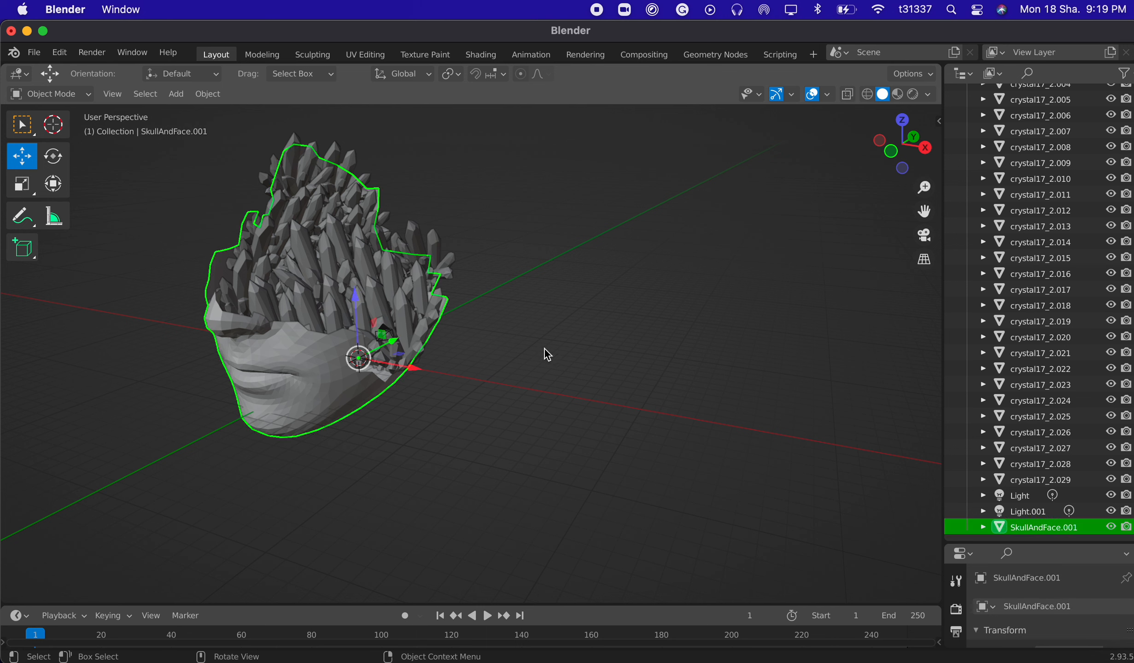
left_click(619, 282)
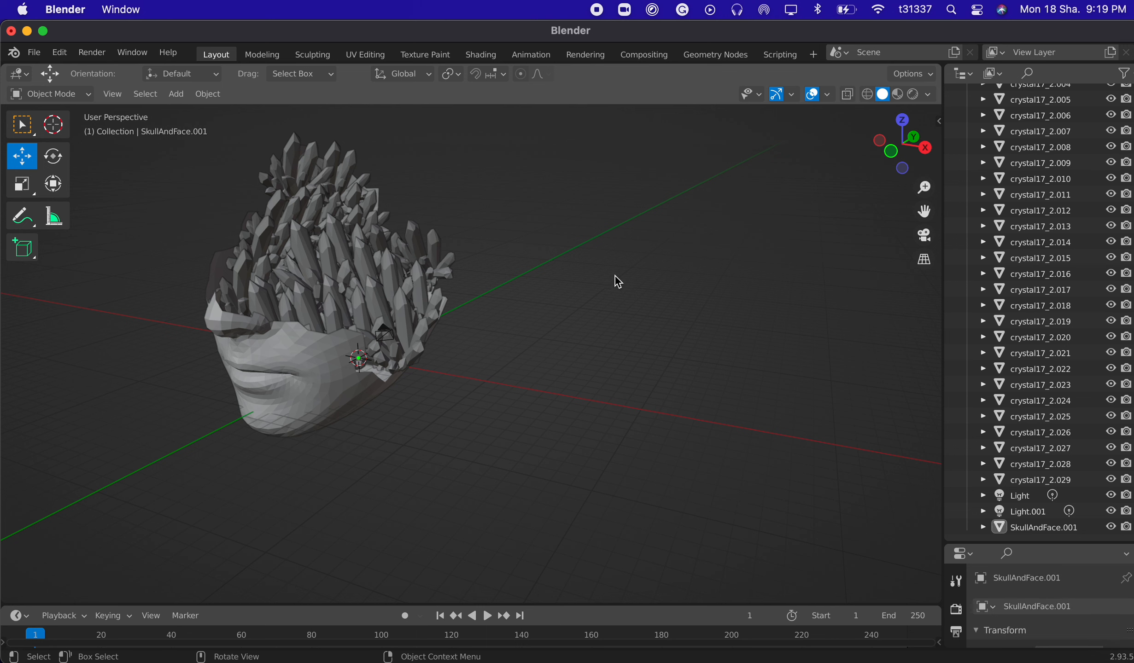
Import the SkullAndFaceQuad.fbx head model from the SkullAndFace 2 folder
left_click(35, 52)
mouse_move(132, 270)
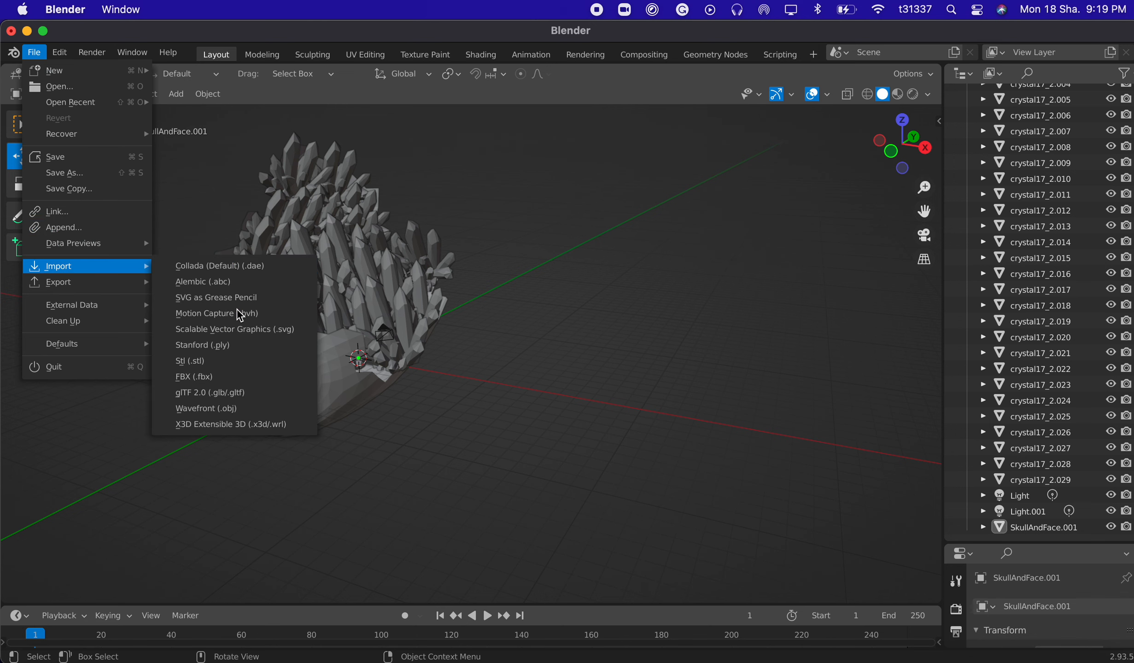
left_click(236, 379)
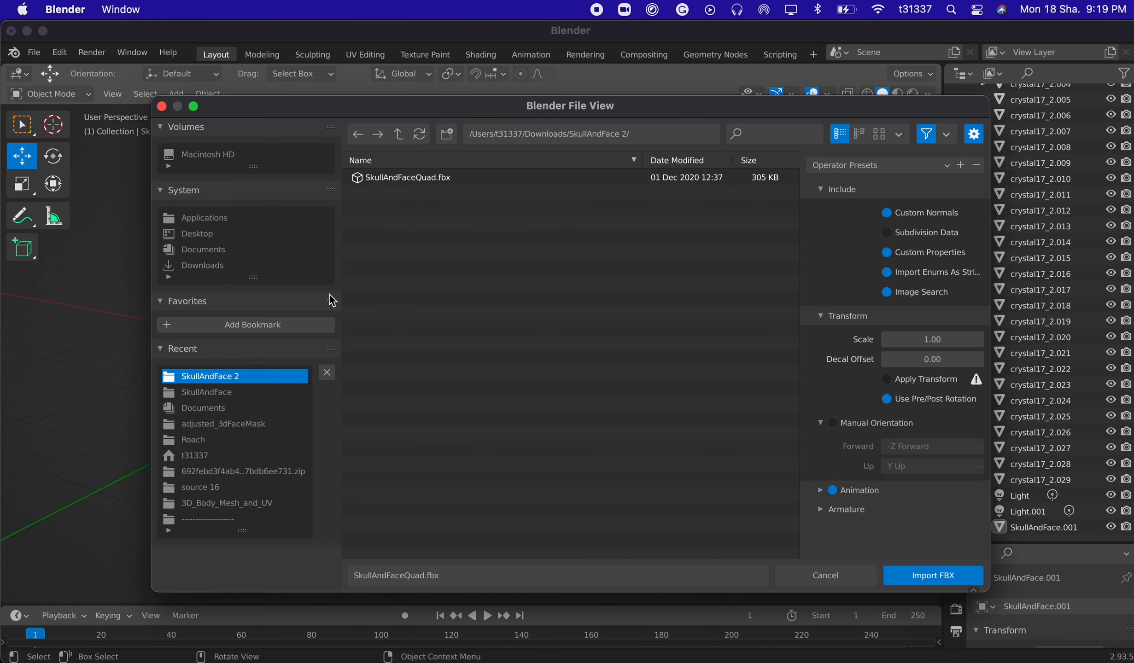
double_click(414, 179)
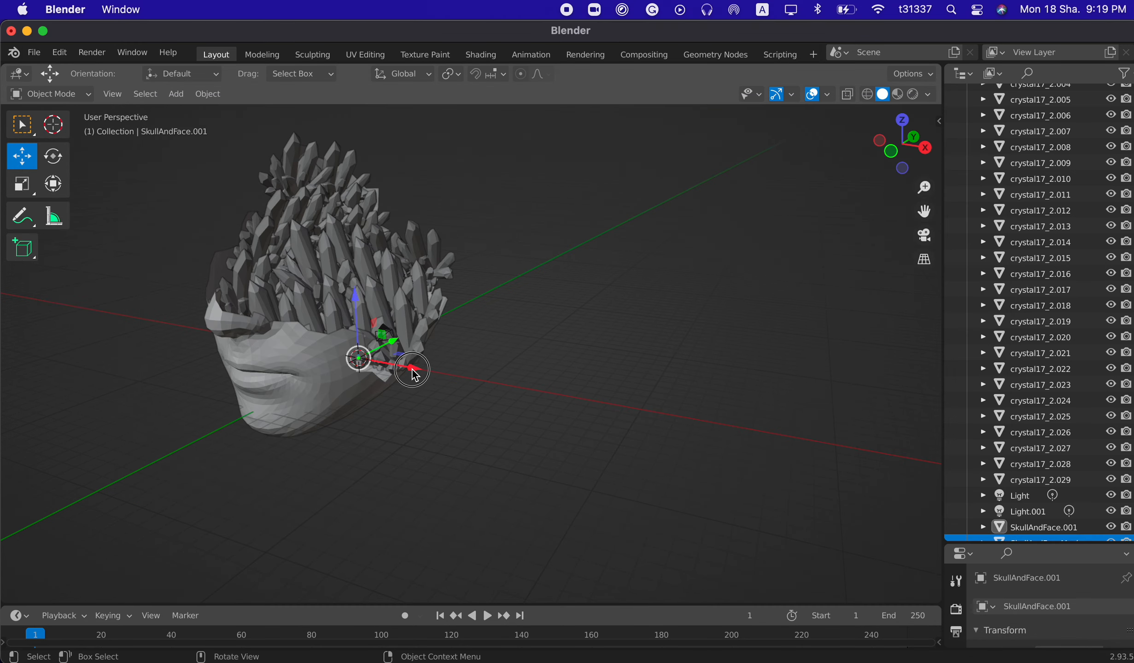
Move the imported head along X until it clears the crystal face, and scale it uniformly by about 2.41
left_click_drag(413, 371, 823, 293)
key("shift+space")
key("s")
left_click_drag(654, 374, 4, 289)
left_click_drag(639, 379, 702, 323)
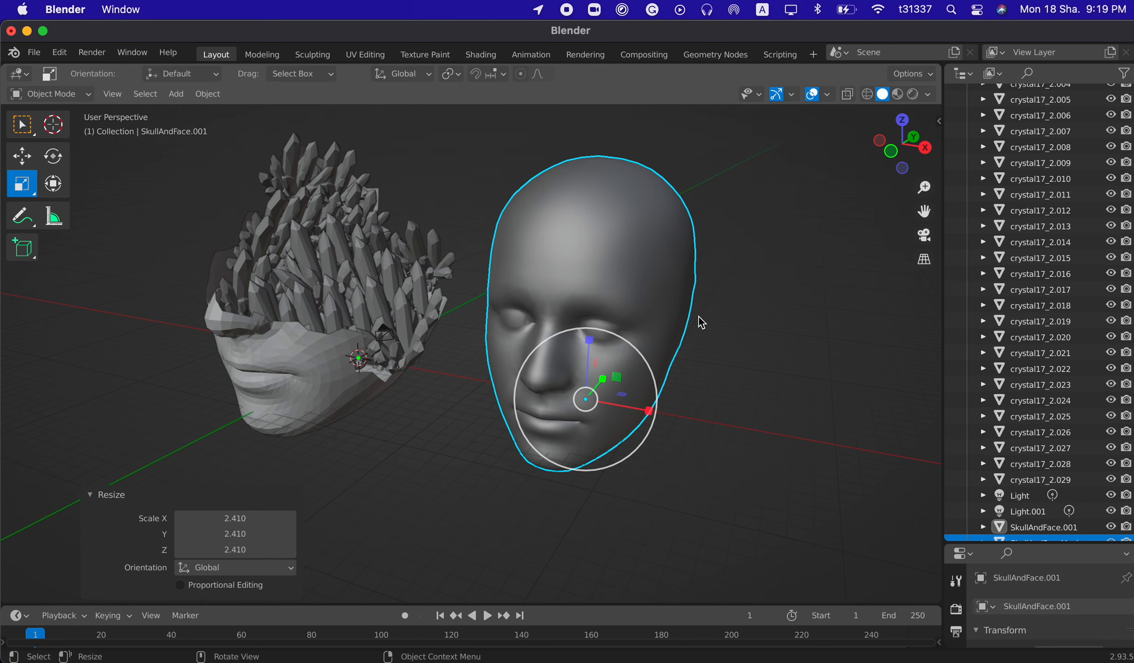
In front view, bisect the whole head mesh in Edit Mode with a slanted cut across the eyes and nose bridge
left_click(898, 151)
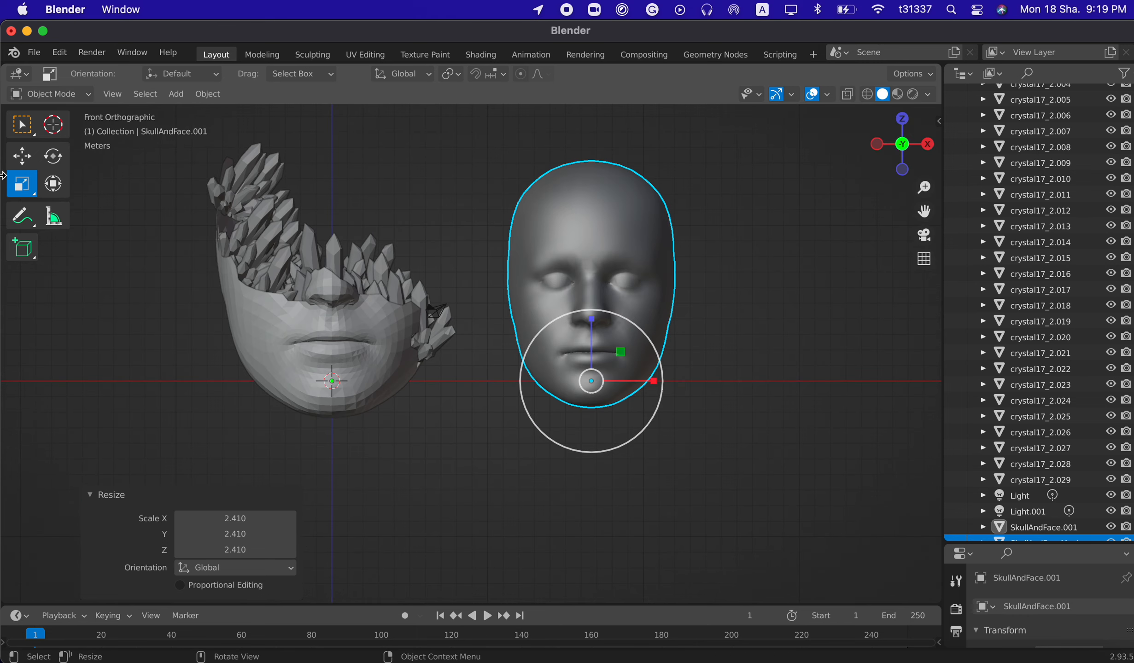
left_click(806, 258)
left_click(653, 228)
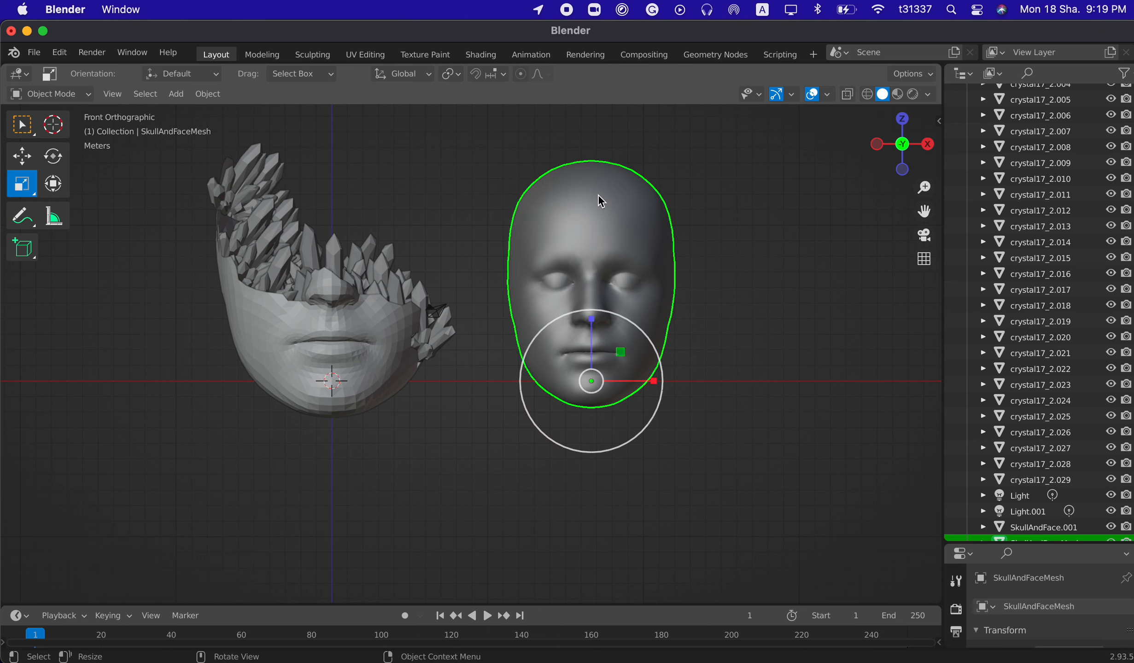
left_click(32, 97)
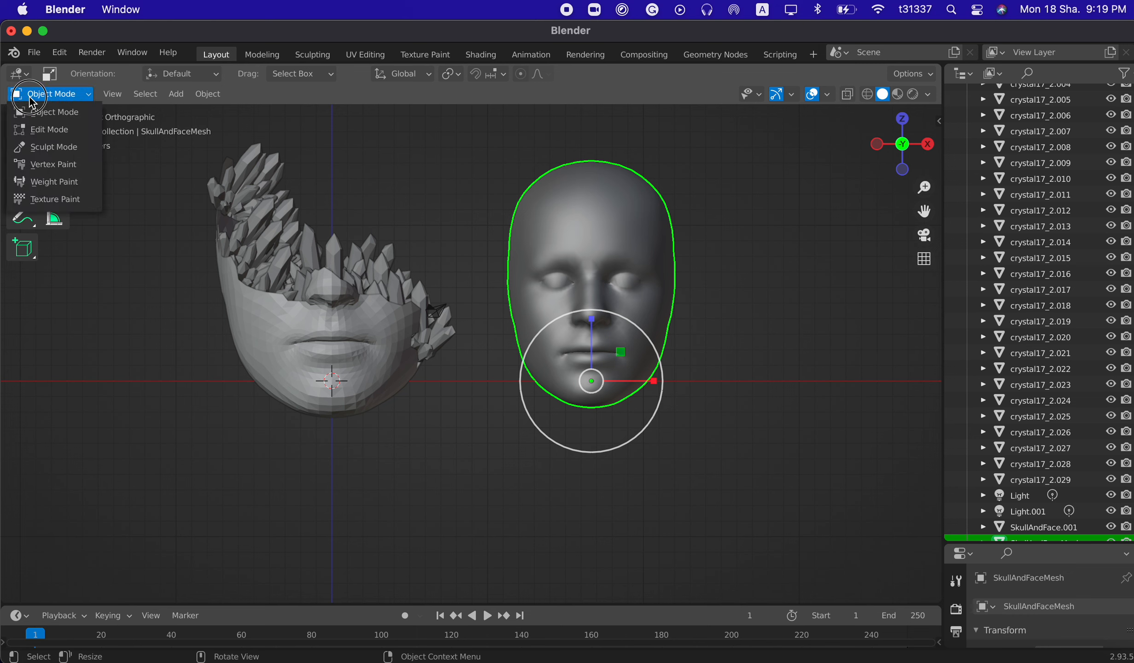
left_click(74, 131)
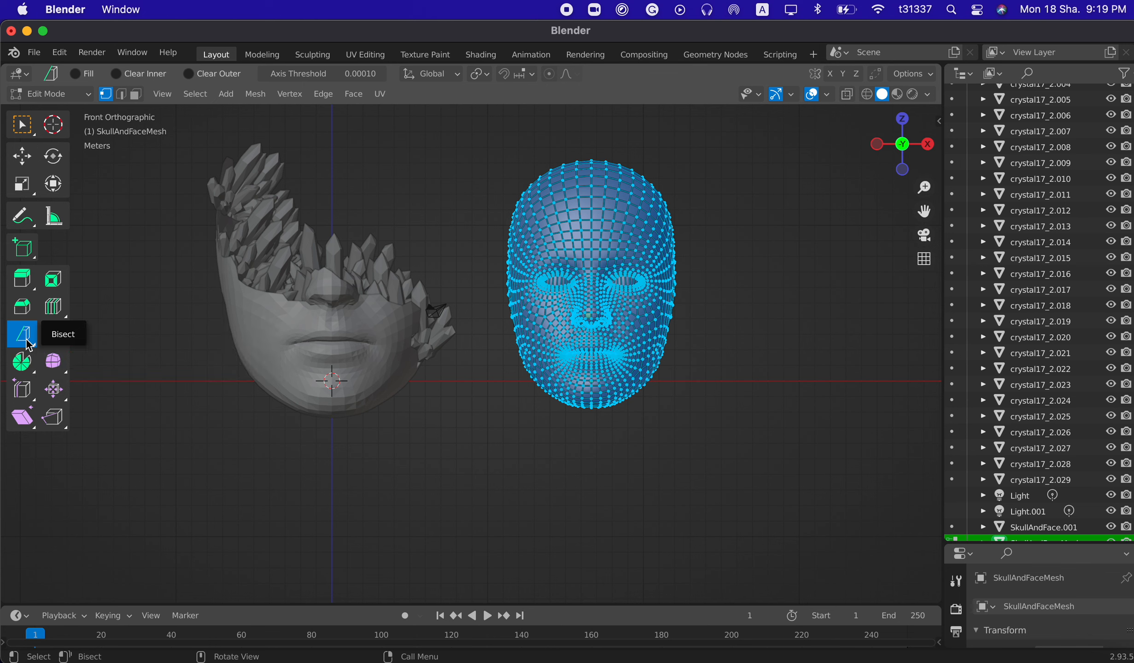
left_click_drag(28, 345, 89, 376)
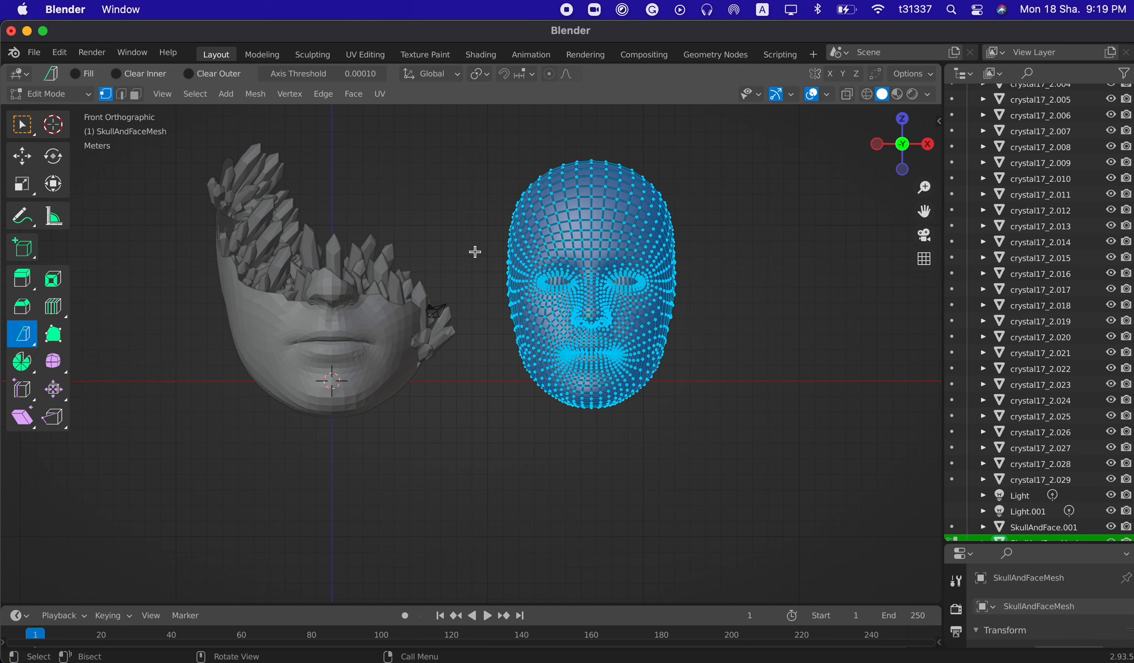
left_click_drag(473, 257, 709, 328)
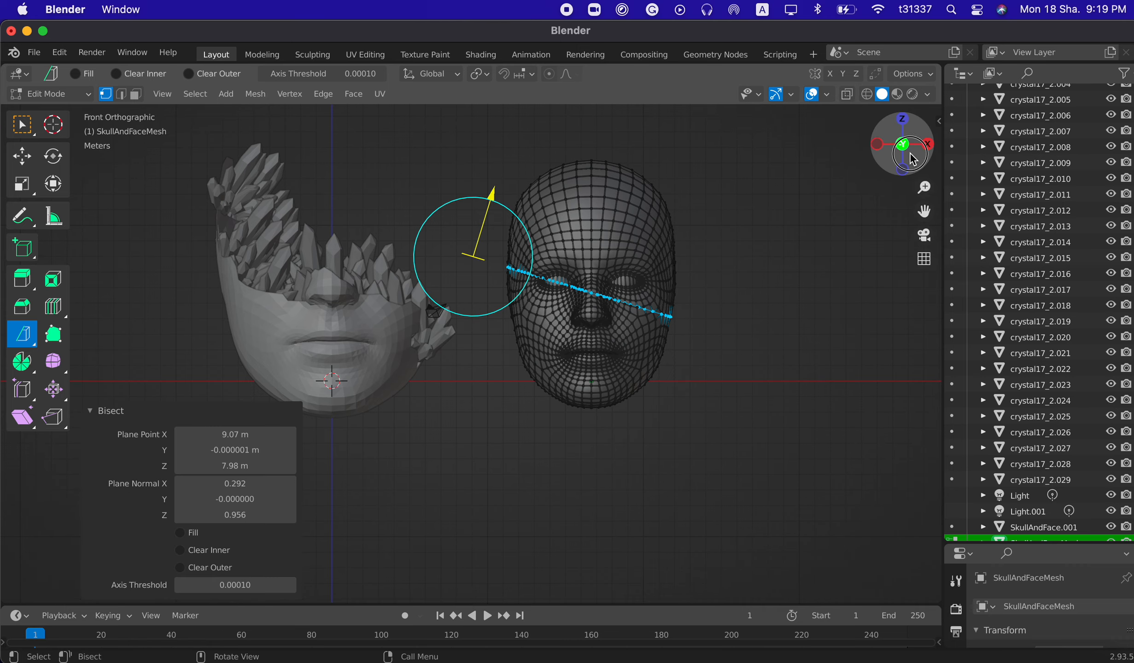
Remove the part of the head above the cut with the Bisect option Clear Outer, and return to Object Mode
left_click_drag(912, 151, 559, 280)
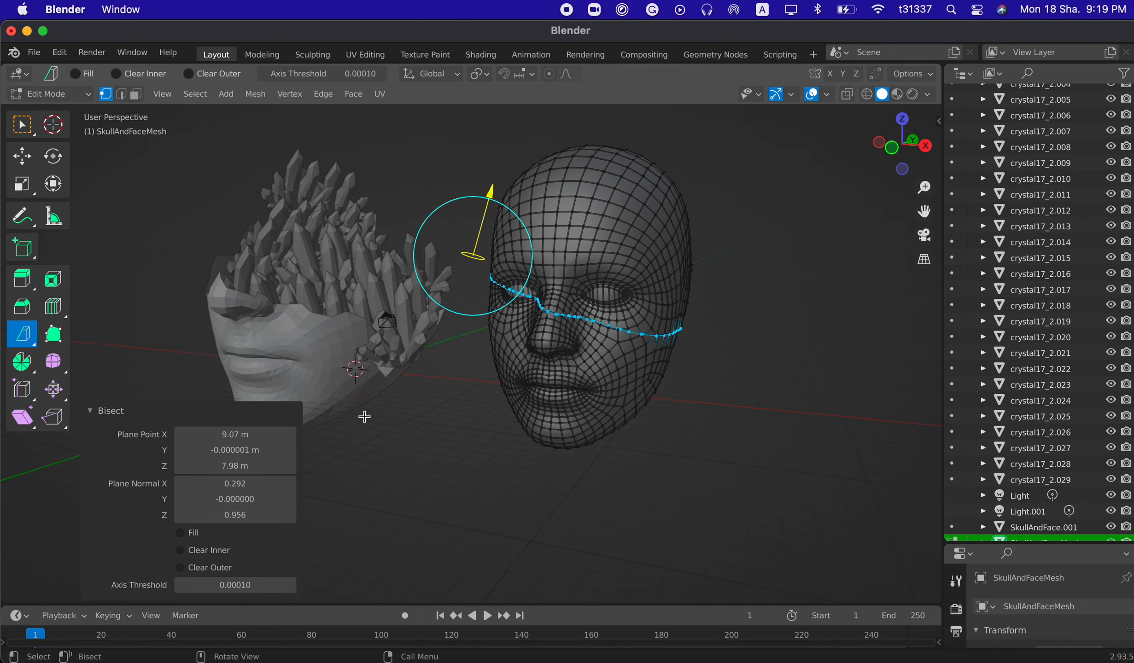
left_click(217, 570)
left_click_drag(902, 152, 951, 138)
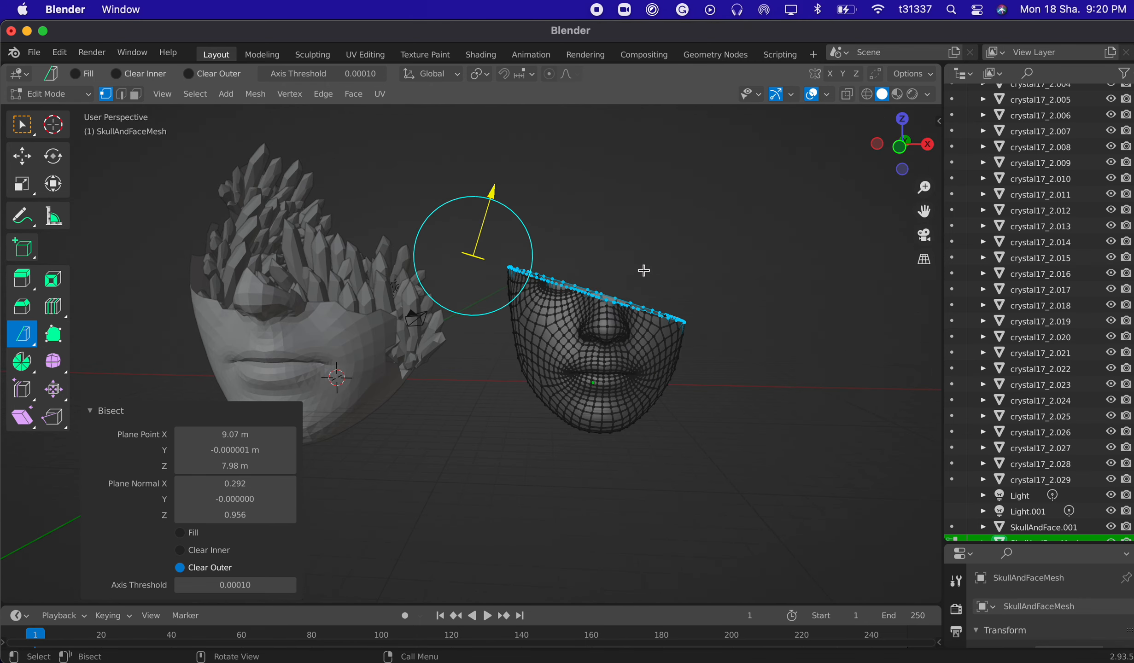
mouse_move(911, 144)
left_mouse_down()
mouse_move(866, 149)
mouse_move(899, 160)
left_mouse_up()
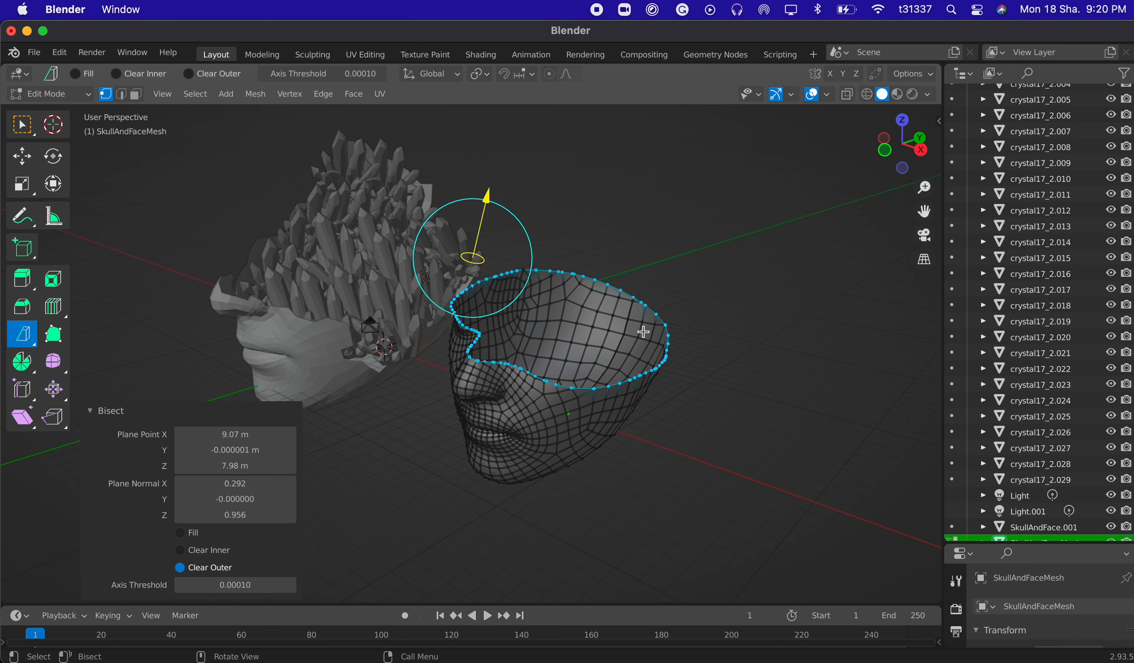
left_click(798, 242)
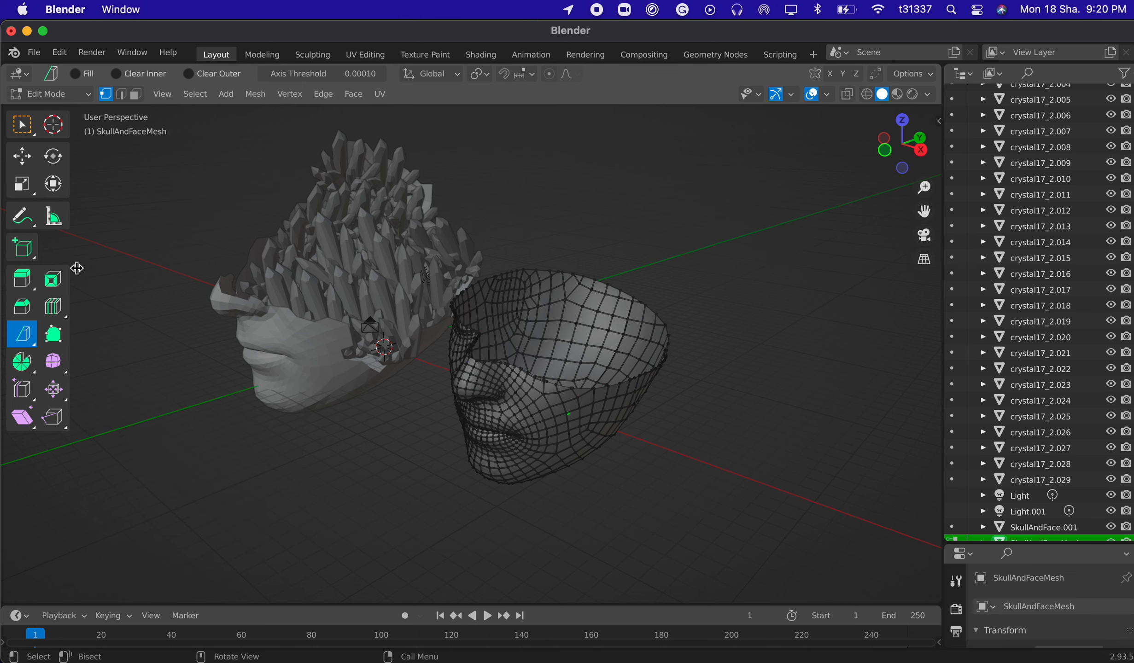
left_click(48, 93)
left_click(48, 112)
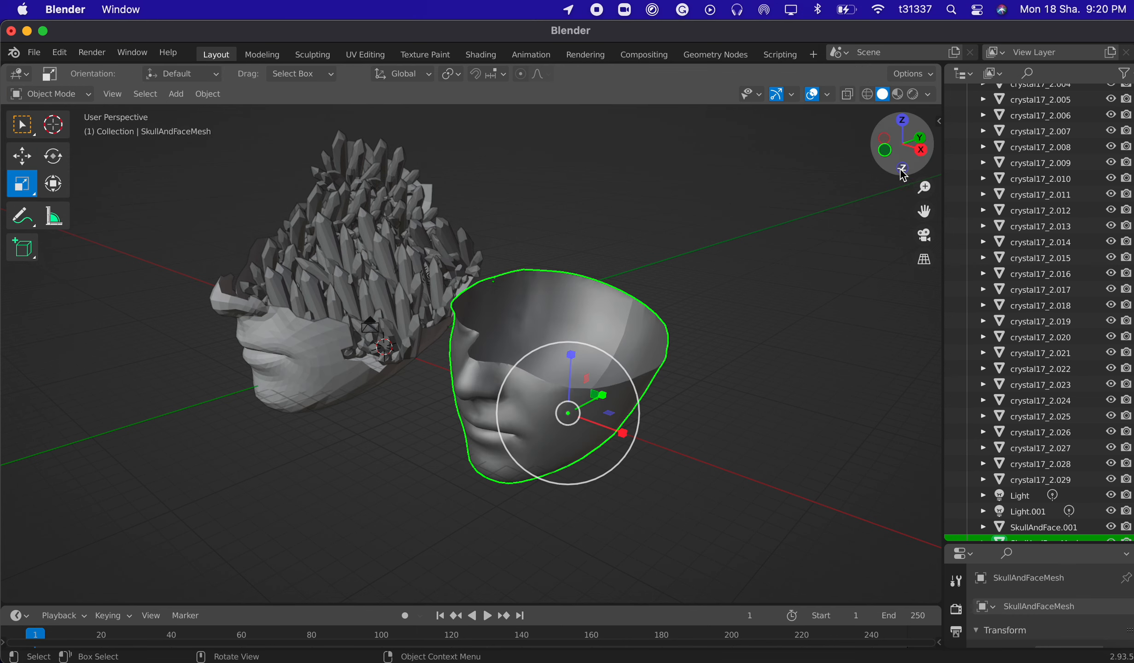
Move one crystal cluster from the lower side of the finished face into the new face's open cut edge
left_click_drag(901, 169, 921, 171)
left_click(668, 214)
left_click(397, 312)
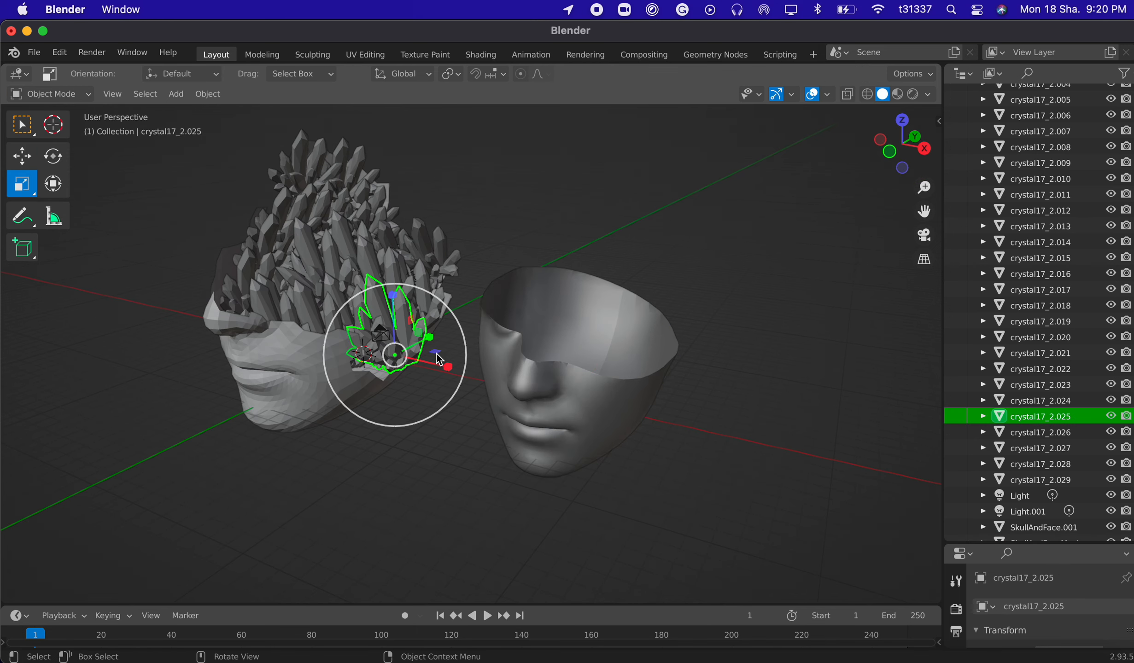
left_click(20, 156)
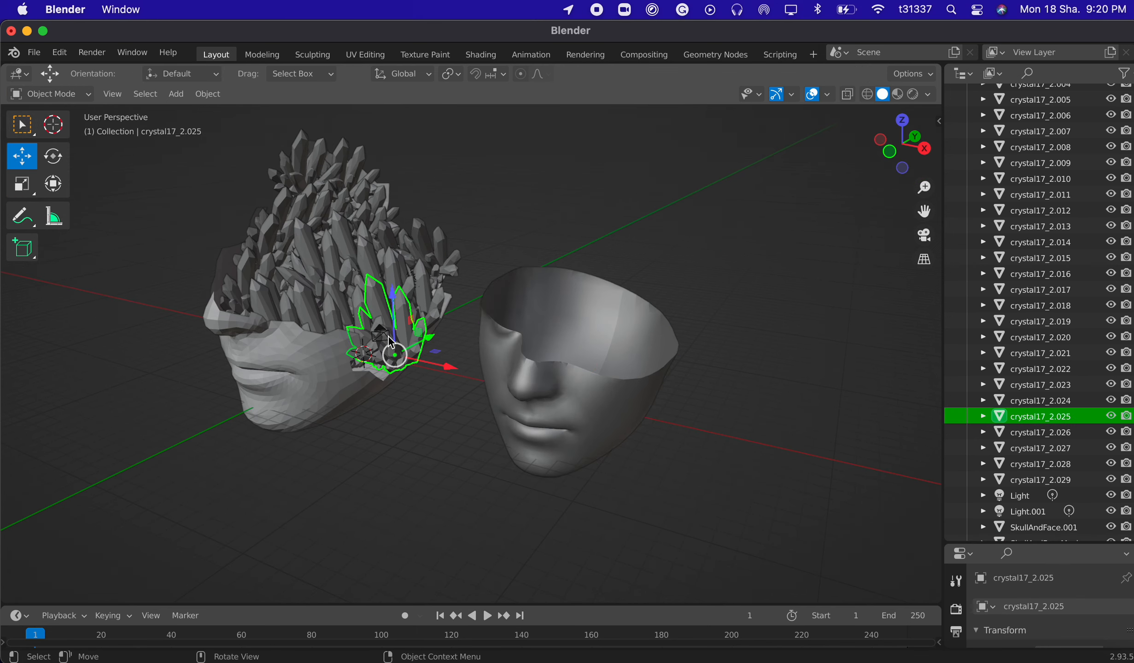
left_click_drag(449, 371, 612, 263)
left_click_drag(887, 151, 659, 223)
left_click(916, 151)
left_click_drag(578, 260, 585, 323)
left_click_drag(615, 390, 578, 419)
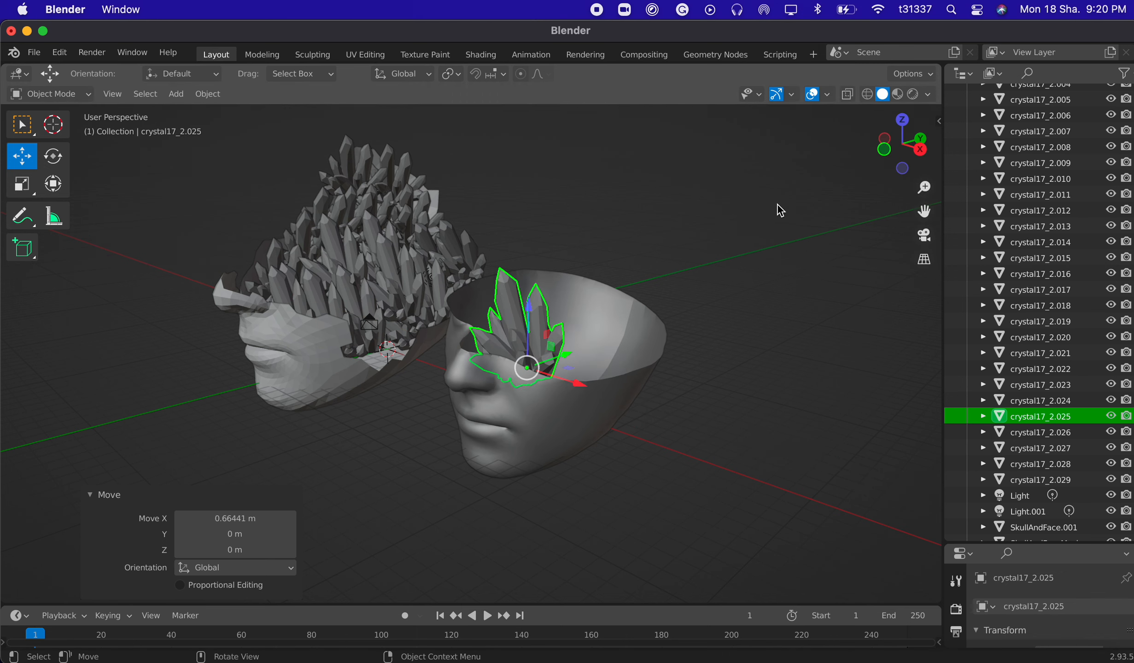
left_click_drag(915, 161, 908, 159)
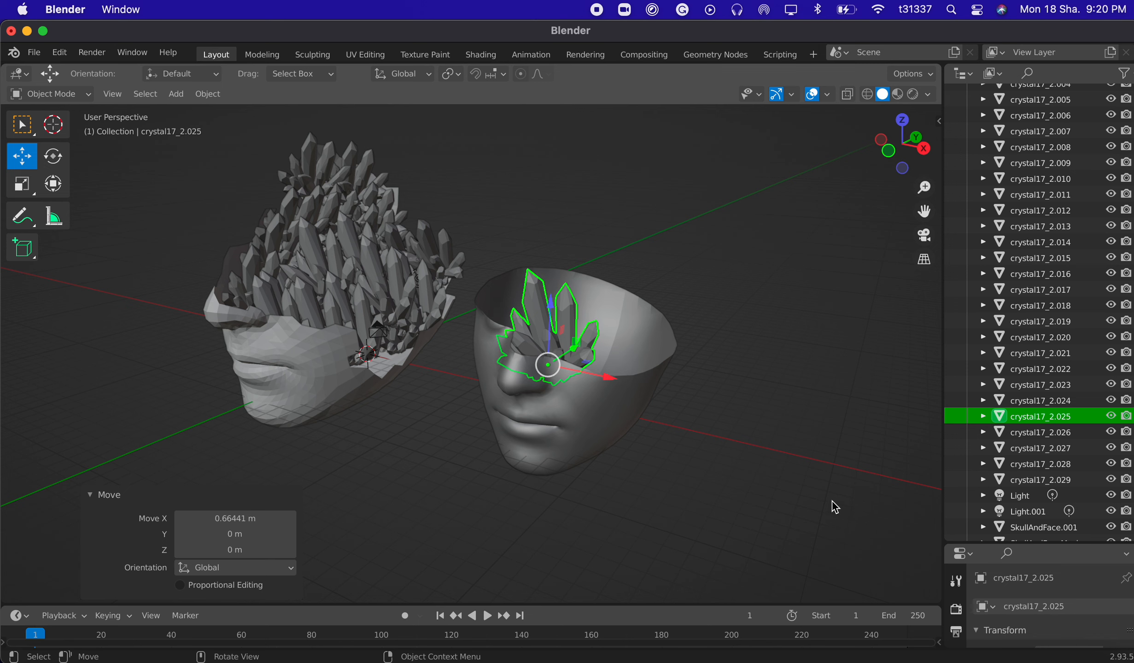
left_click(580, 423)
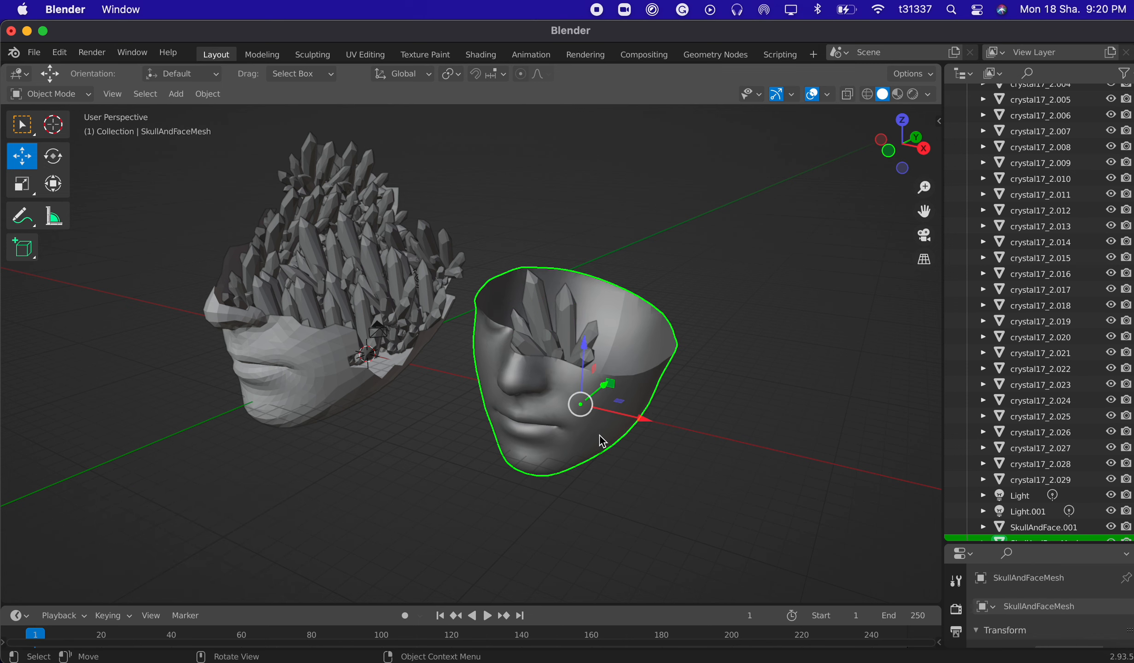
key("alt+a")
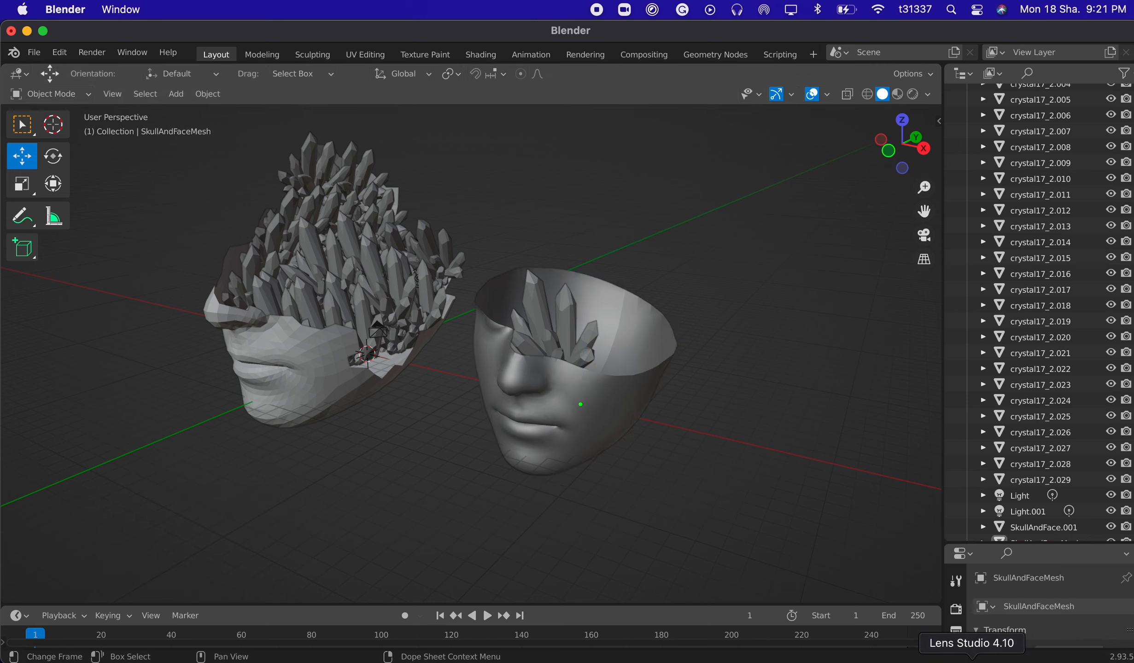
Switch to Lens Studio, add a Head Binding object and set its Face Index to 0
left_click(972, 660)
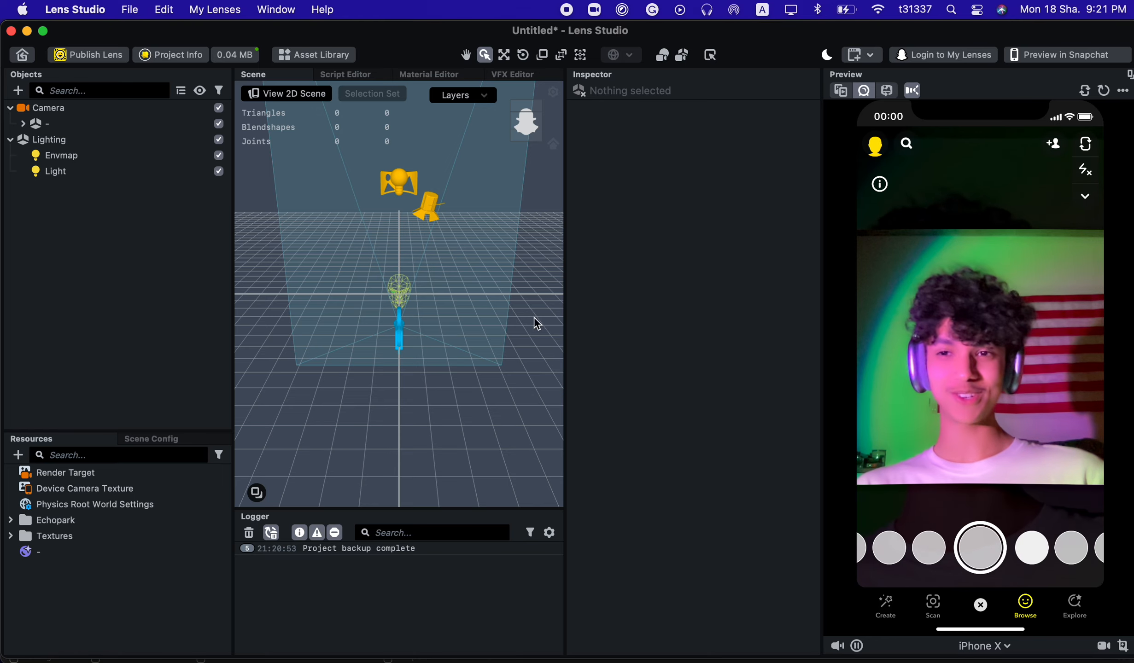
left_click(18, 91)
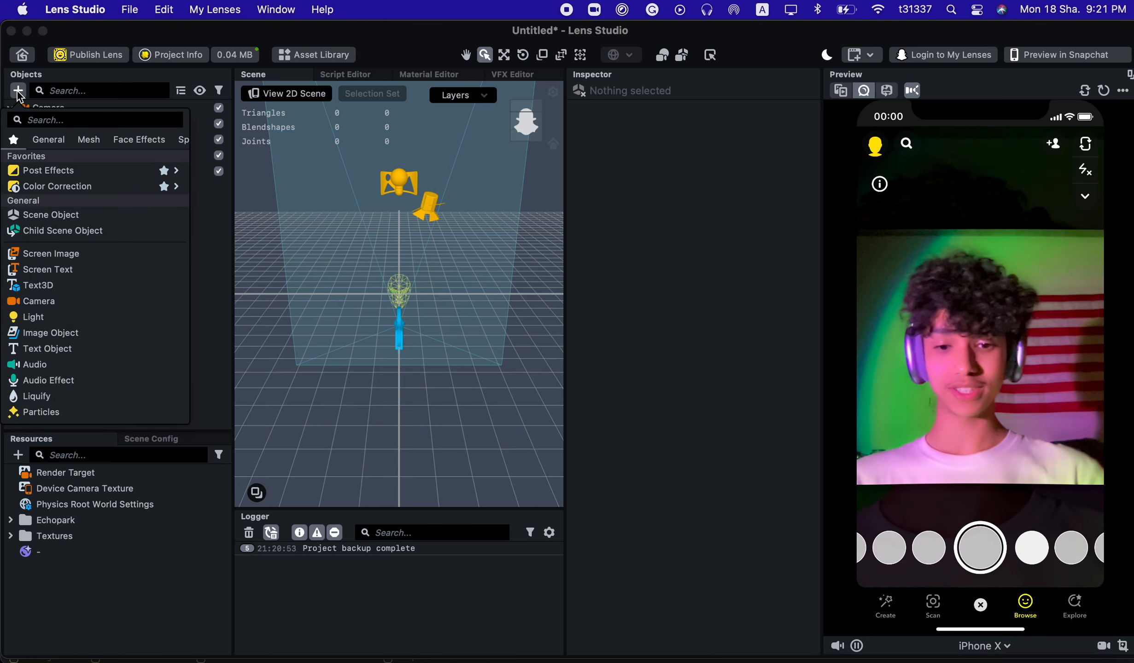
type("head")
left_click(46, 180)
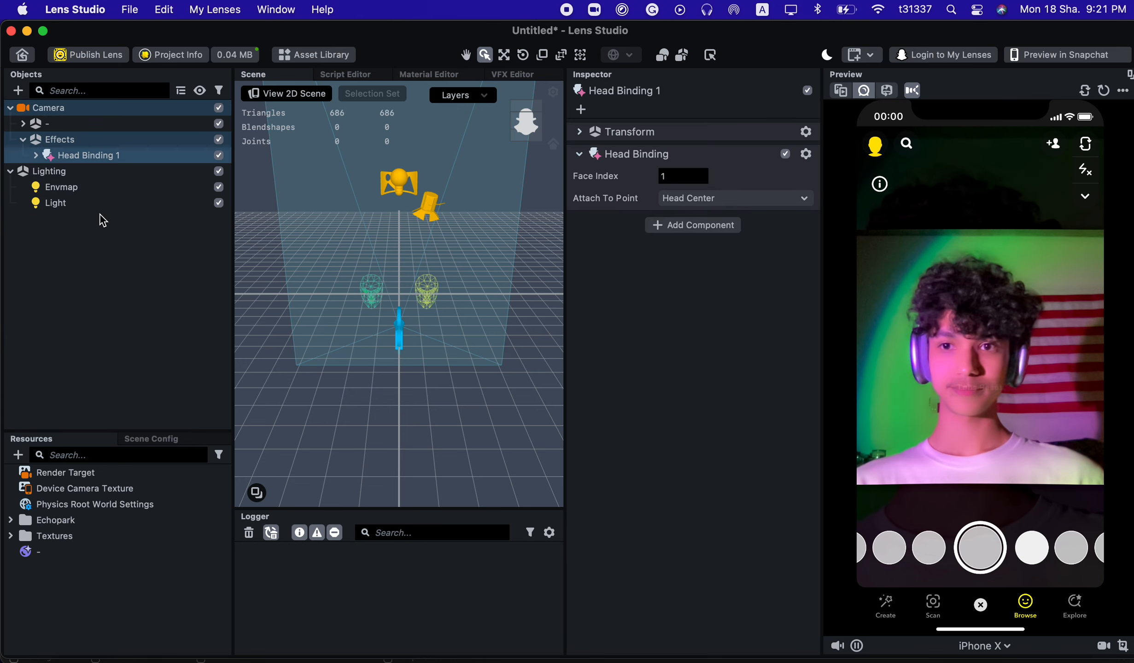
left_click(684, 176)
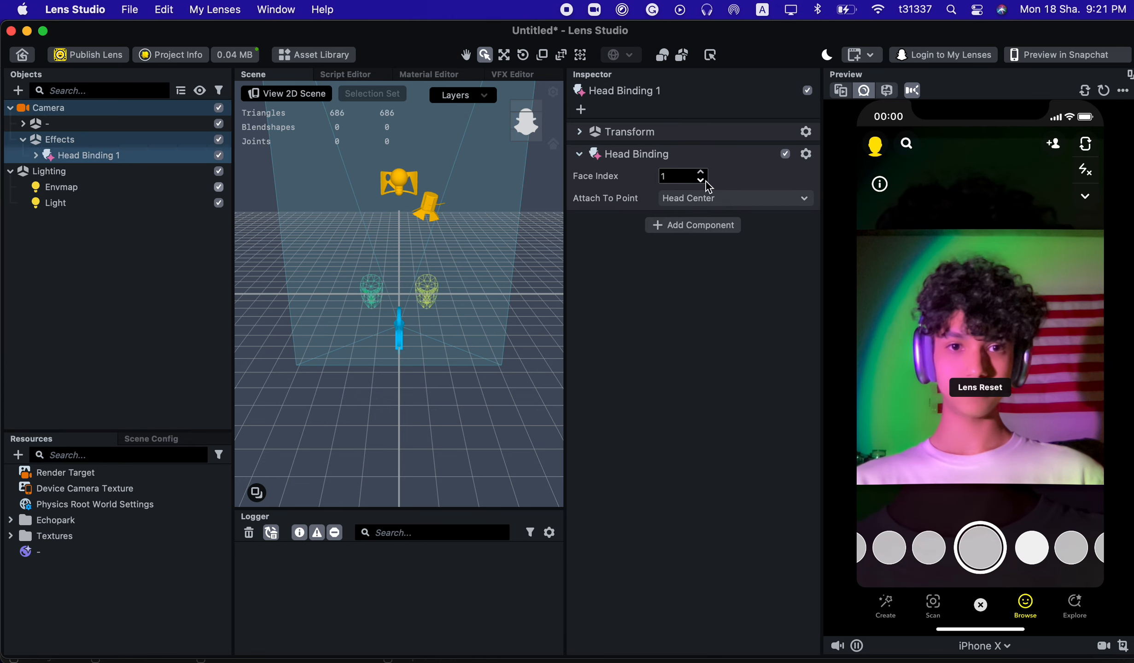
type("0")
left_click(119, 595)
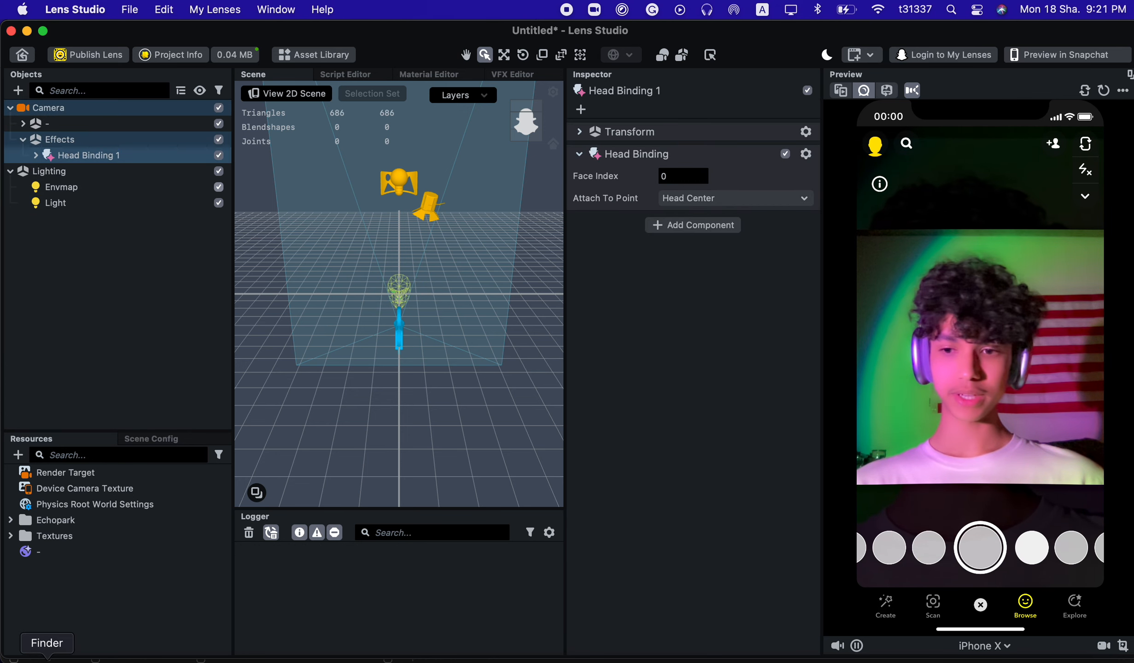
Import the __Face-Crysta.fbx model from the Public folder into Head Binding 1 with the default FBX options
left_click(47, 662)
left_click_drag(793, 369, 115, 156)
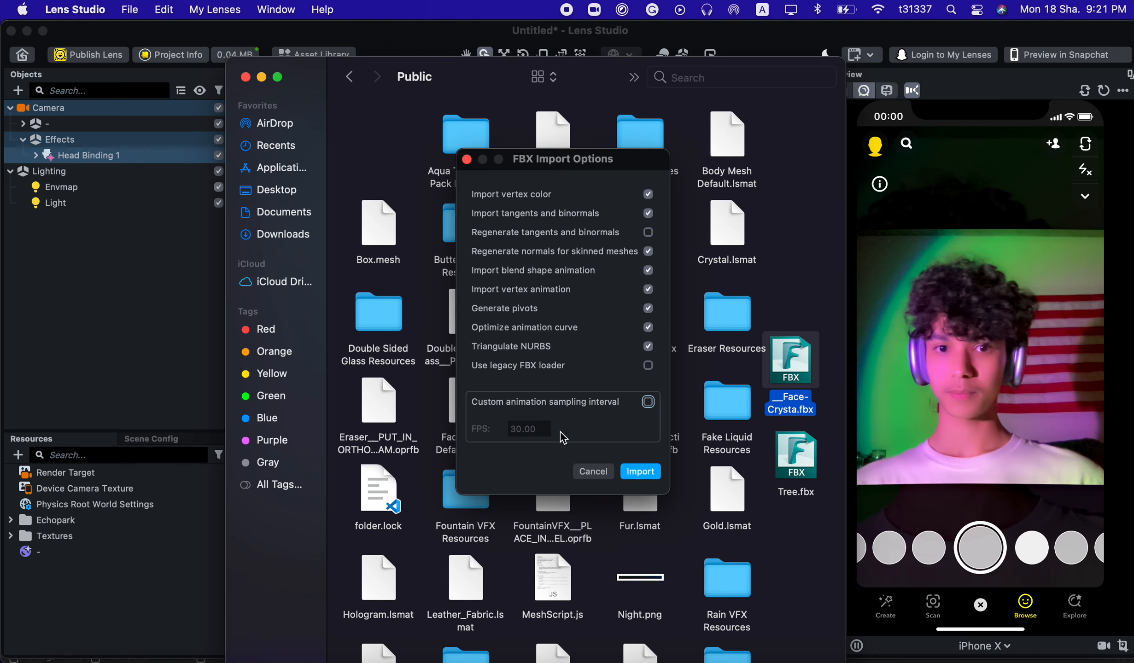
left_click(635, 471)
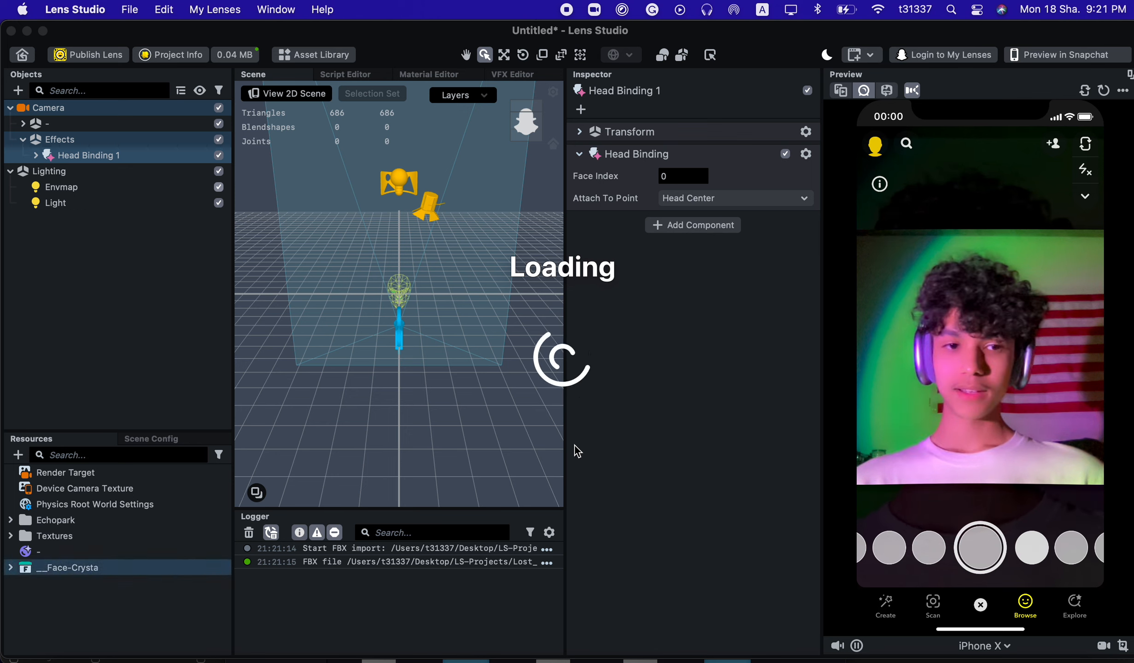
Delete the Camera and Light objects inside the imported __Face-Crysta group and collapse the group
scroll(184, 277, "up", 10)
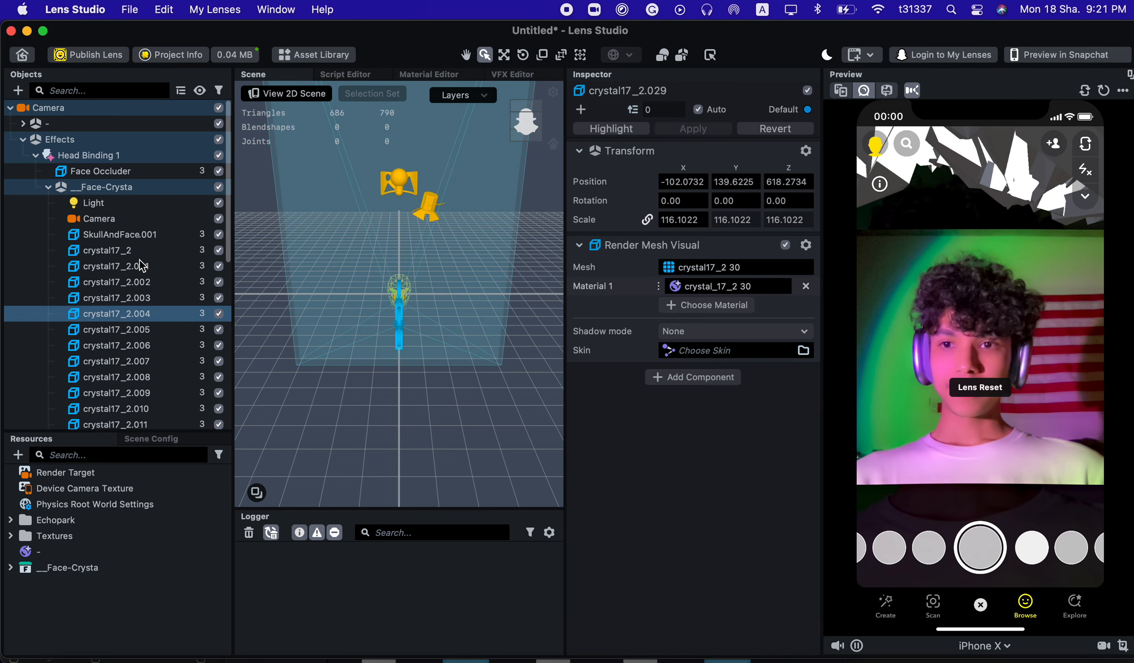
left_click(129, 224)
key("Delete")
left_click(122, 206)
key("Delete")
left_click(49, 188)
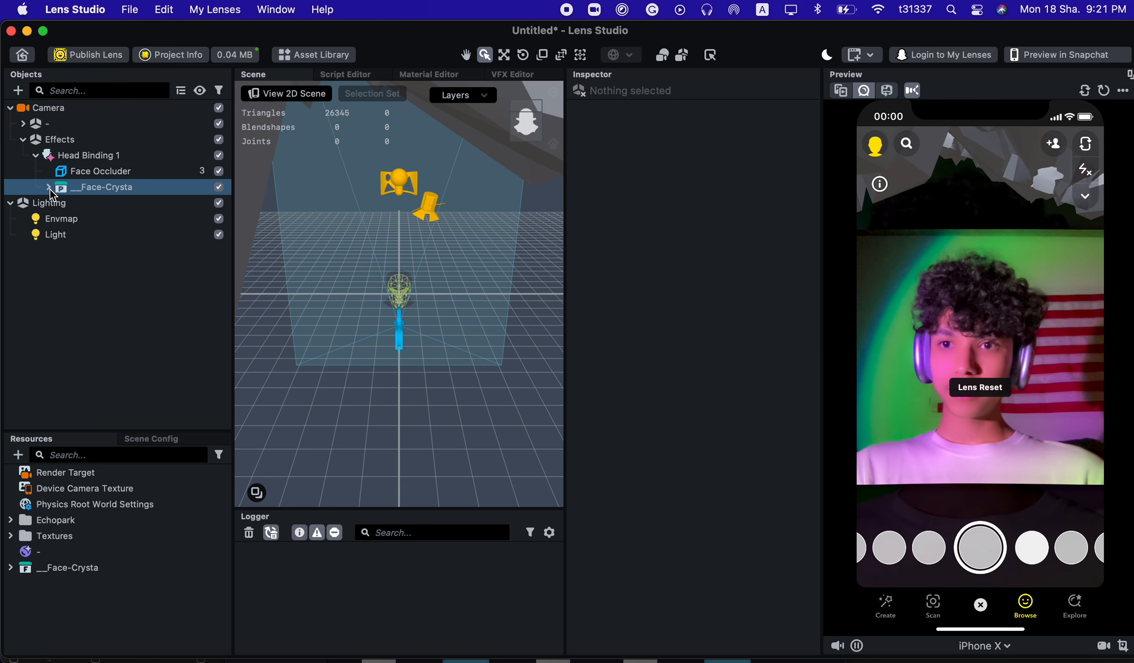
Scale the __Face-Crysta model down uniformly to about 0.0108, checking its fit on the head from the side
left_click(115, 187)
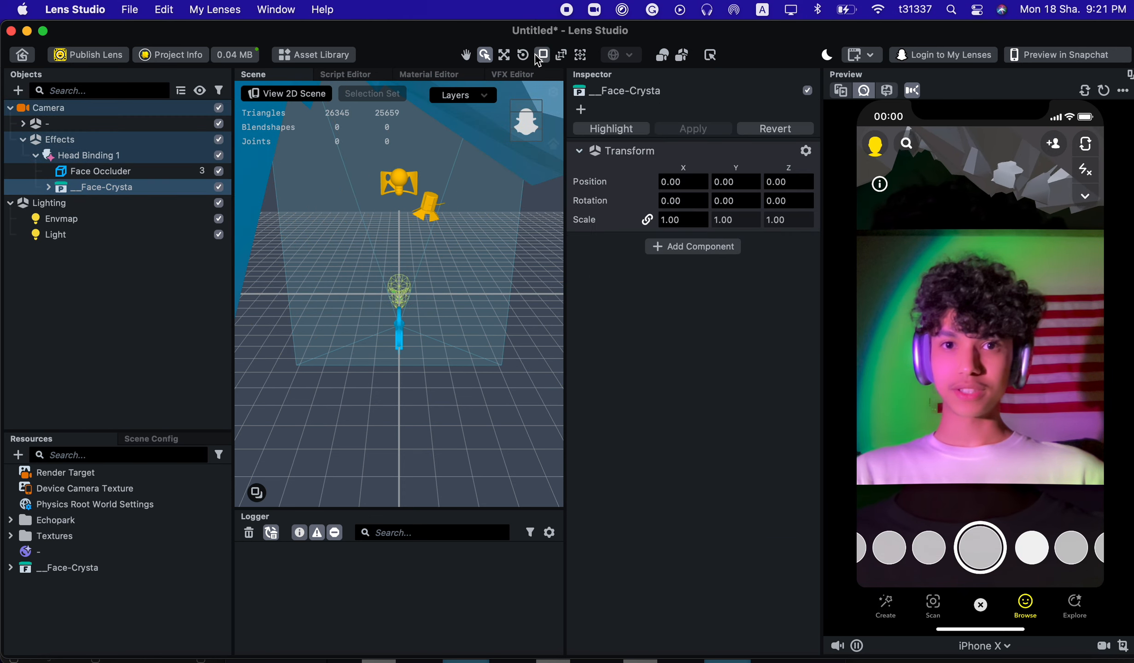
key("r")
left_click_drag(399, 297, 339, 314)
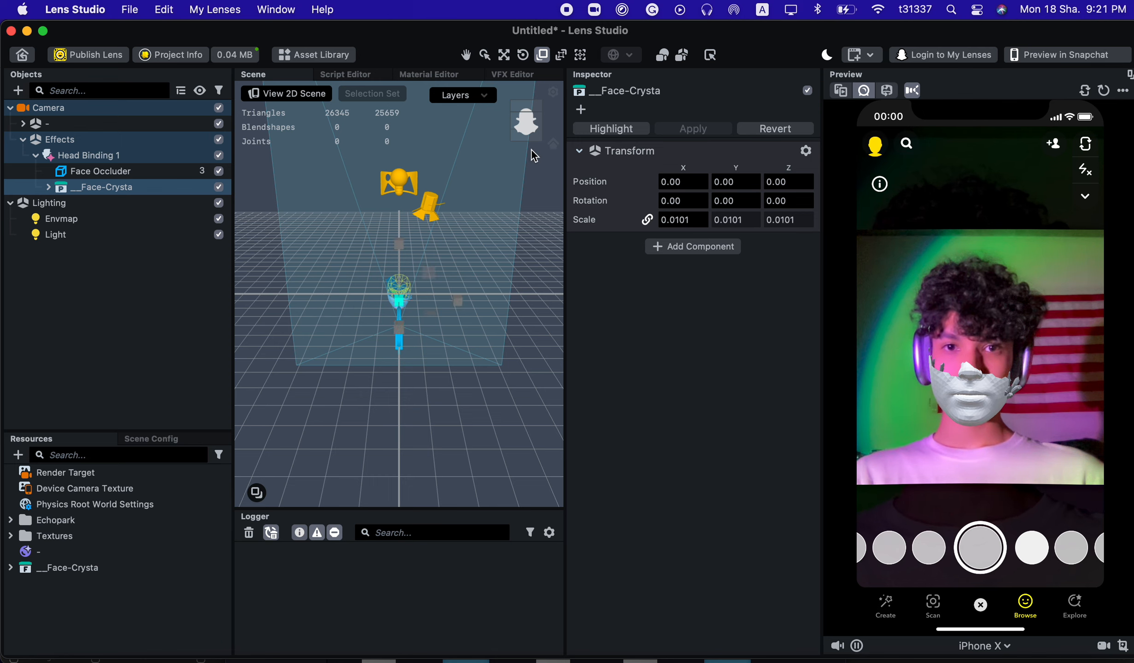
left_click(540, 112)
left_click(535, 127)
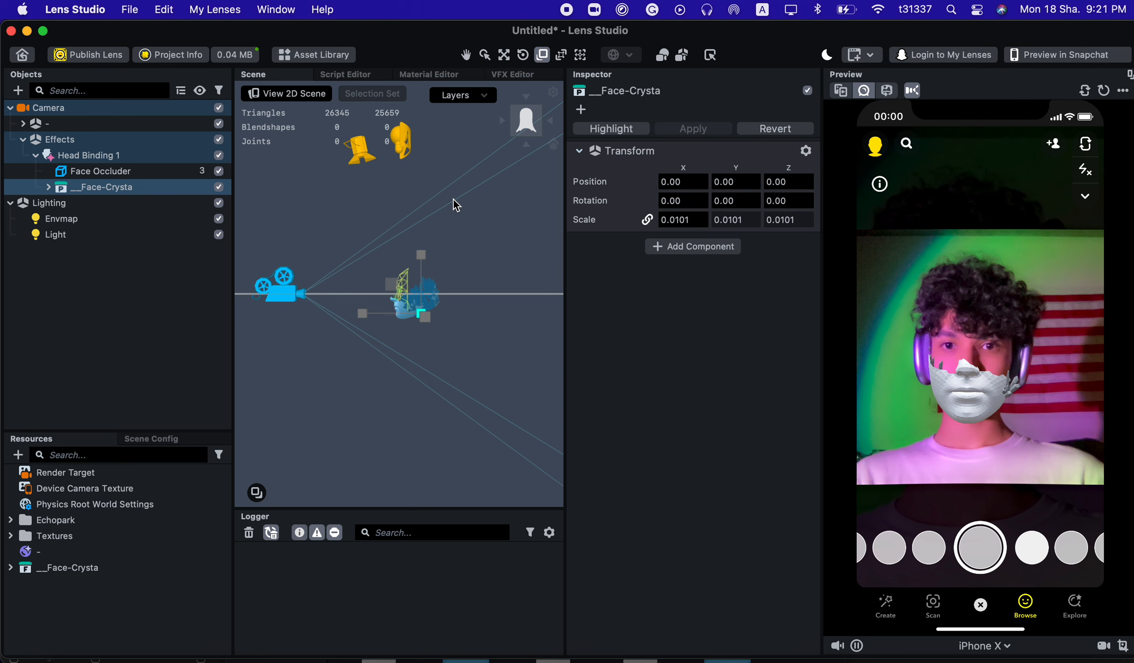
scroll(454, 205, "up", 10)
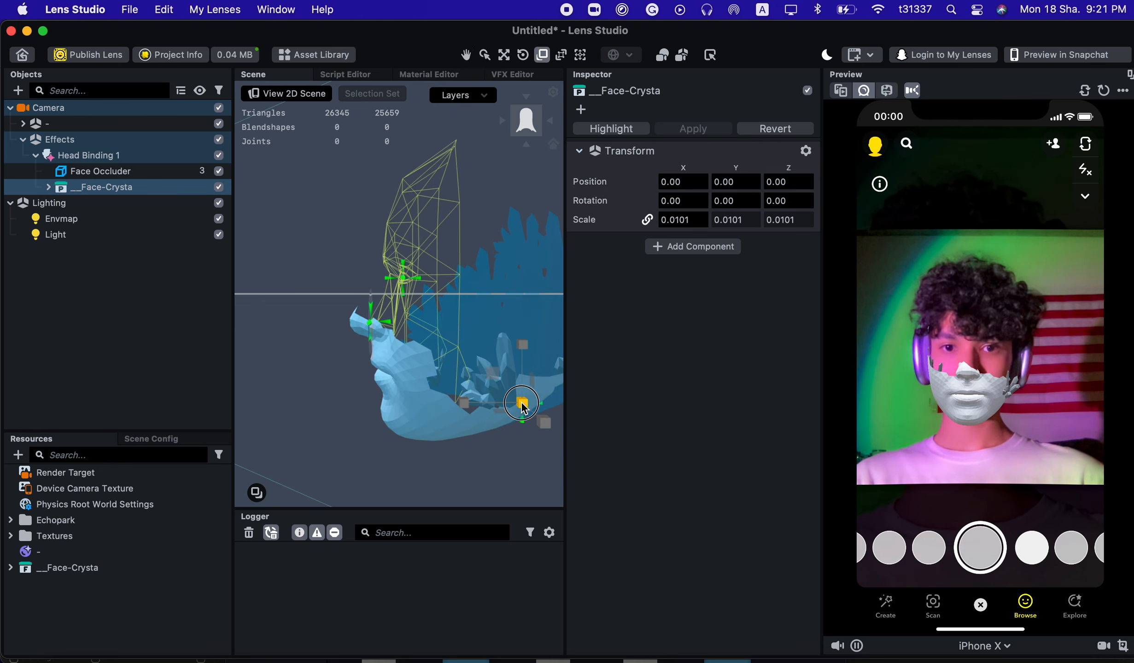
left_click_drag(522, 404, 526, 408)
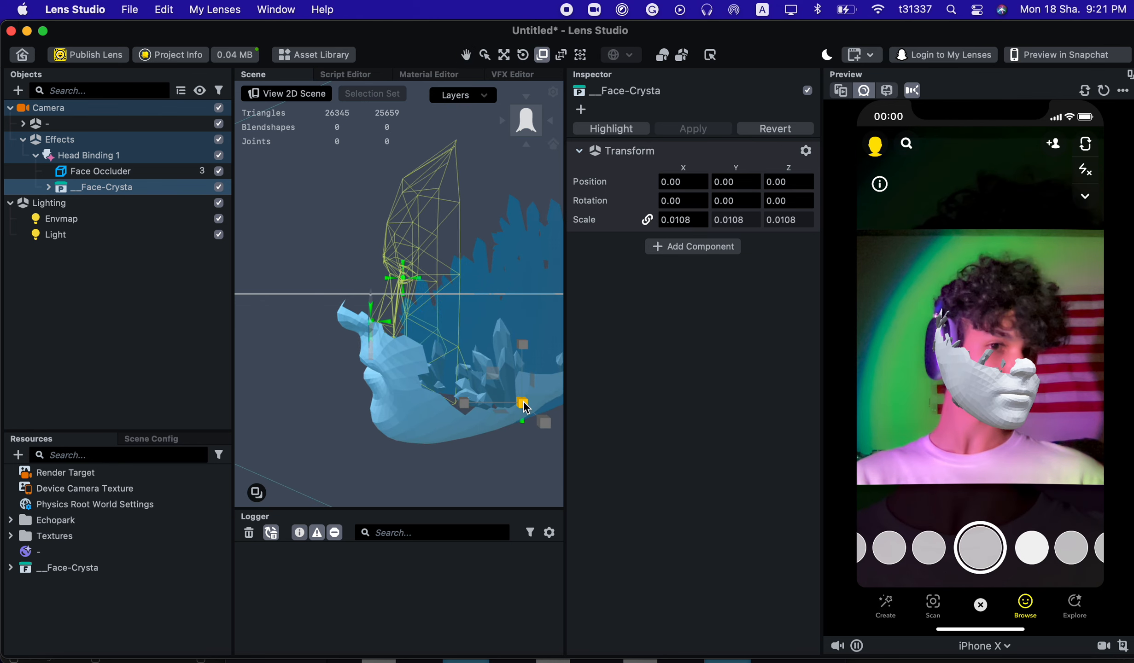
left_click(52, 310)
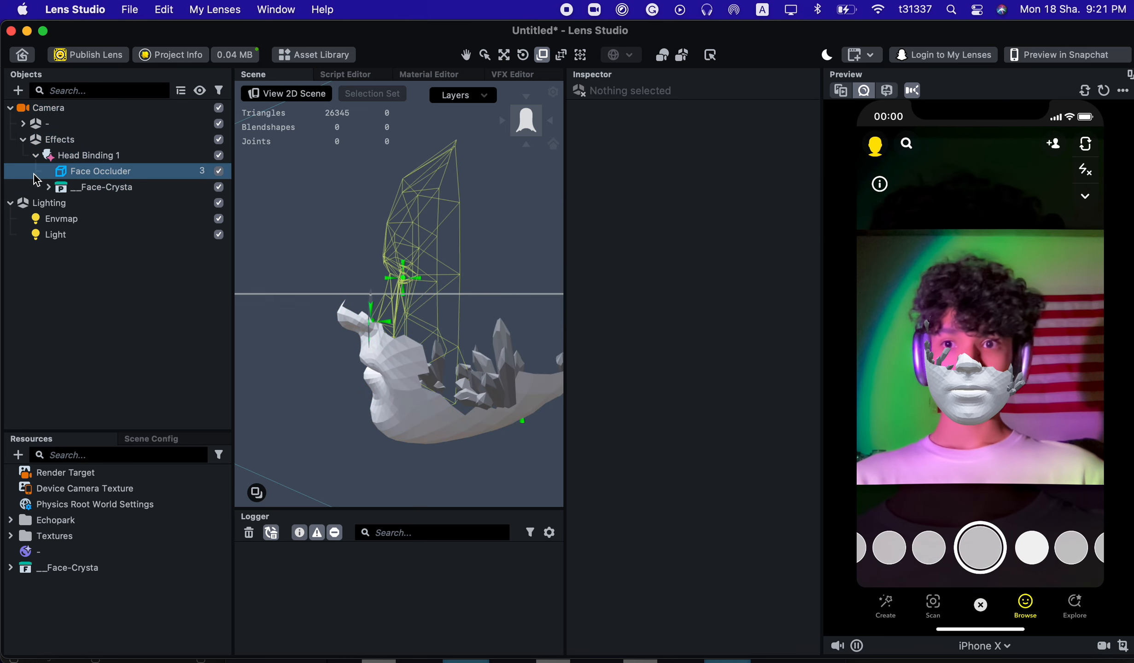
Compare the preview with the Face Occluder disabled and enabled, leaving it enabled
left_click(217, 173)
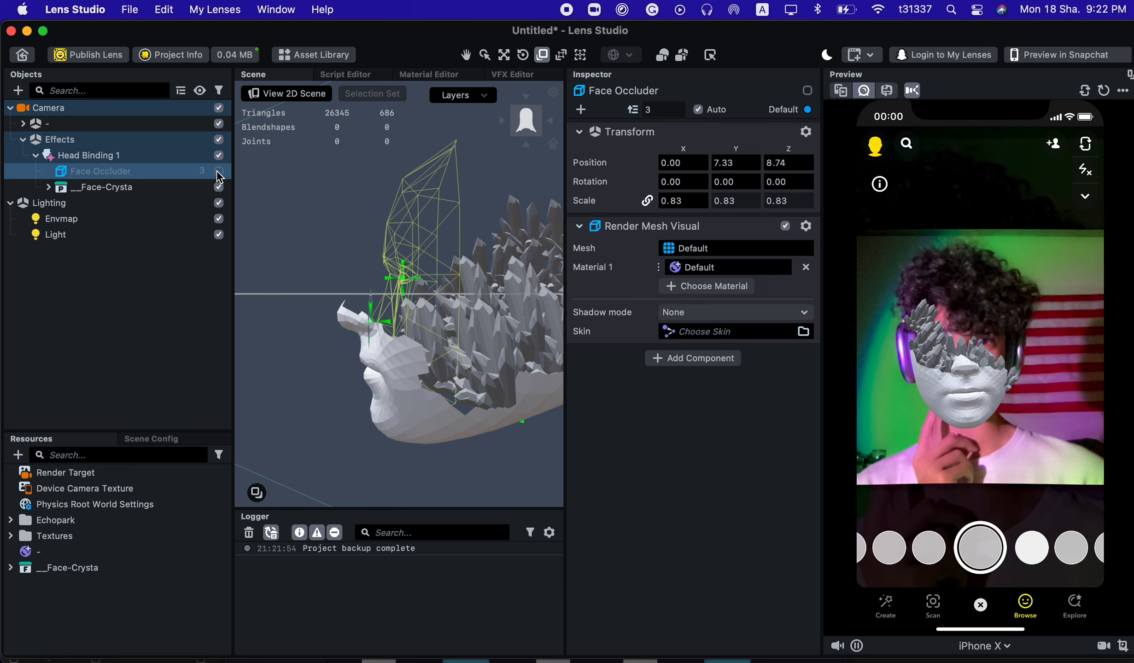
left_click(219, 172)
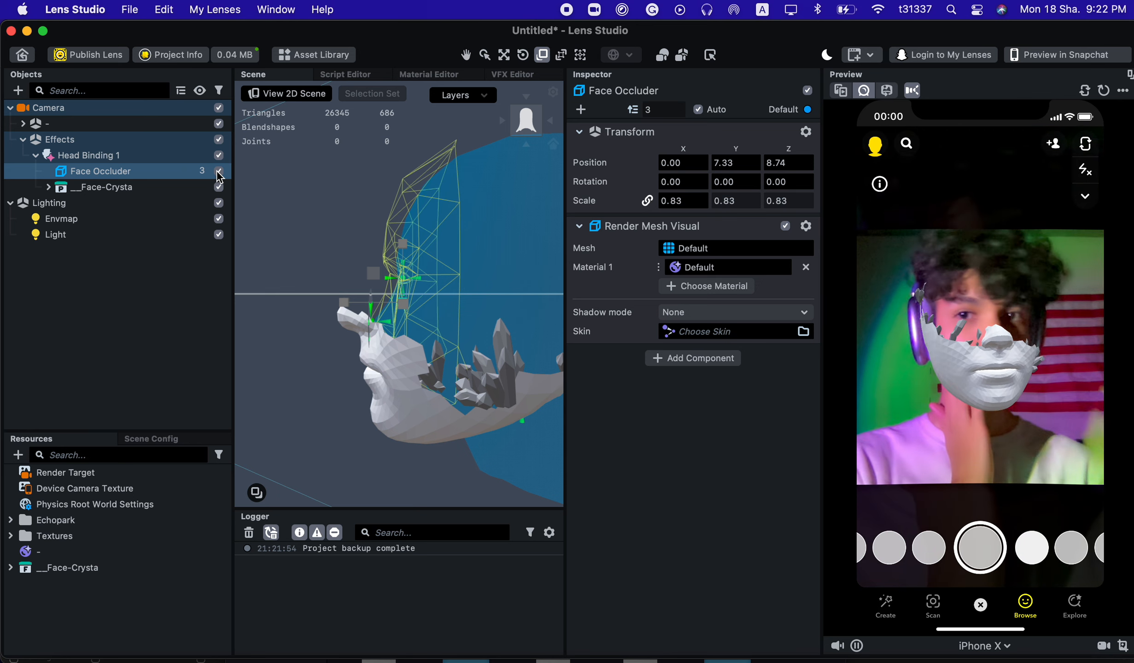
left_click(219, 171)
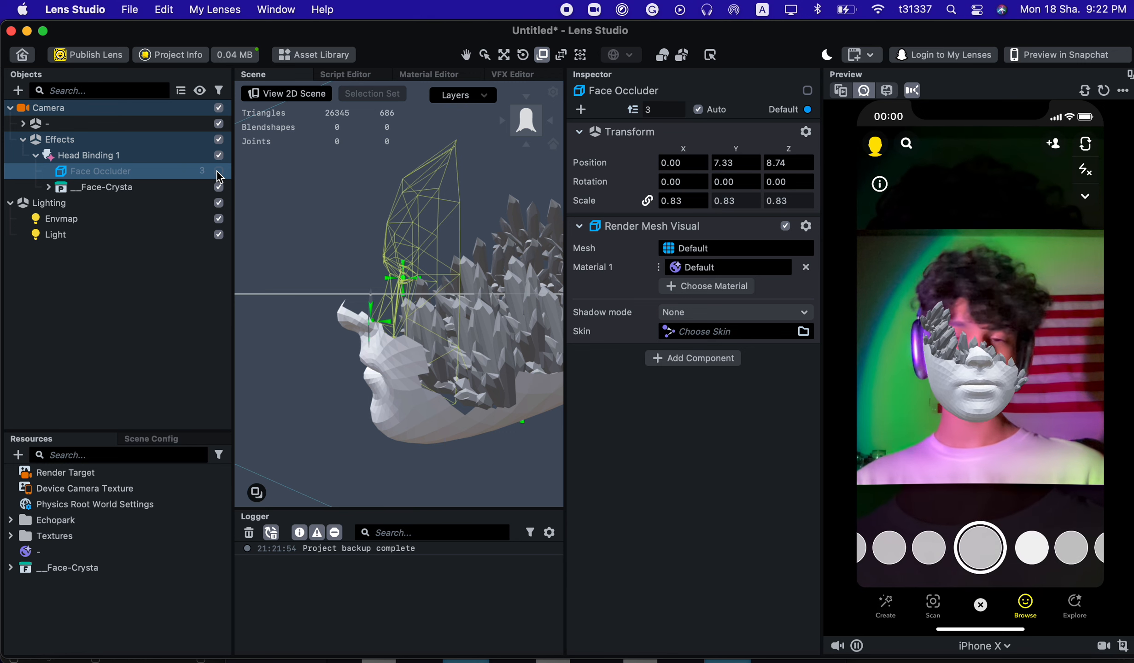
left_click(218, 171)
left_click(169, 304)
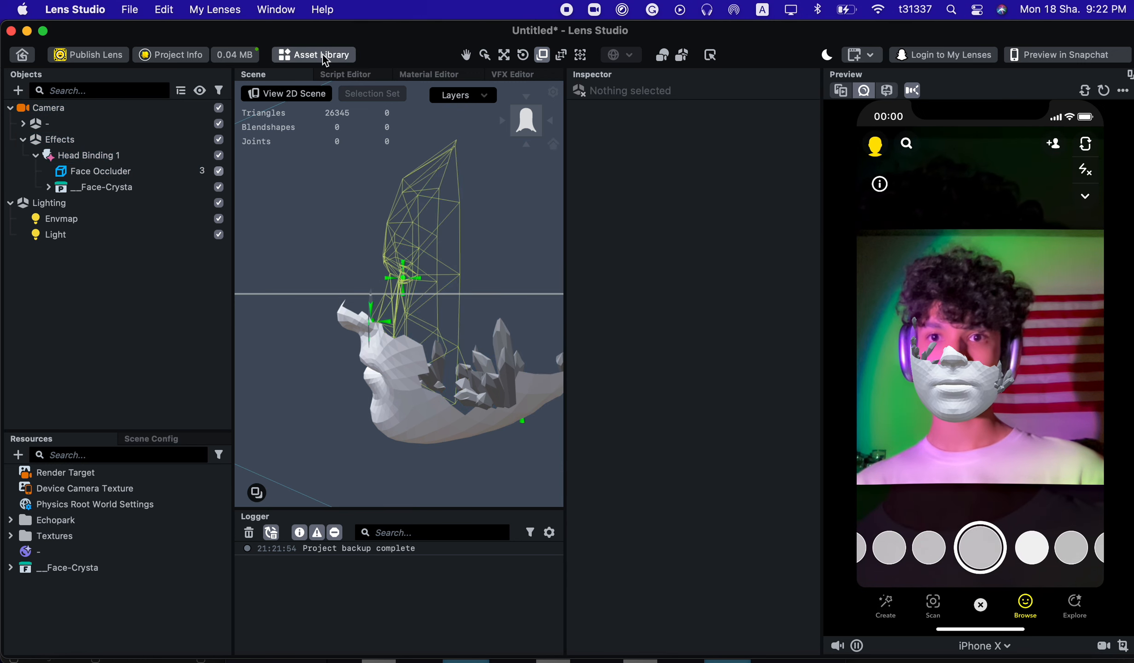
Search the Asset Library for "erase" and import the Eraser Post Effect (In-painting) asset
left_click(316, 58)
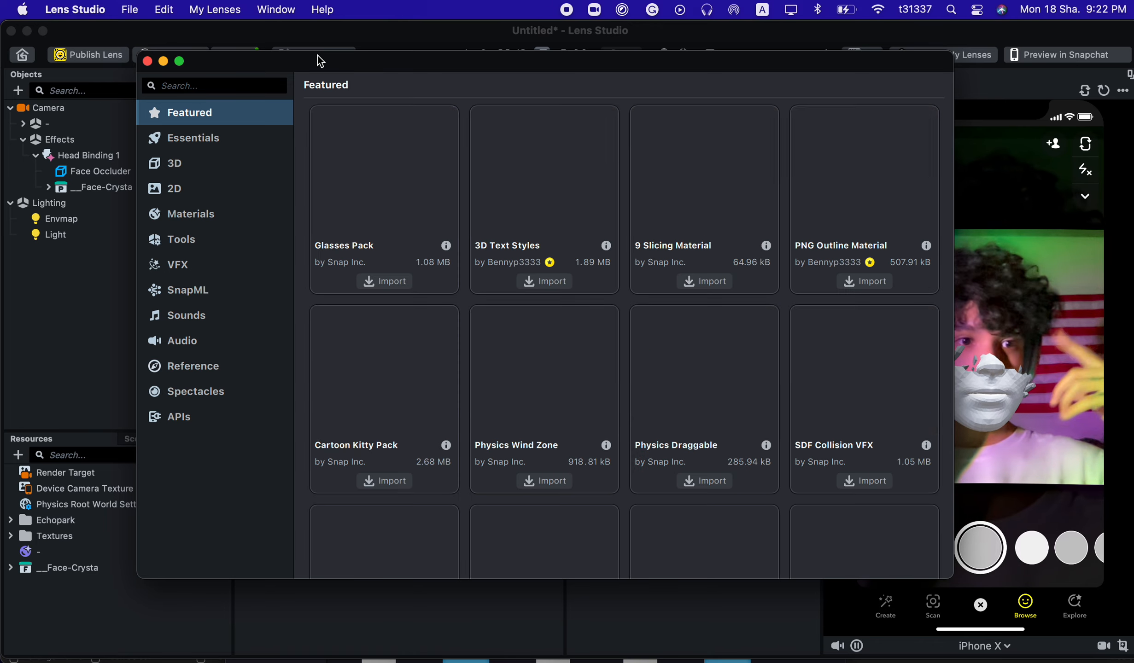
left_click(255, 85)
type("era")
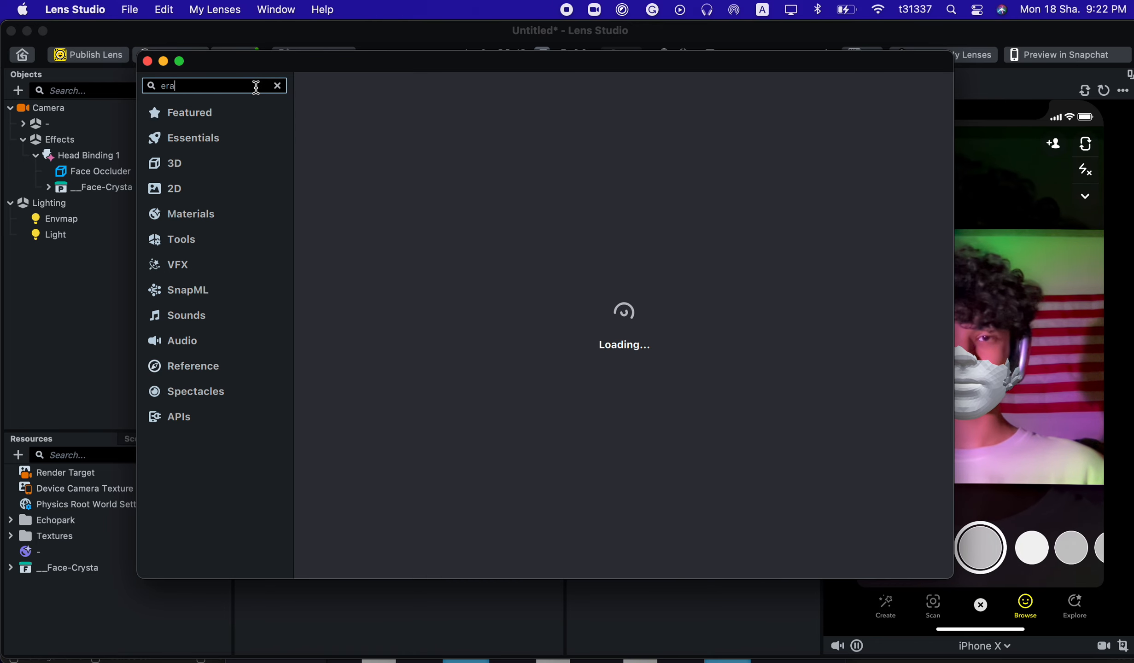
type("se")
left_click(389, 315)
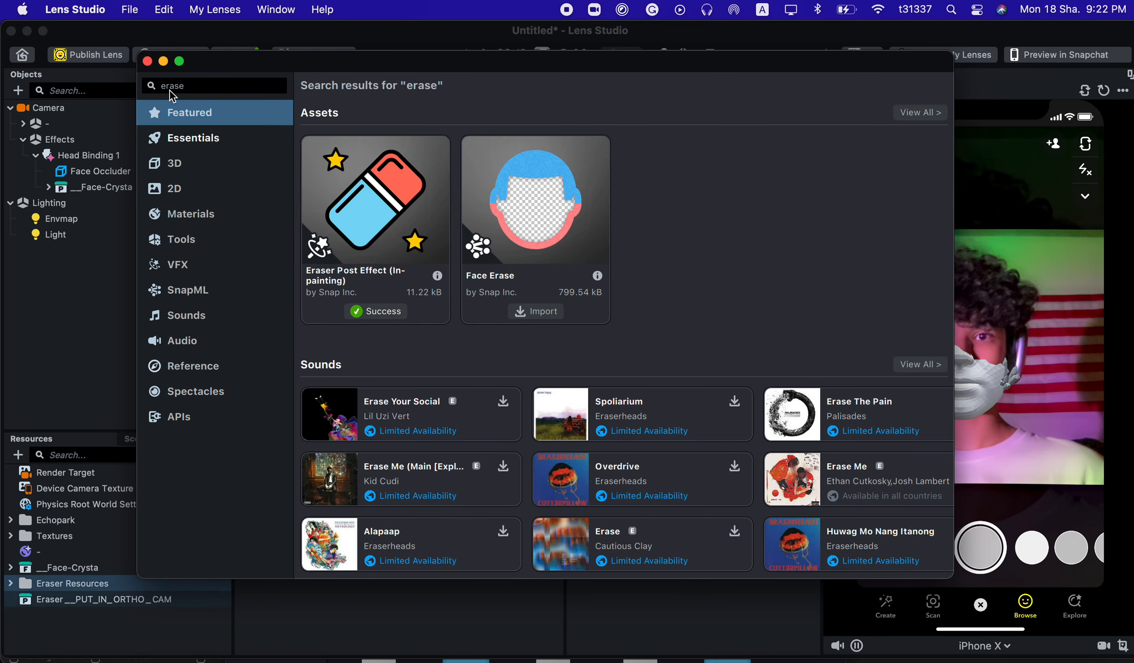
left_click(146, 61)
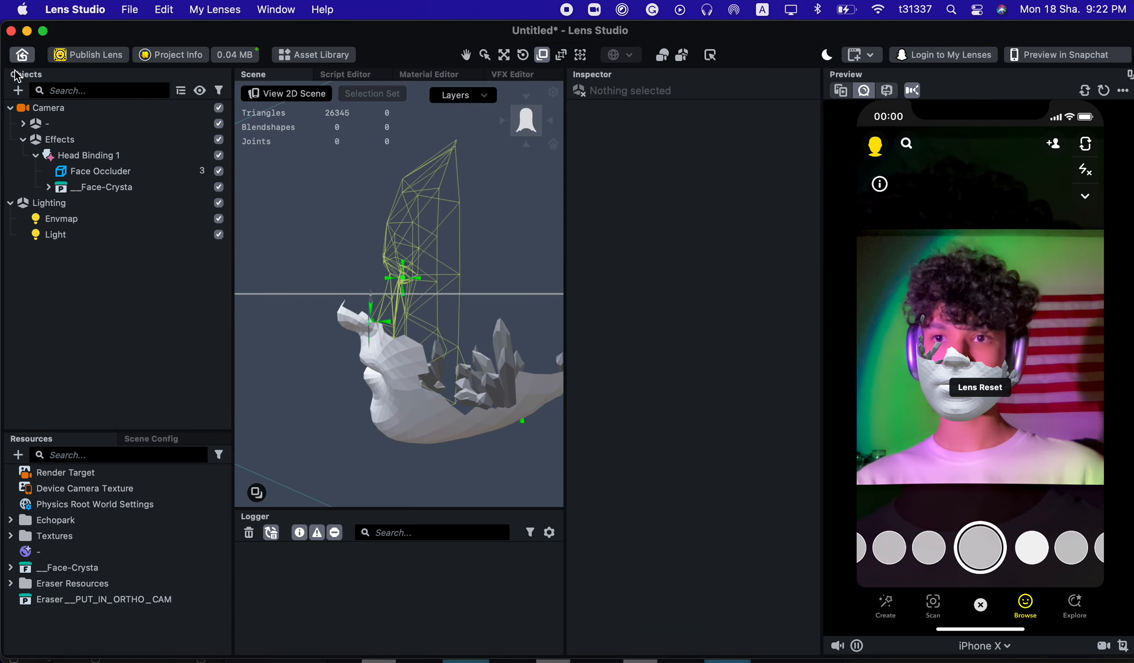
Add a Screen Image to get an Orthographic Camera, and delete the Full Frame Region 0 beneath it
left_click(18, 91)
type("sc")
left_click(72, 187)
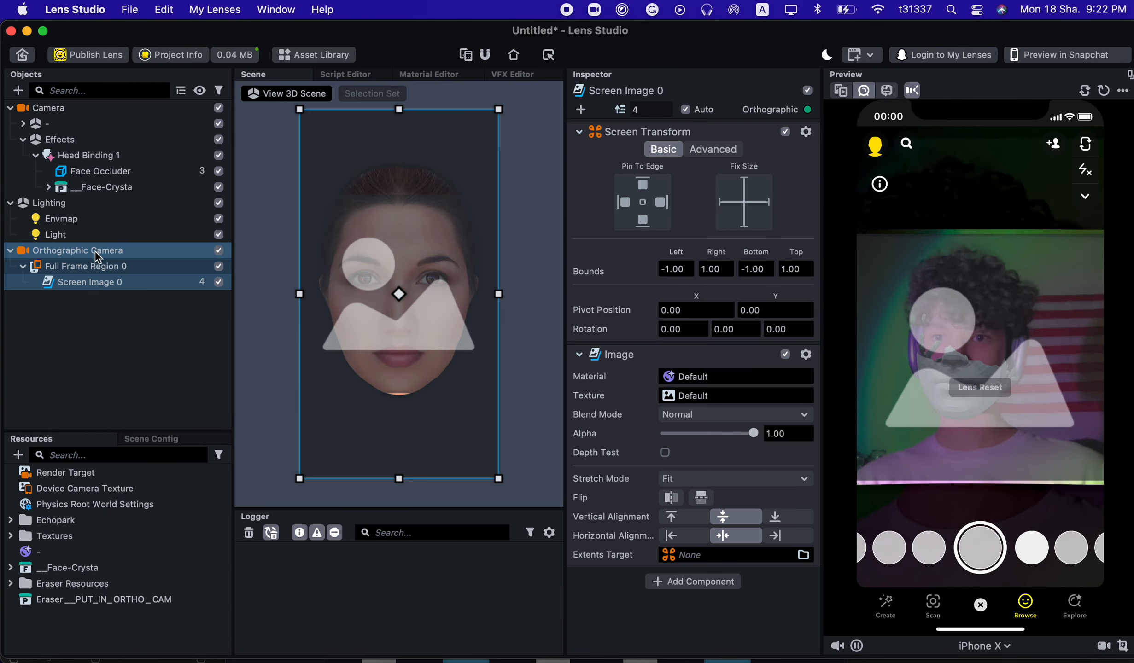
left_click(96, 266)
key("Delete")
left_click(81, 251)
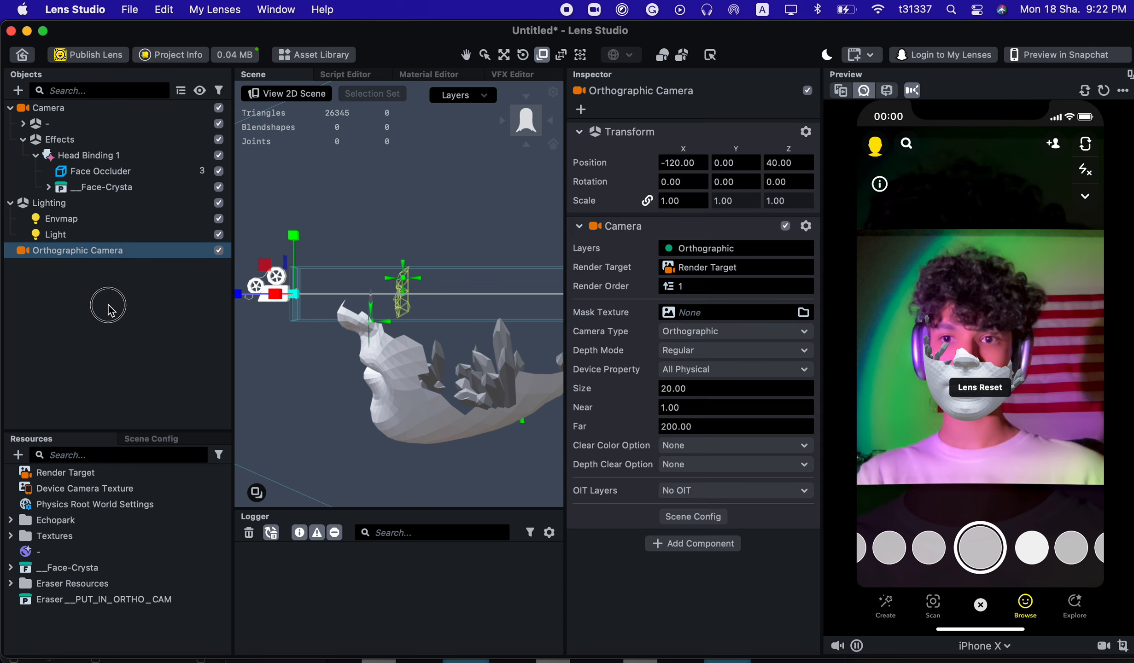
left_click(108, 305)
Place the Eraser__PUT_IN_ORTHO_CAM prefab above Camera in the object hierarchy and set its layer to Default
left_click(72, 584)
left_click(103, 599, "shift")
mouse_move(104, 600)
left_mouse_down()
mouse_move(98, 284)
mouse_move(79, 107)
left_mouse_up()
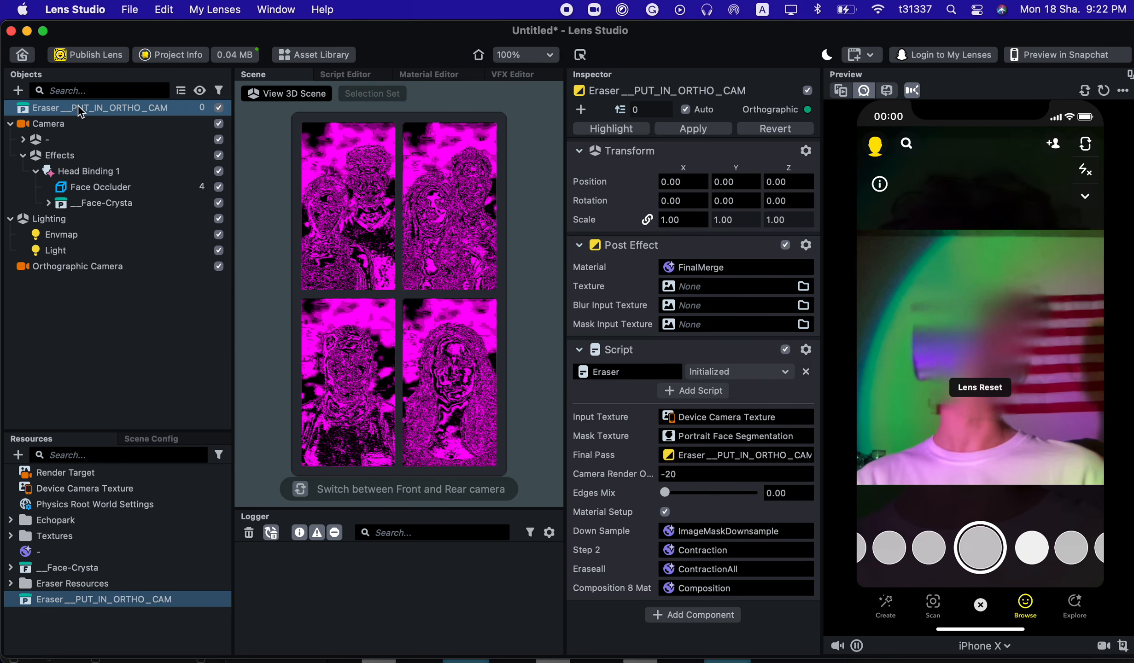
left_click(771, 110)
left_click(764, 138)
left_click(972, 219)
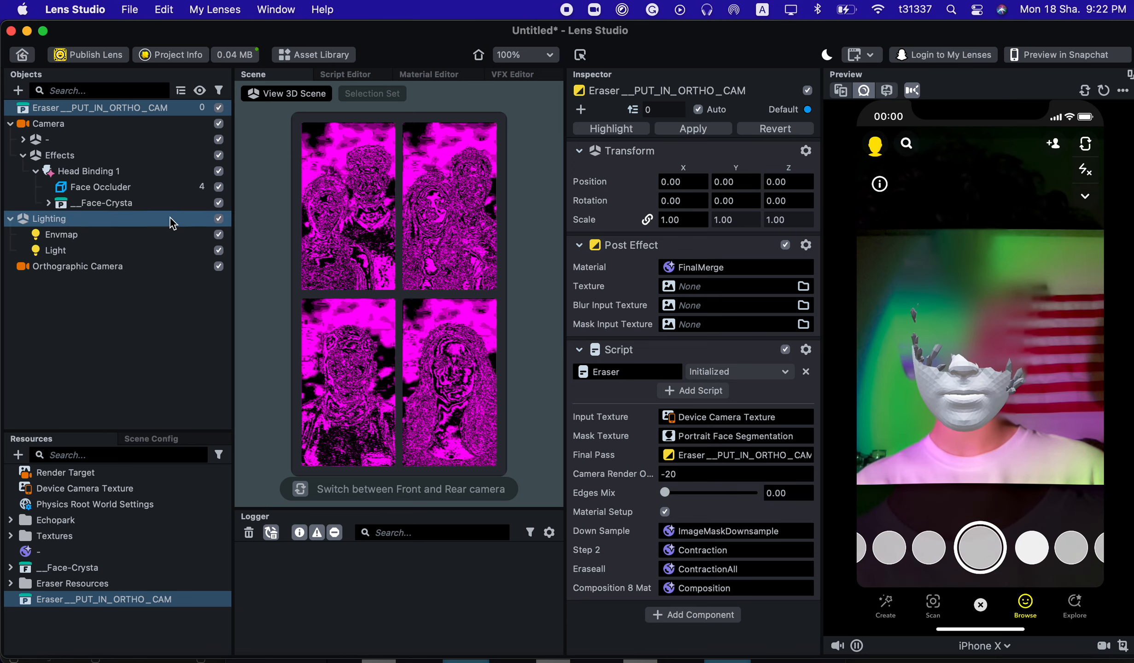
Disable the Face Occluder under Head Binding 1 and view the crystal face from the front
left_click(218, 187)
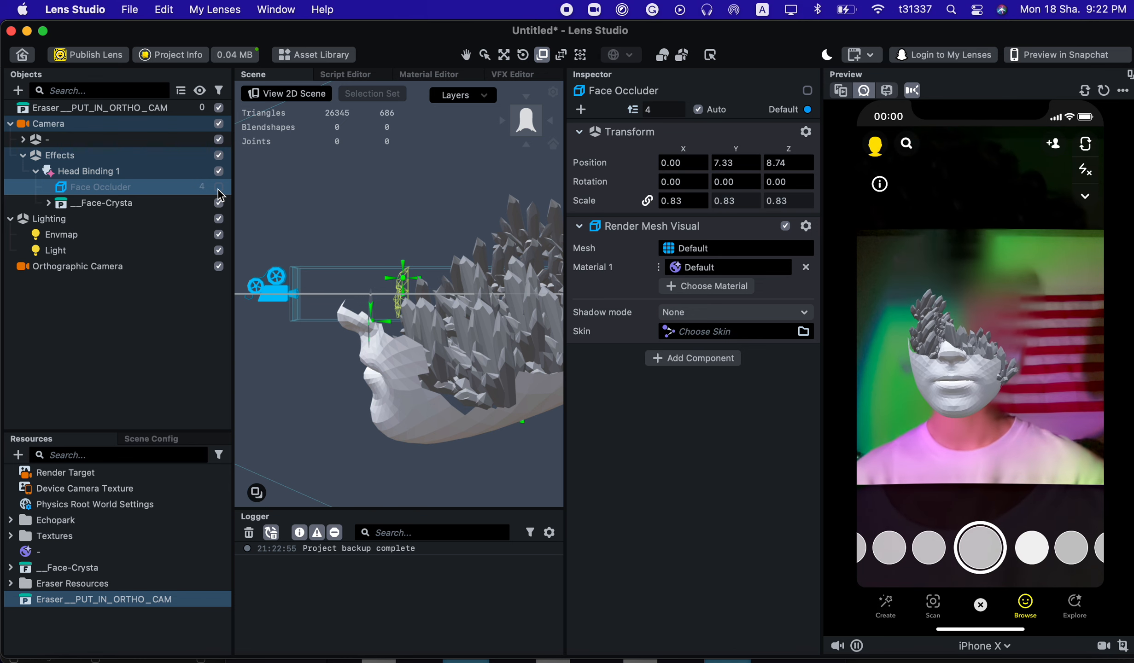
left_click(187, 345)
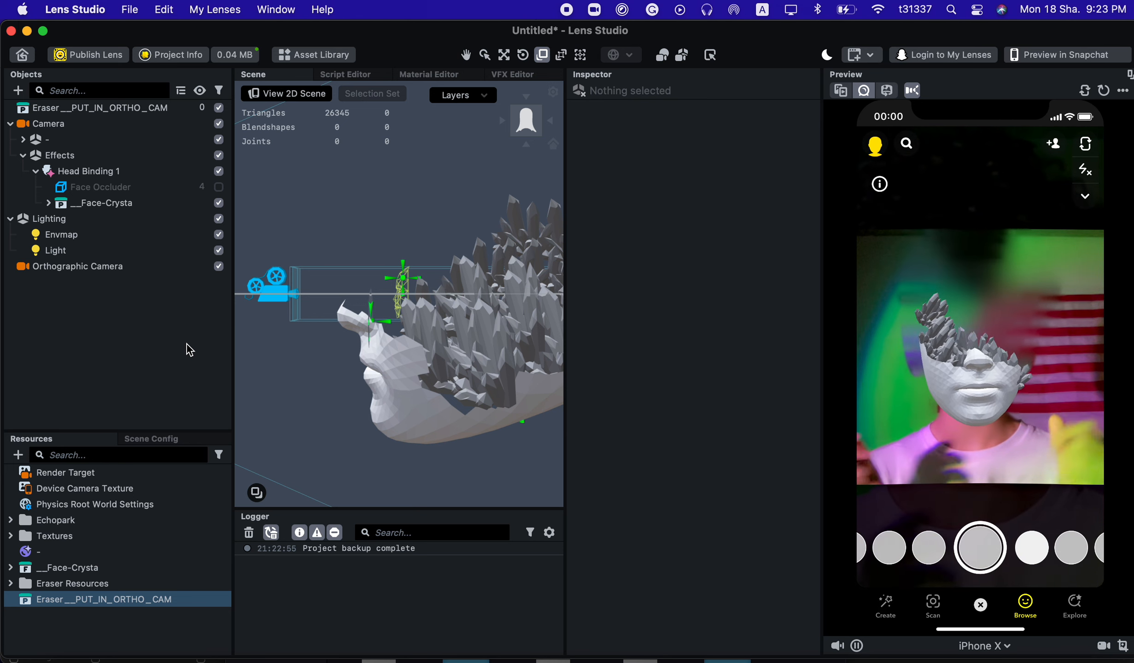
left_click_drag(326, 352, 412, 366, "alt")
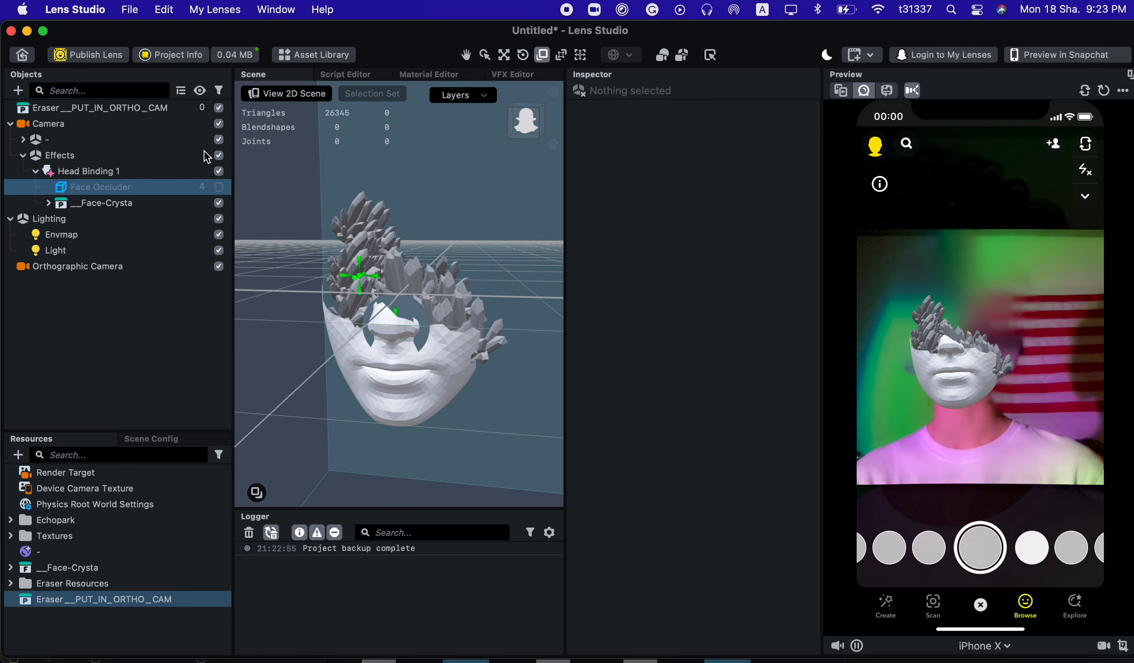
Search the Asset Library for "aqua" and import the Aqua Terrestrials Pack
left_click(325, 60)
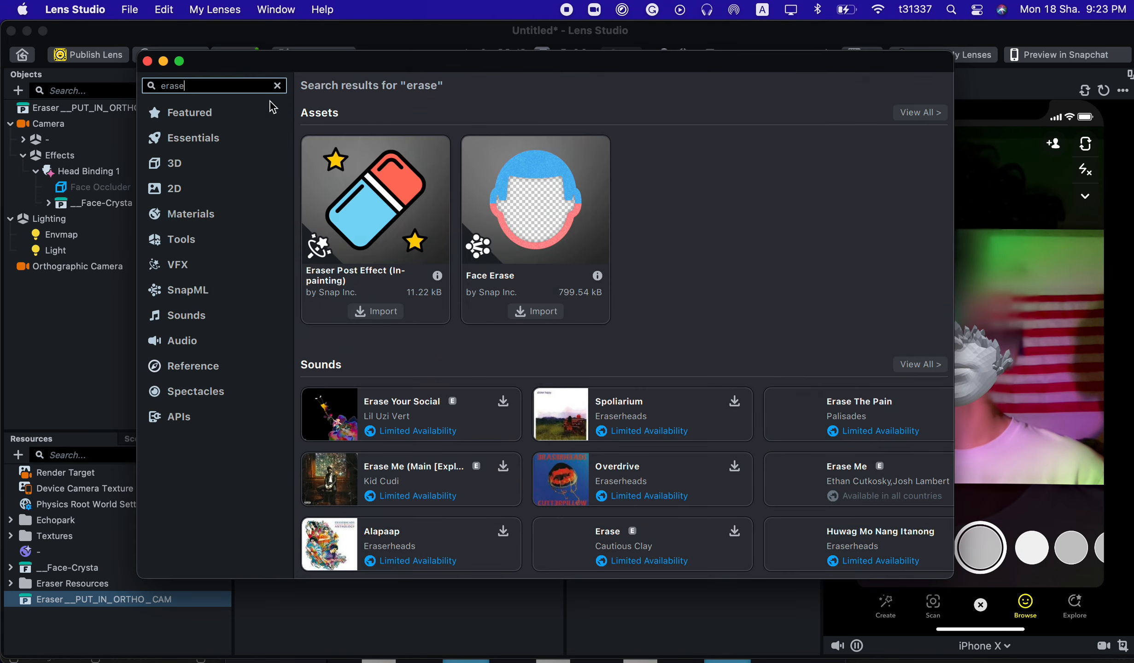
left_click(282, 87)
type("aqua")
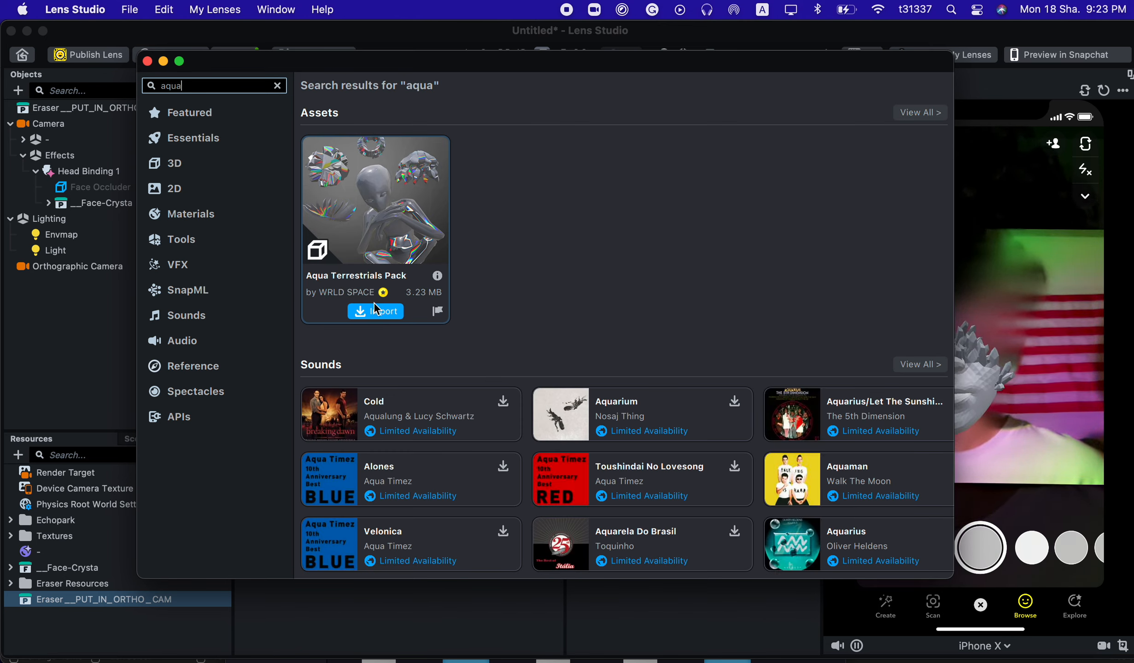
left_click(375, 311)
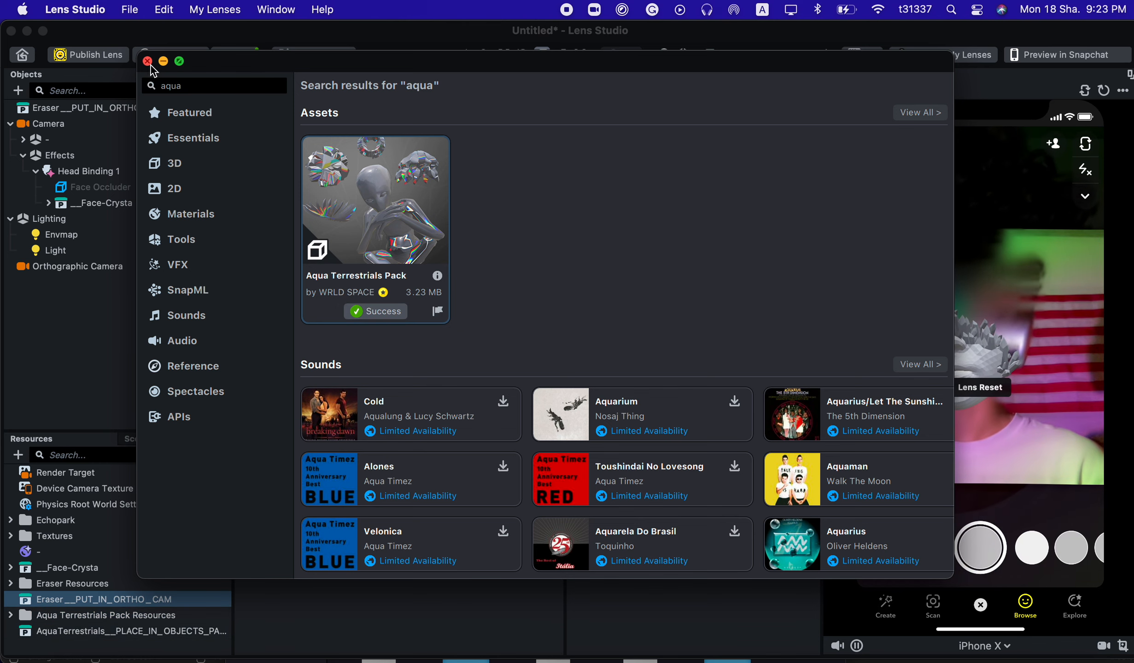
left_click(149, 63)
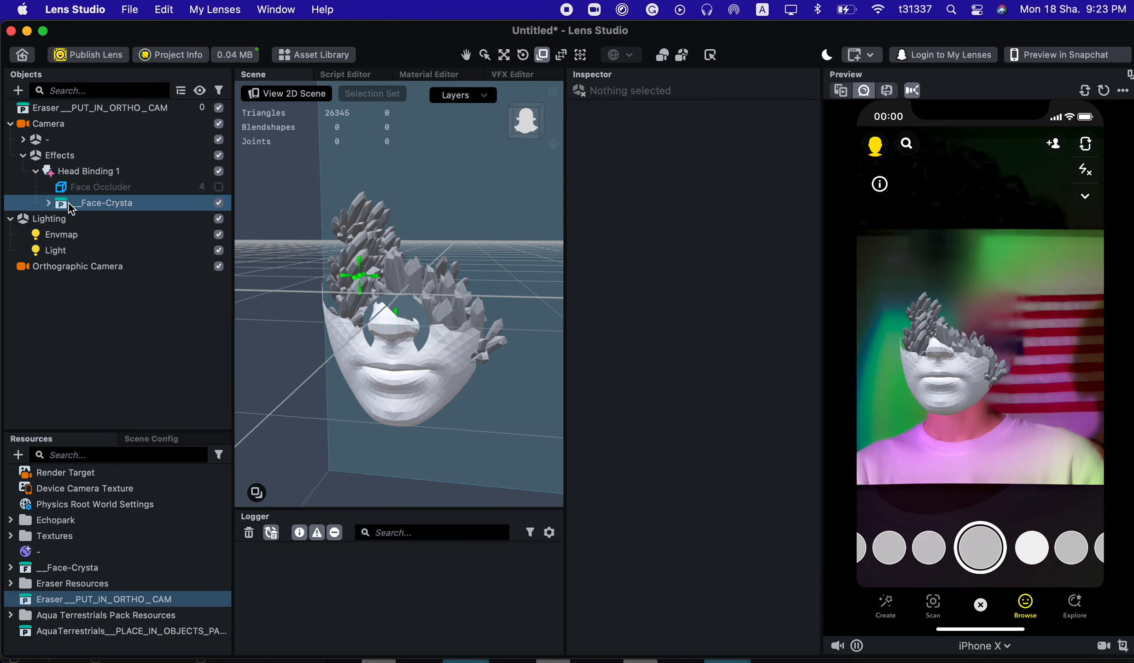
left_click(49, 203)
left_click(113, 219)
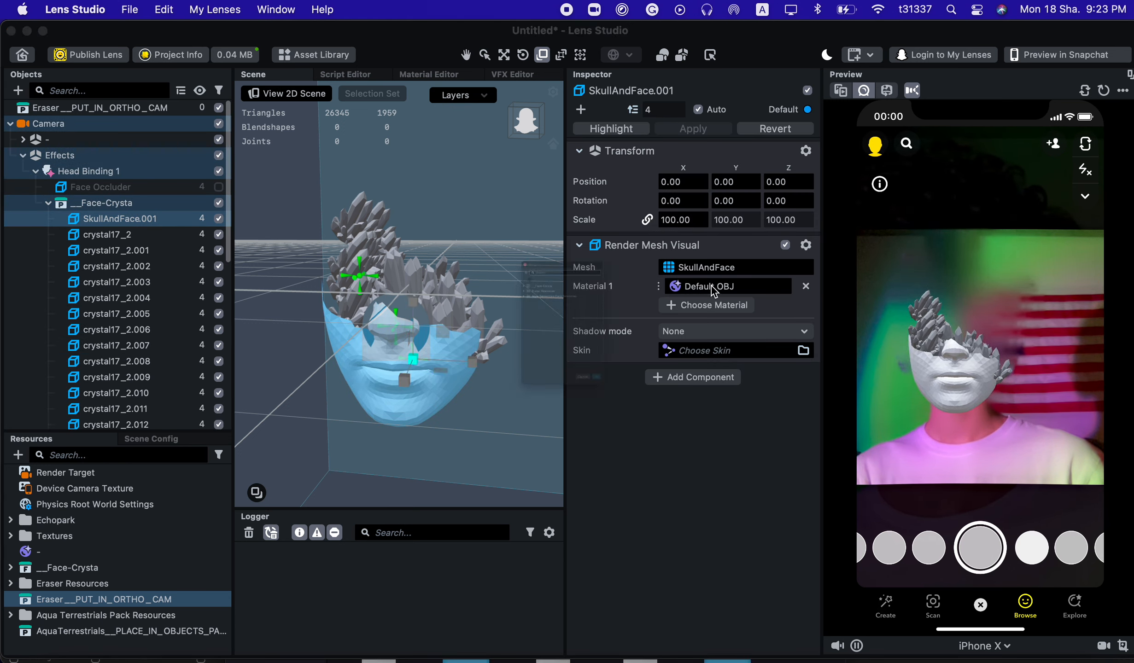
left_click(627, 491)
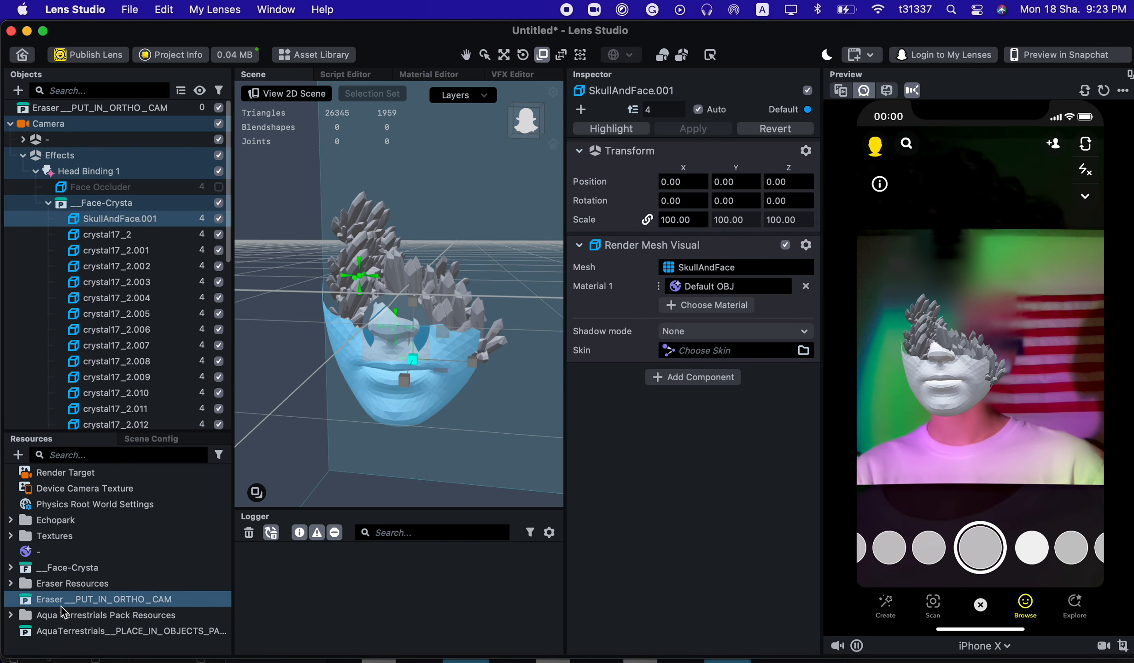
Duplicate the refraction_inverted material in the Materials folder of Aqua Terrestrials Pack Resources
left_click(18, 614)
scroll(20, 610, "down", 1)
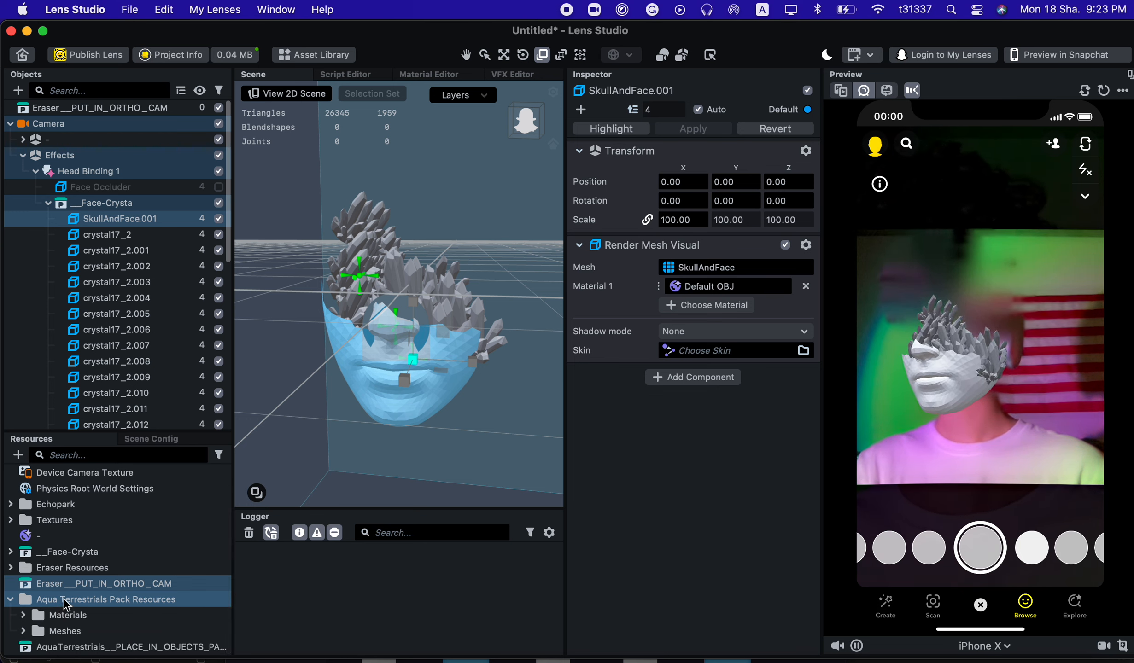
double_click(40, 614)
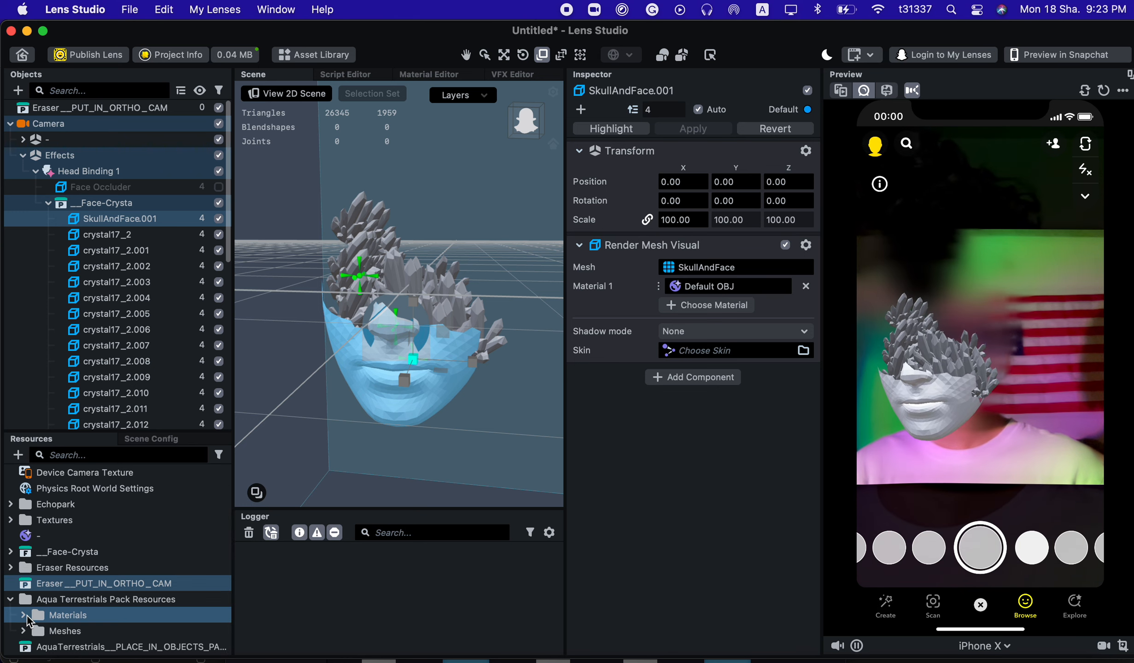
scroll(55, 618, "down", 1)
left_click(79, 616)
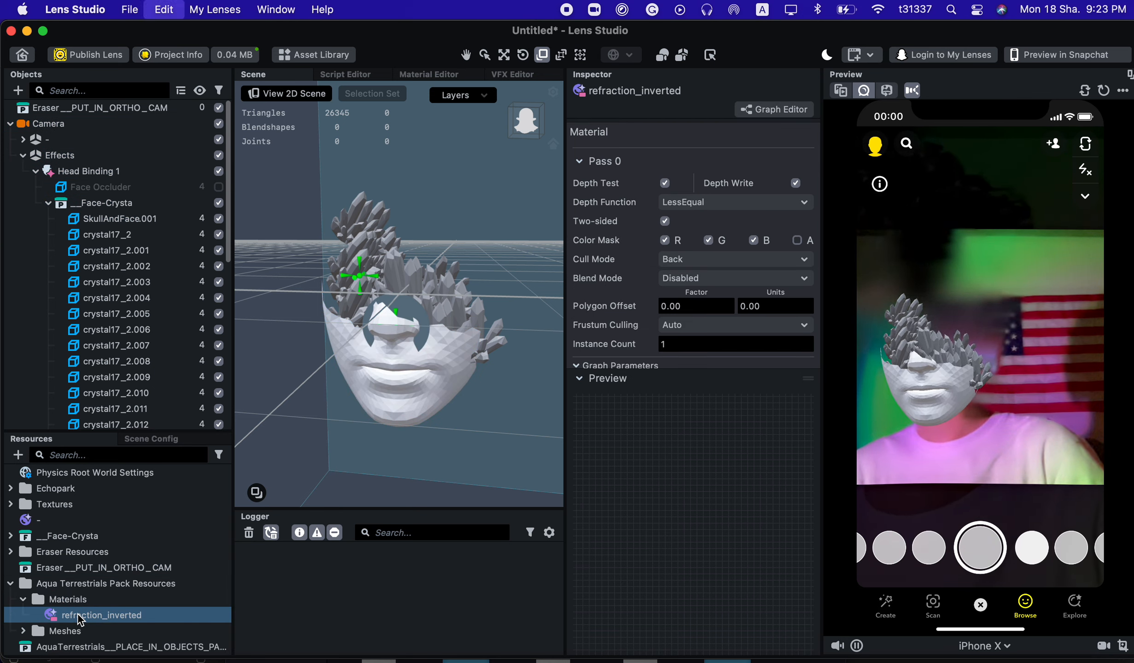
key("super+d")
Rename the refraction_inverted material as 1-1 and its duplicate as 1-2
right_click(109, 605)
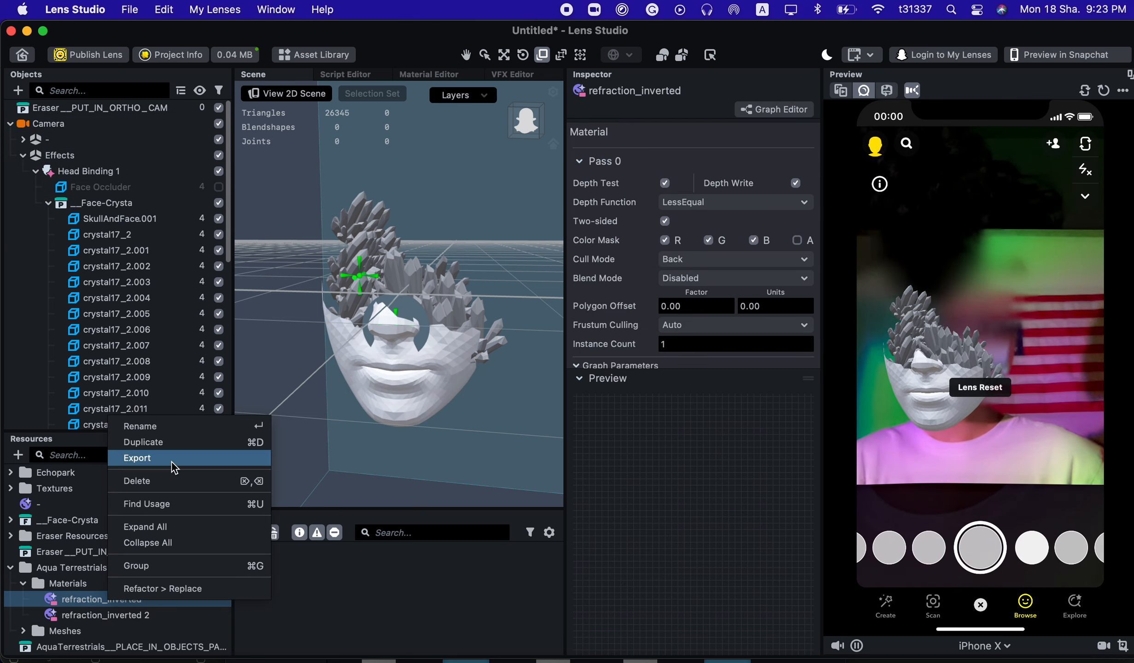
left_click(152, 427)
type("1-1")
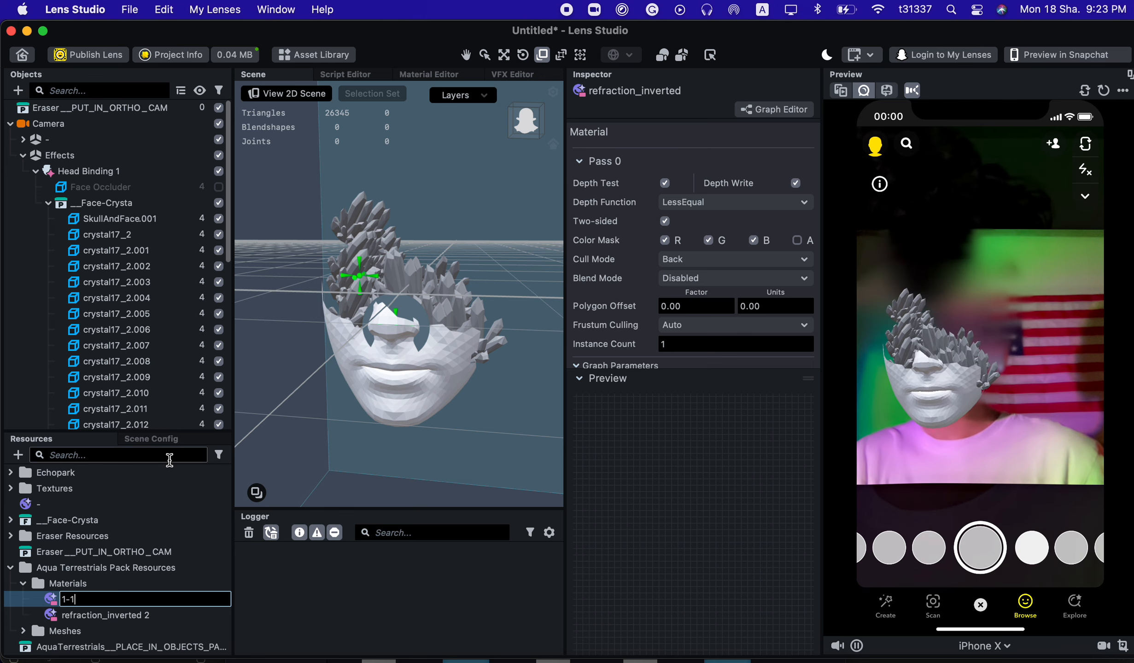
left_click(106, 615)
right_click(153, 615)
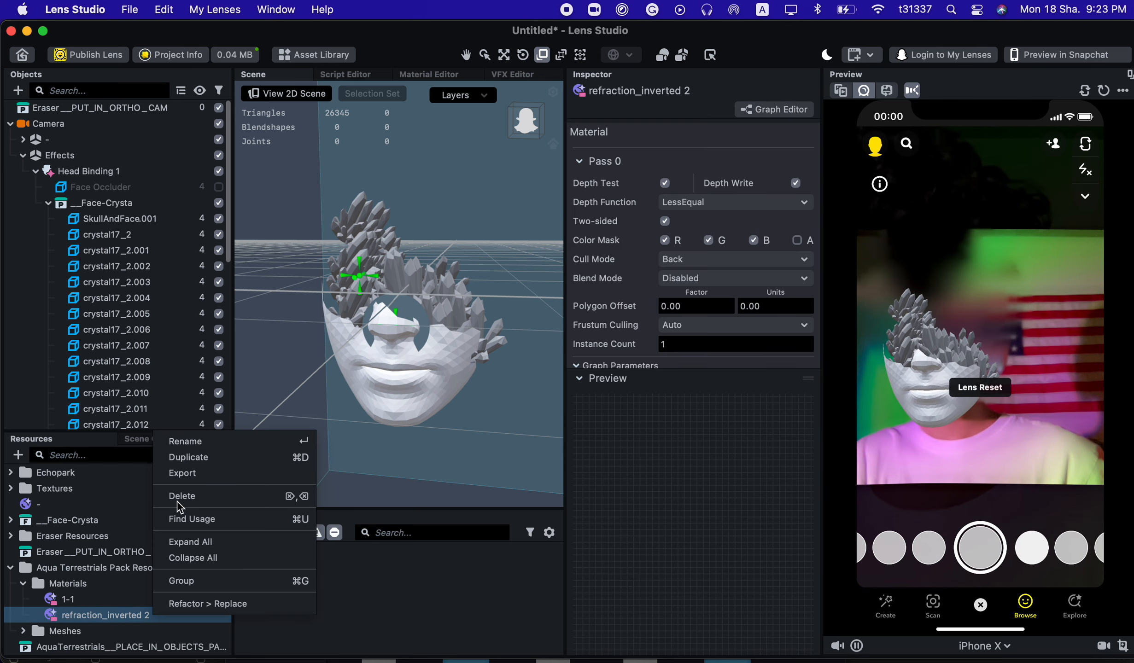
left_click(189, 441)
type("1-02")
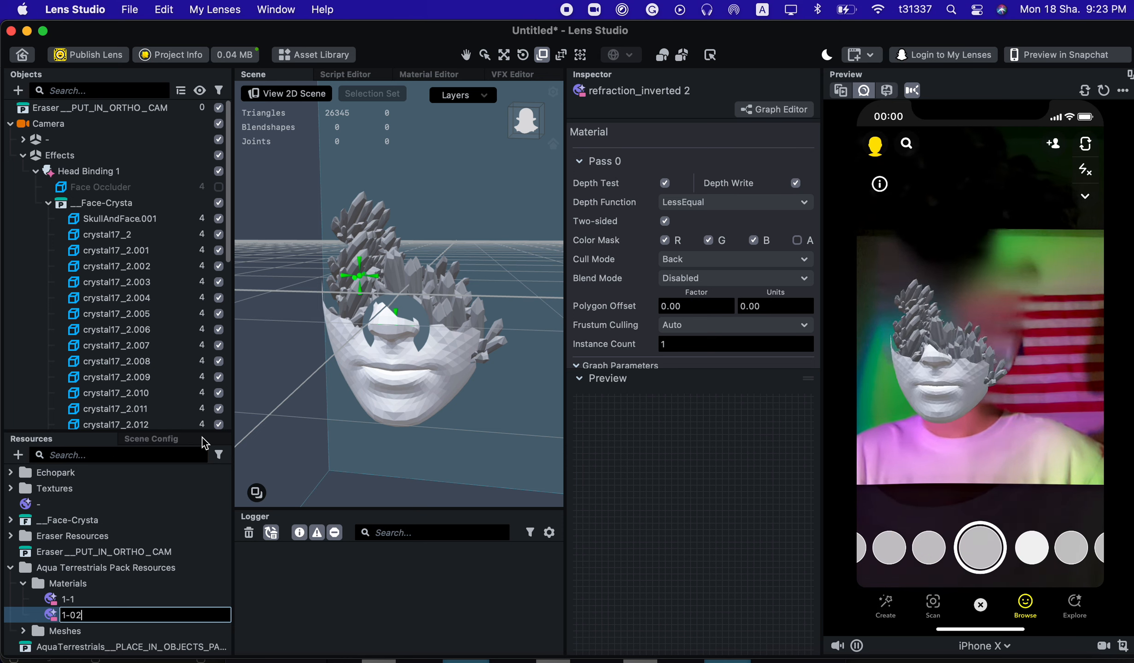
left_click(79, 599)
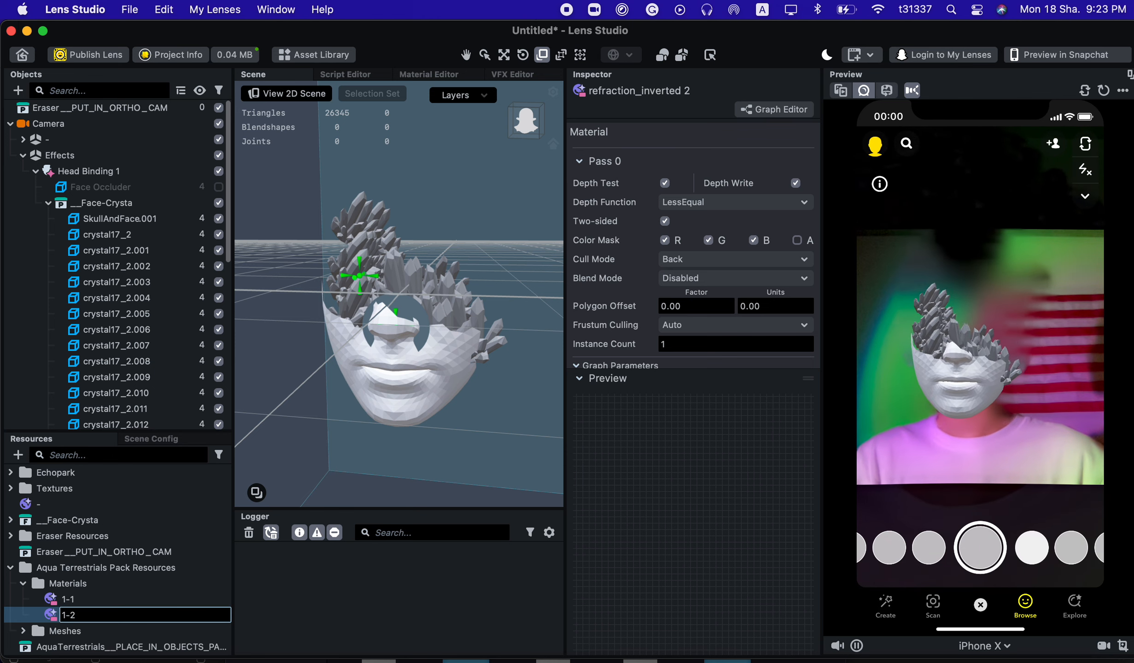
Set material 1-1's refraction Intensity to 0.47, Thickness to 6.44 and Fresnel Darken to 1.00
left_click(99, 595)
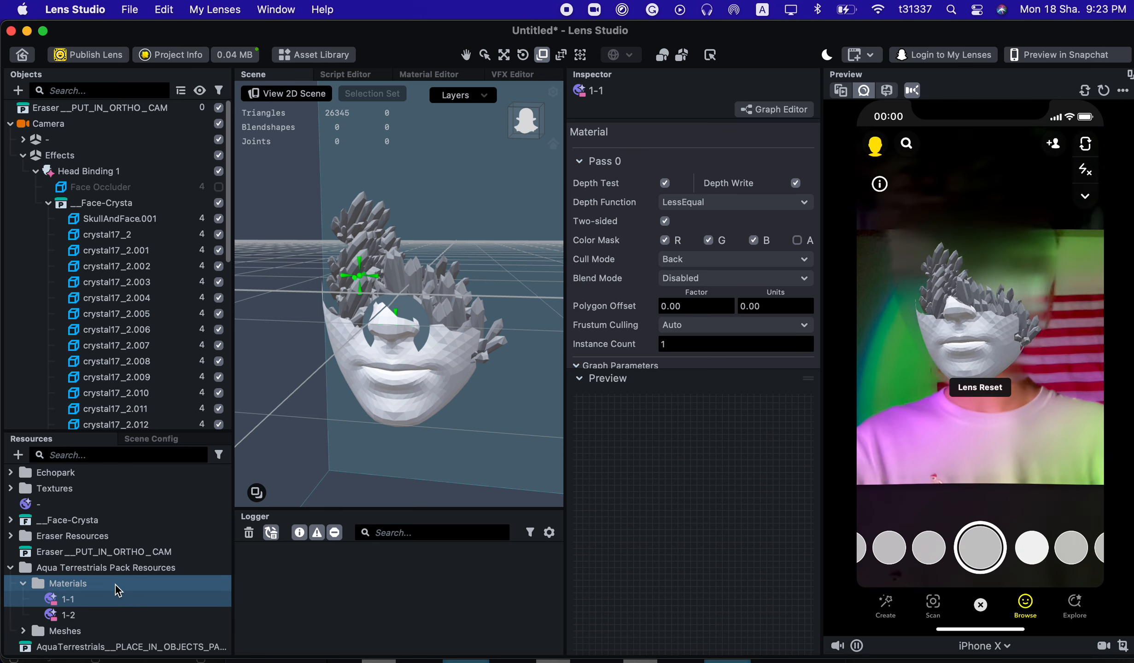
left_click(608, 365)
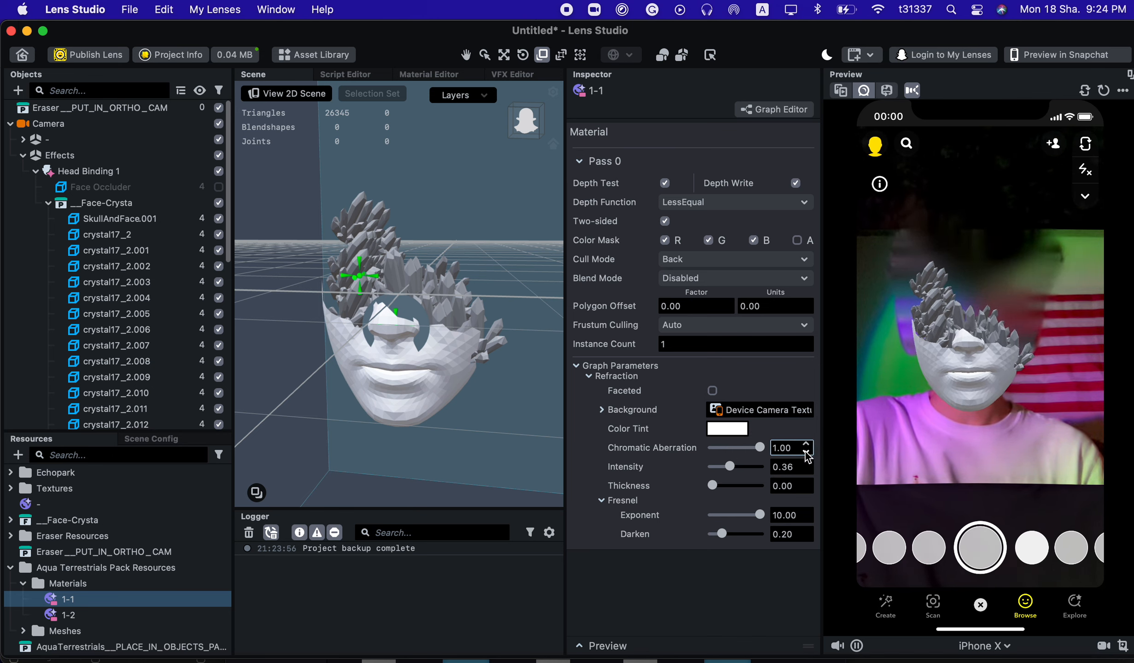
left_click_drag(724, 471, 736, 472)
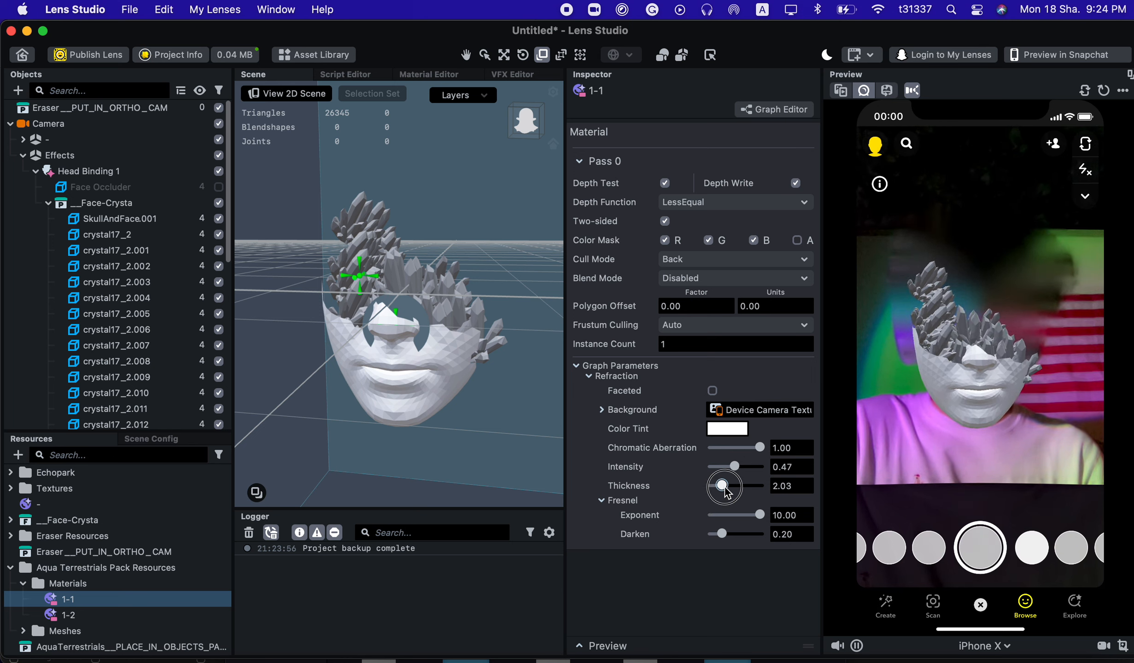
left_click_drag(726, 493, 736, 493)
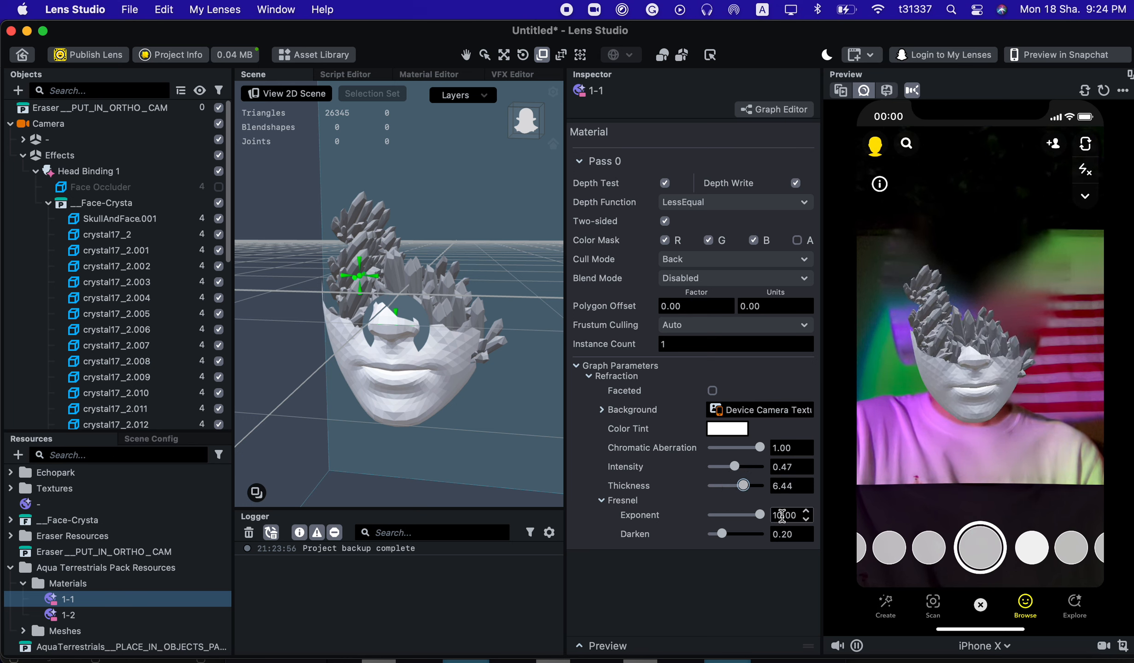
left_click_drag(749, 534, 789, 535)
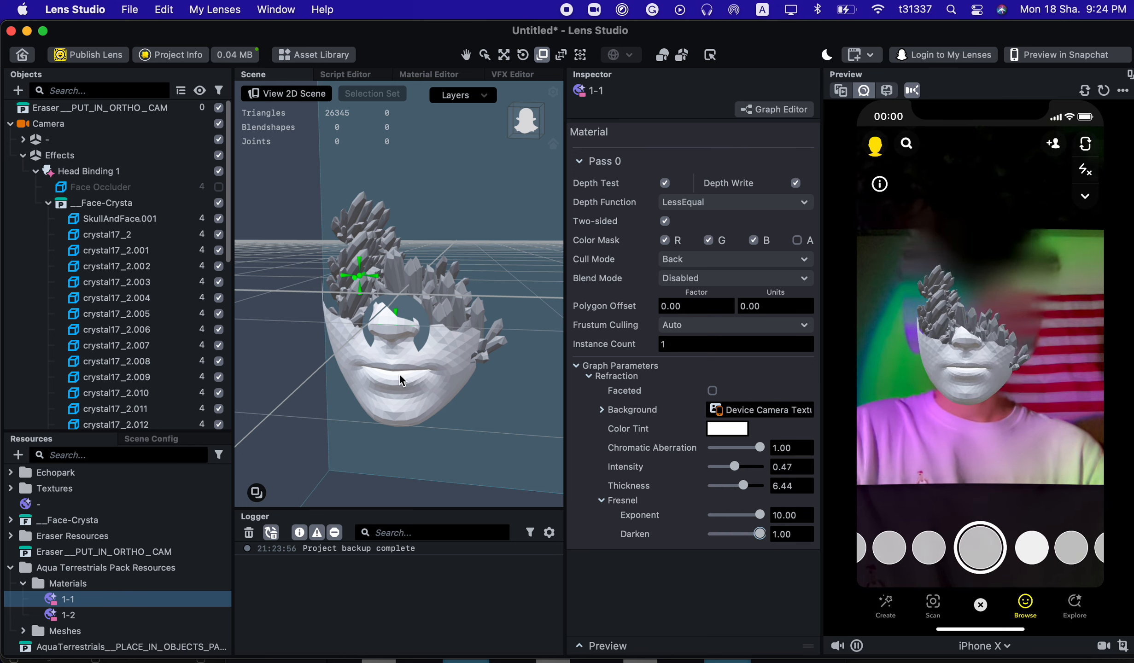
Assign material 1-1 from Aqua Terrestrials Pack Resources to the SkullAndFace.001 mesh
left_click(399, 376)
left_click(733, 286)
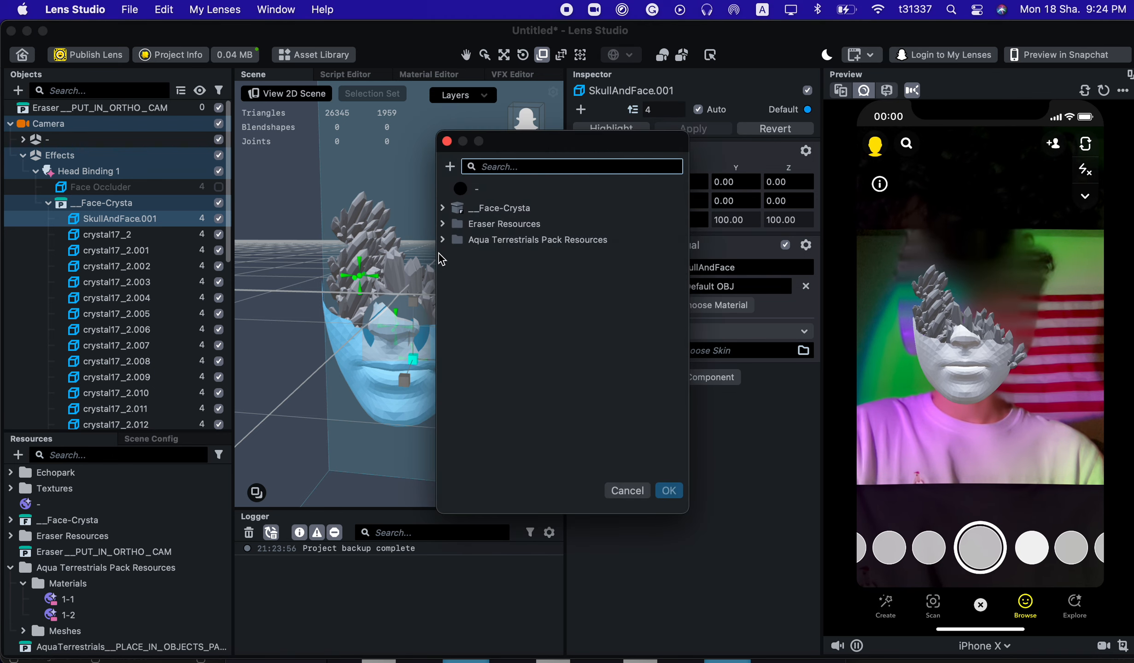
left_click(442, 239)
left_click(450, 255)
left_click(506, 272)
double_click(532, 280)
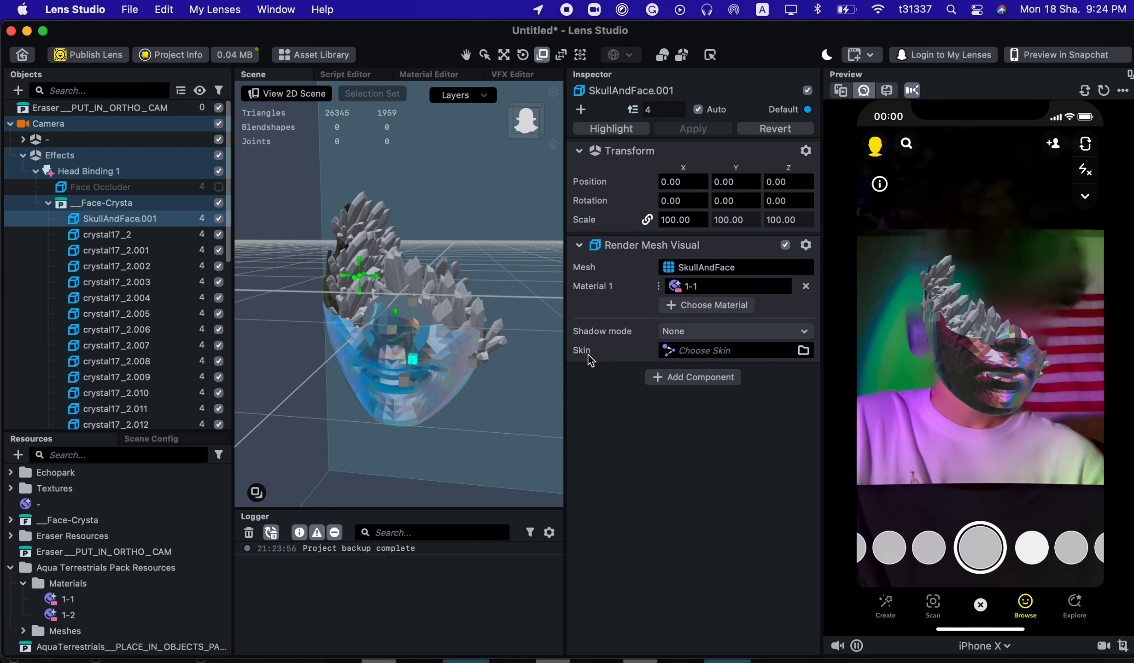
Give material 1-1 a bright cyan-blue Color Tint, and set its Thickness to 5.08 and Fresnel Darken to 0.00
left_click(97, 601)
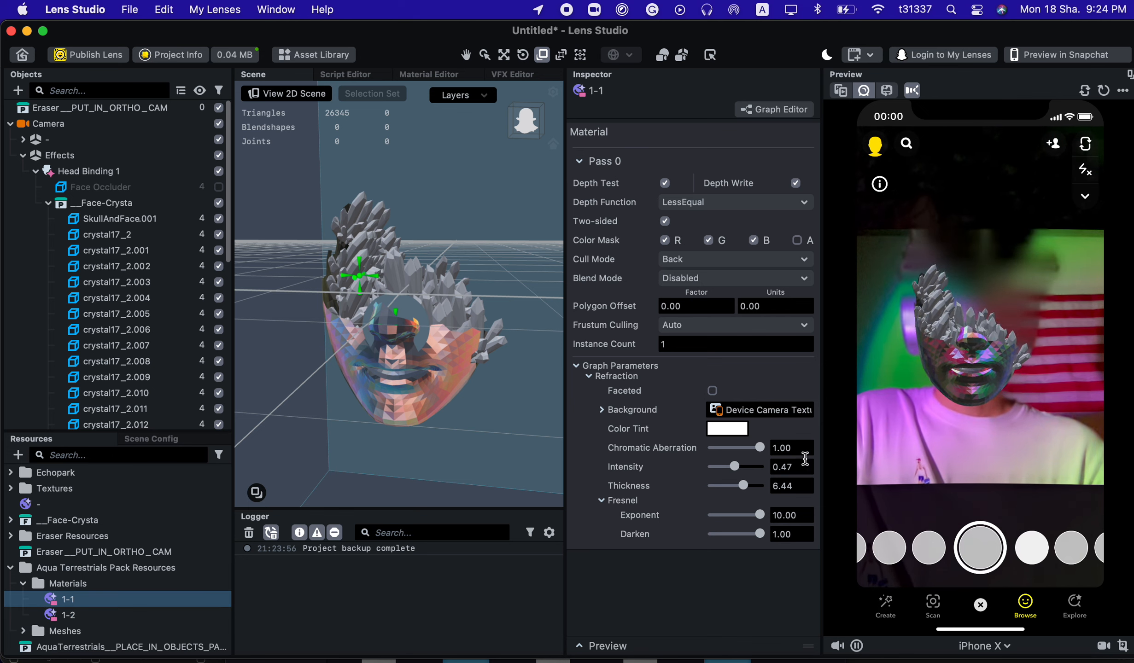
left_click(719, 429)
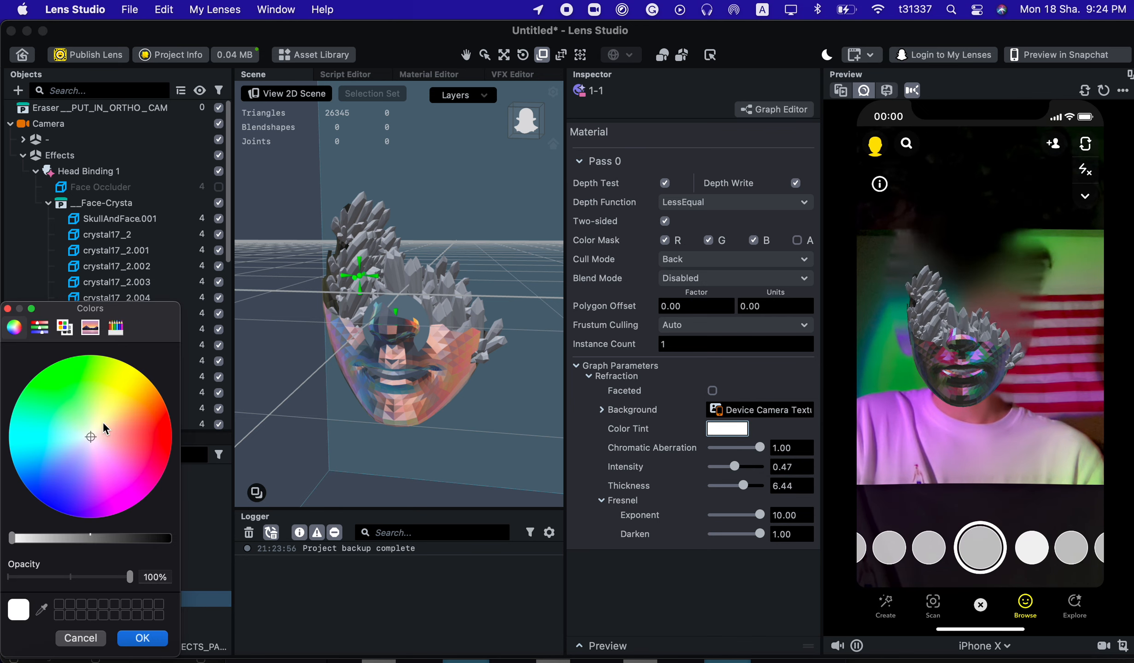
left_click(36, 452)
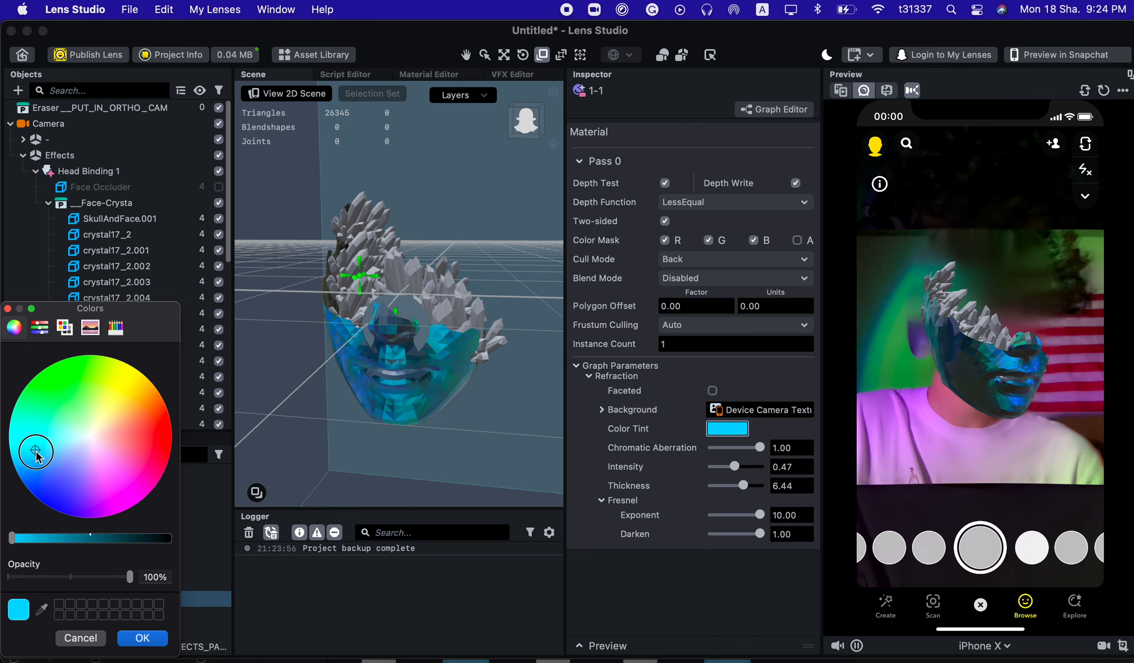
left_click(142, 638)
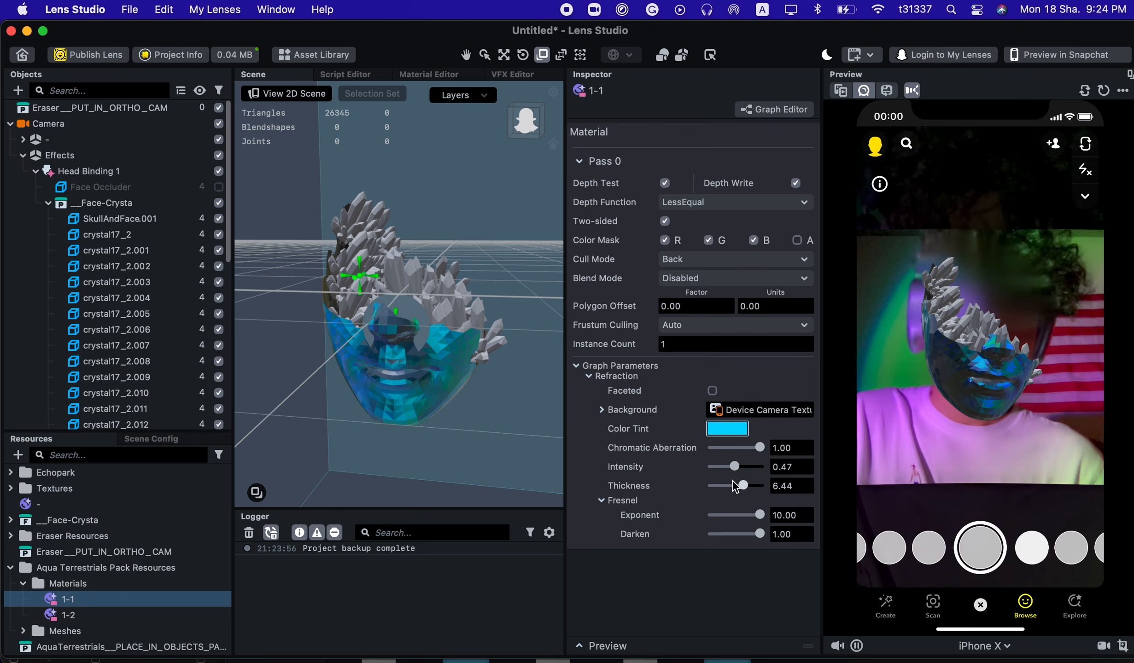
mouse_move(736, 487)
left_mouse_down()
mouse_move(686, 484)
mouse_move(806, 487)
mouse_move(727, 489)
left_mouse_up()
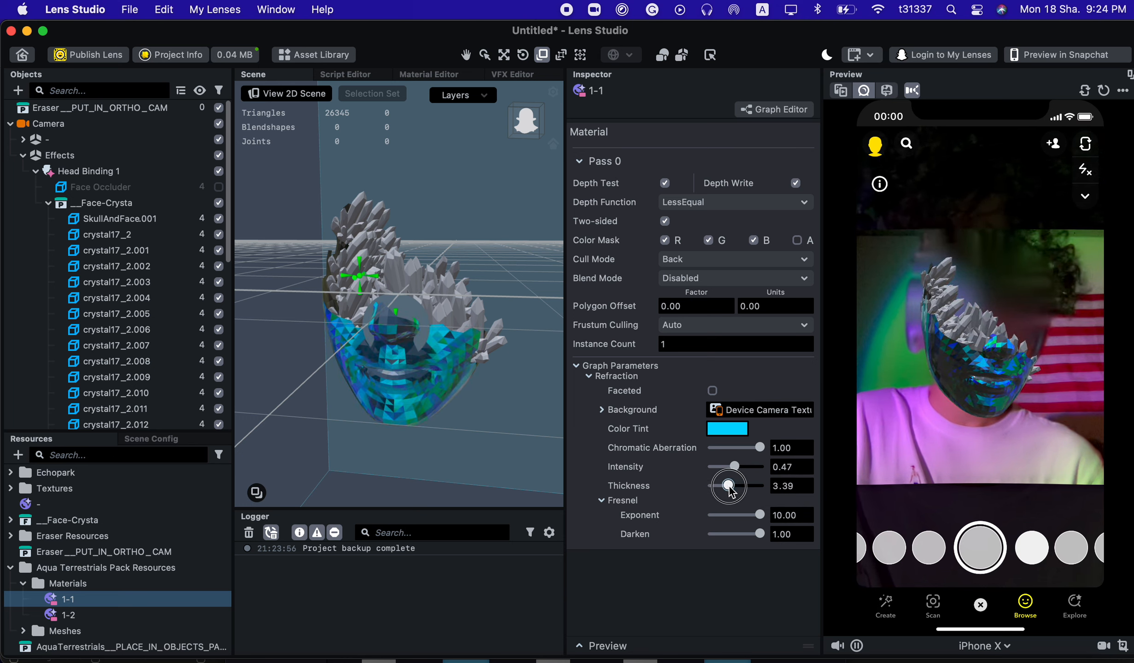
left_click_drag(732, 534, 683, 533)
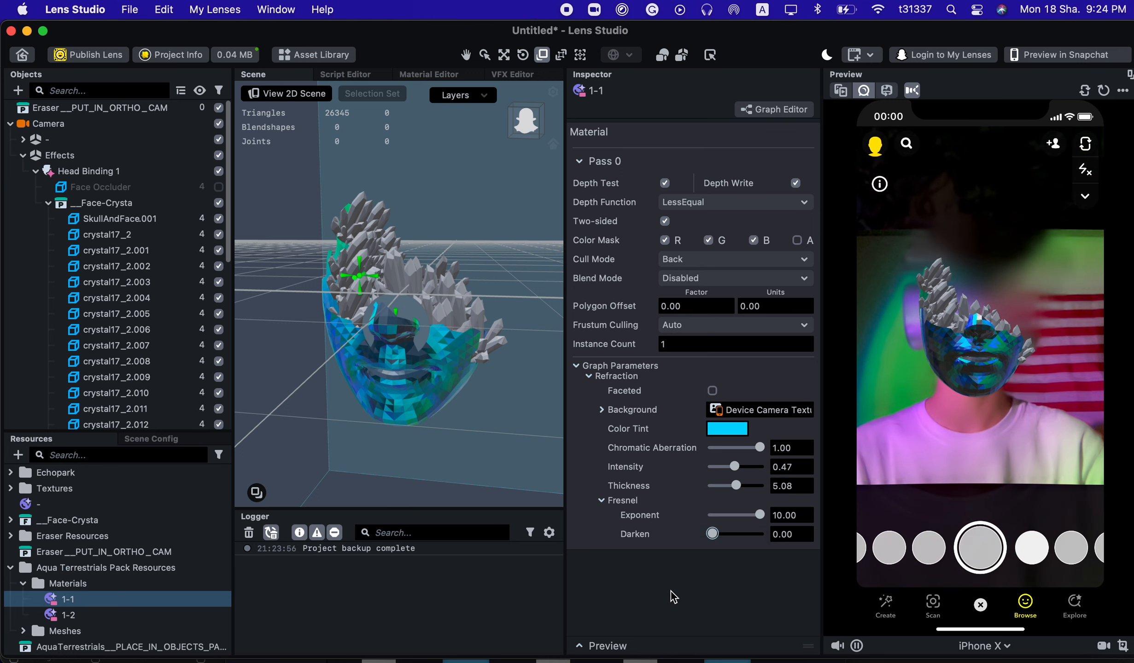
Set material 1-2's refraction Intensity to 1.00, keeping its white Color Tint
left_click(112, 615)
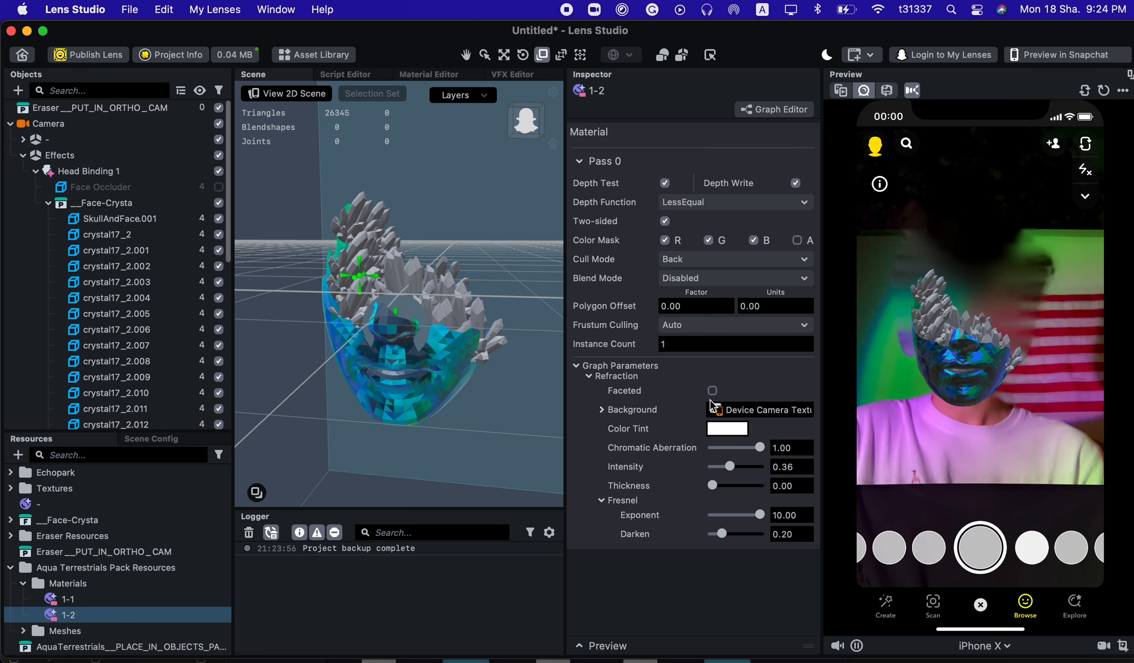
left_click(729, 433)
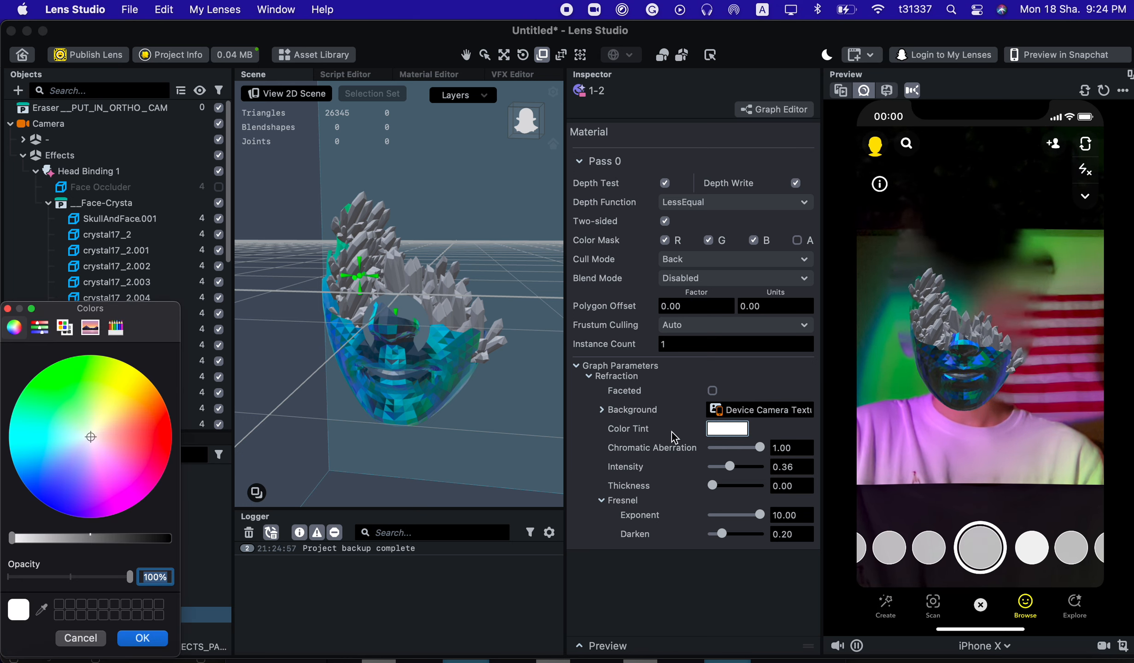
left_click(88, 634)
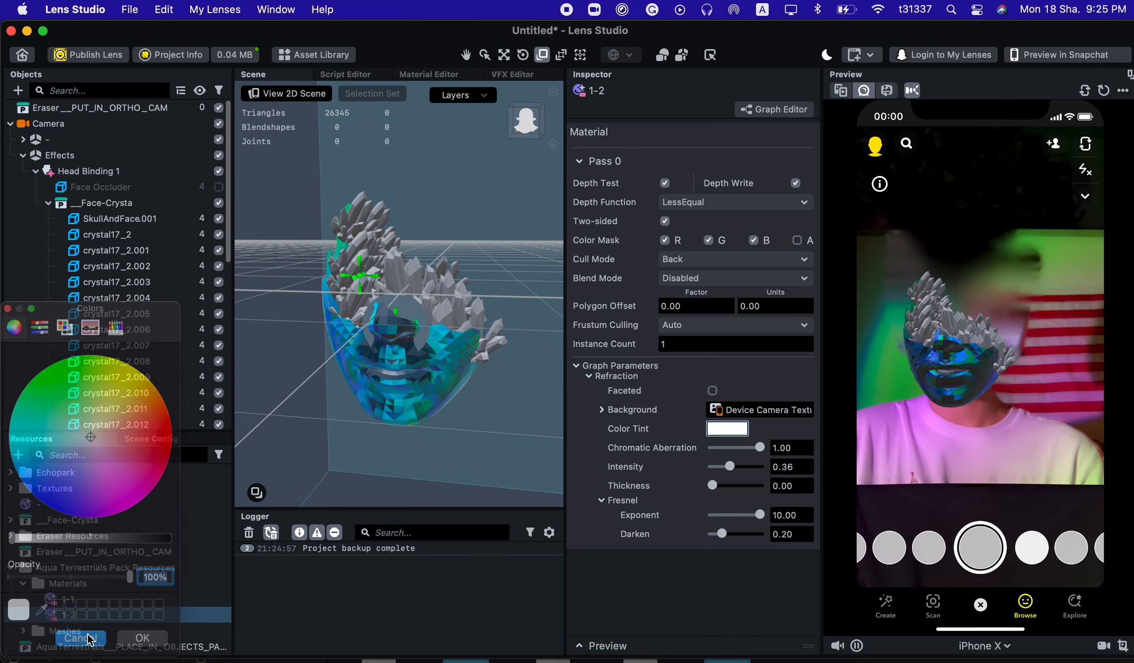
left_click_drag(730, 467, 881, 467)
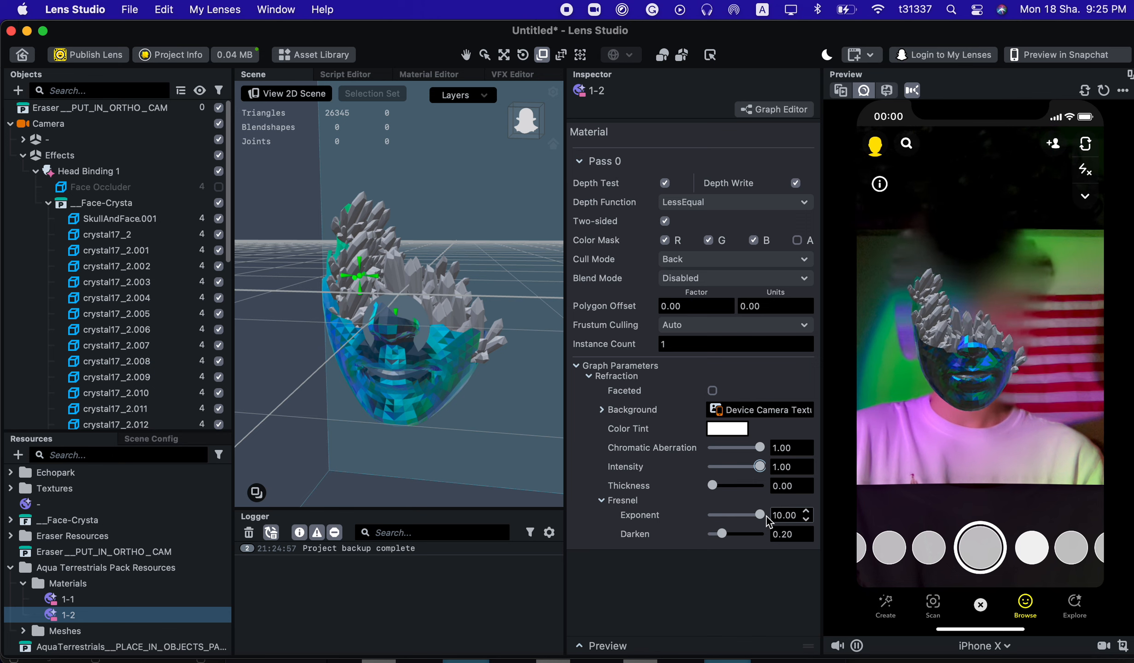
Assign material 1-2 to all the crystal meshes from crystal17_2 to crystal17_2.029
left_click(132, 237)
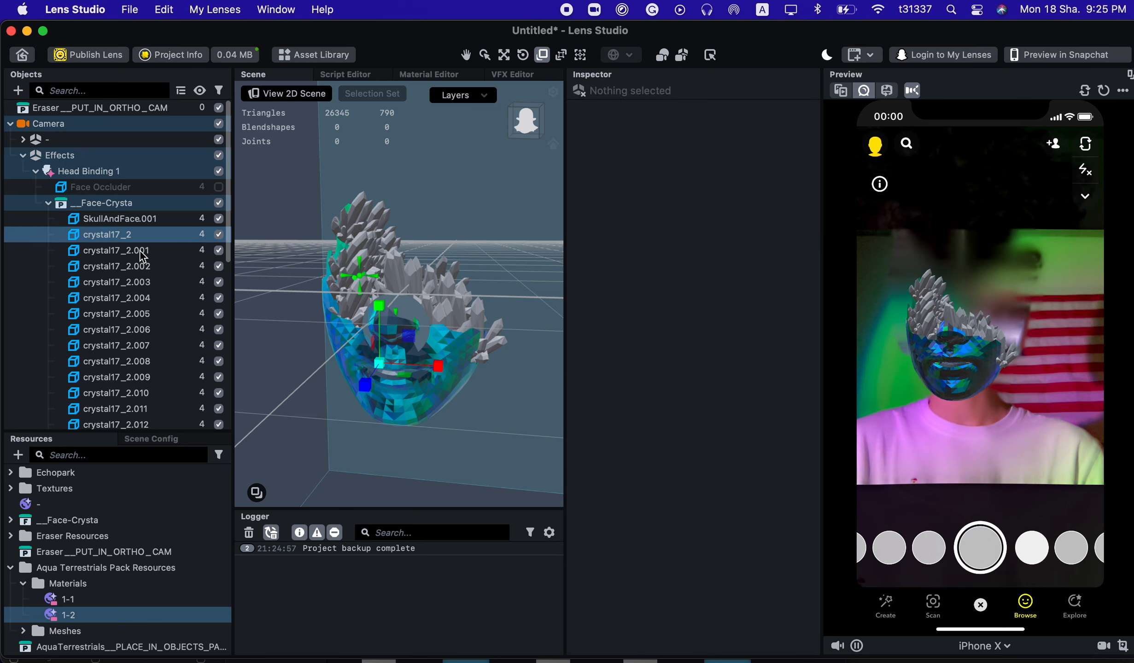
scroll(139, 272, "down", 10)
left_click(129, 358, "shift")
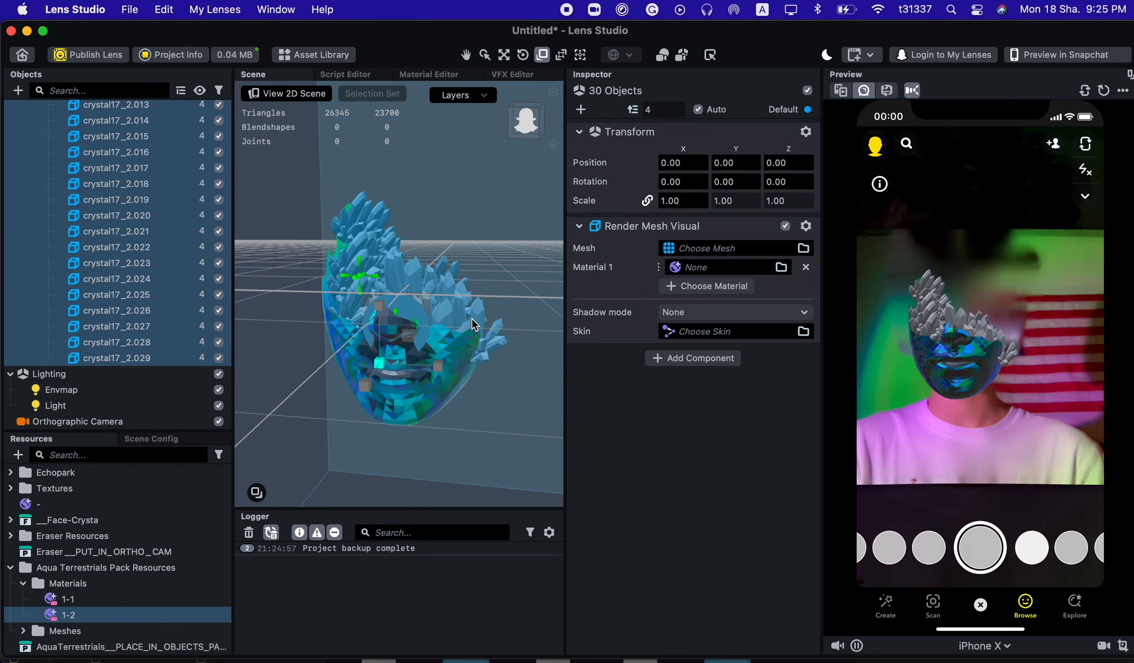
left_click(690, 269)
left_click(442, 240)
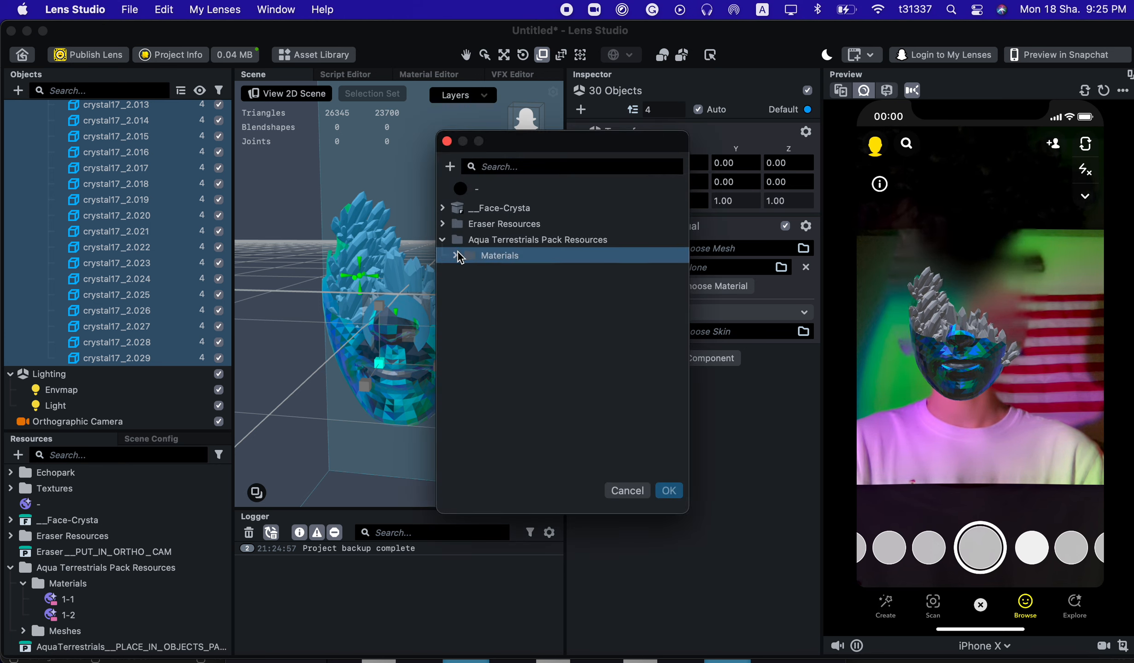
left_click(455, 256)
double_click(508, 297)
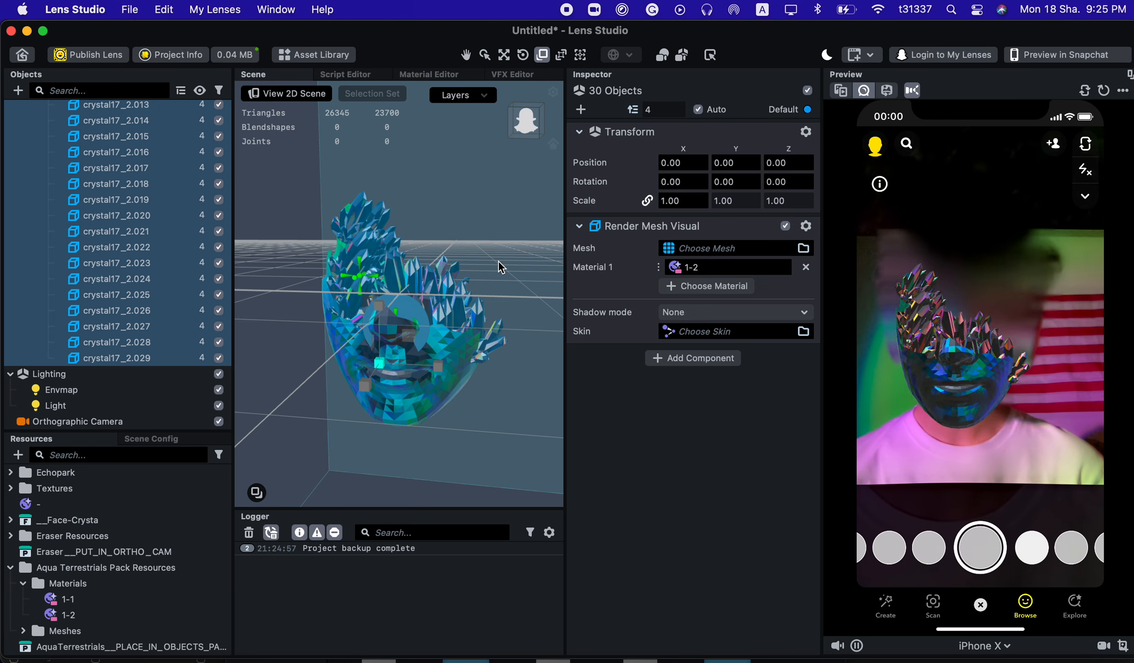
left_click_drag(500, 252, 493, 253)
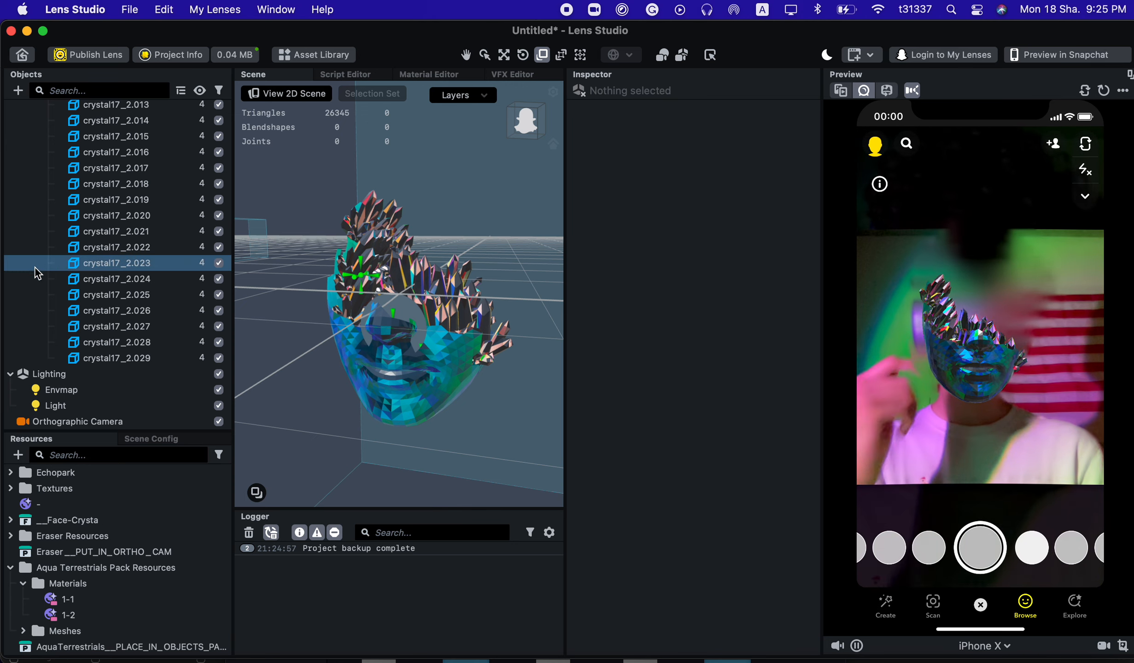
Collapse the __Face-Crysta group and add a Face Mesh object to the scene
scroll(65, 258, "up", 10)
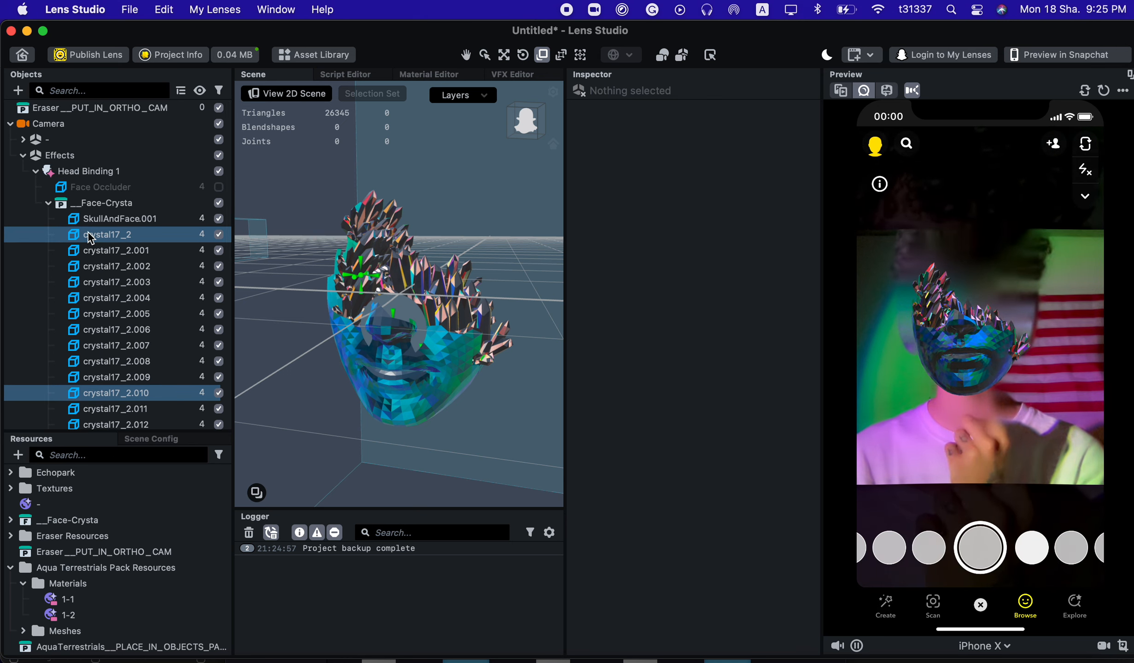
left_click(48, 203)
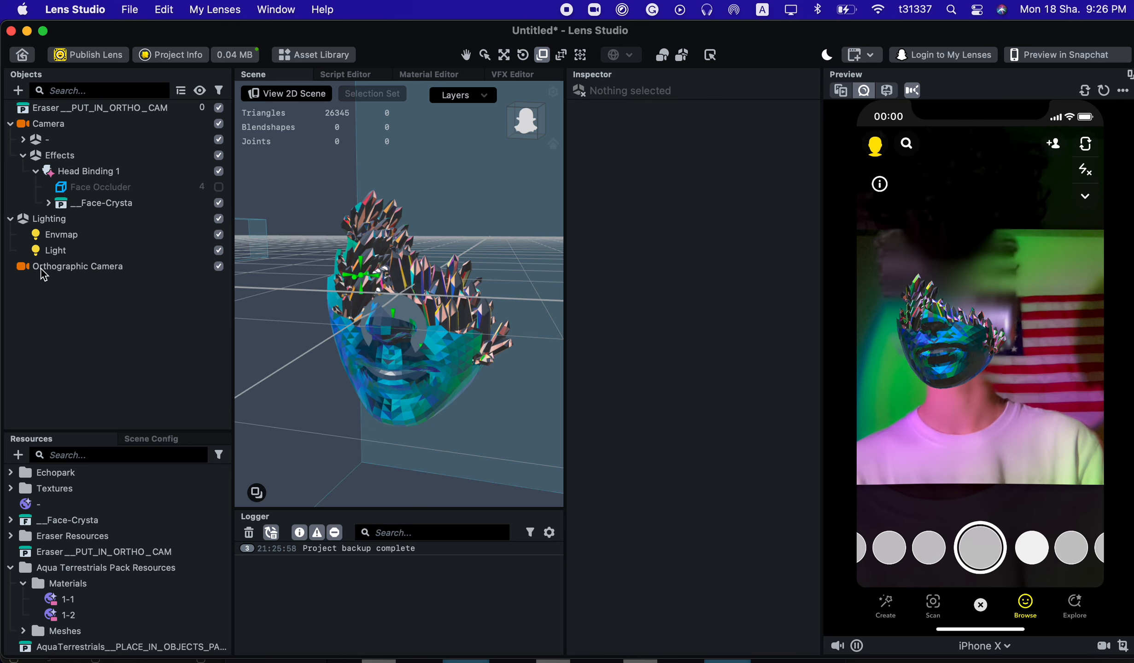
left_click(18, 91)
type("face")
left_click(74, 154)
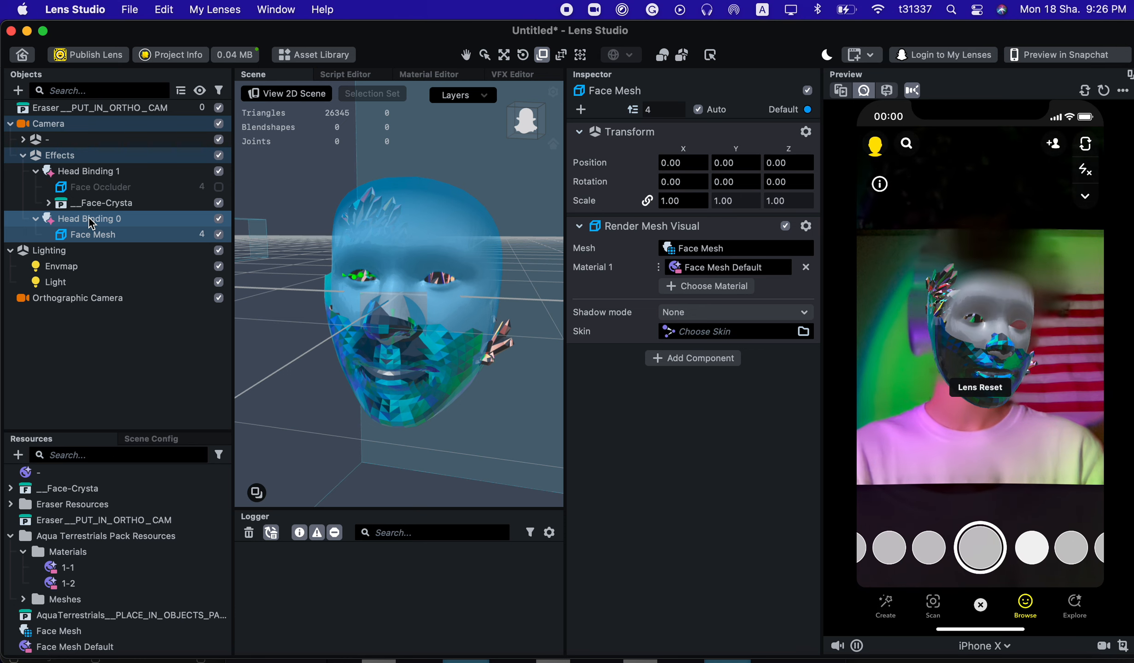
Collapse and disable Head Binding 0, which holds the new Face Mesh
left_click(91, 220)
left_click(34, 220)
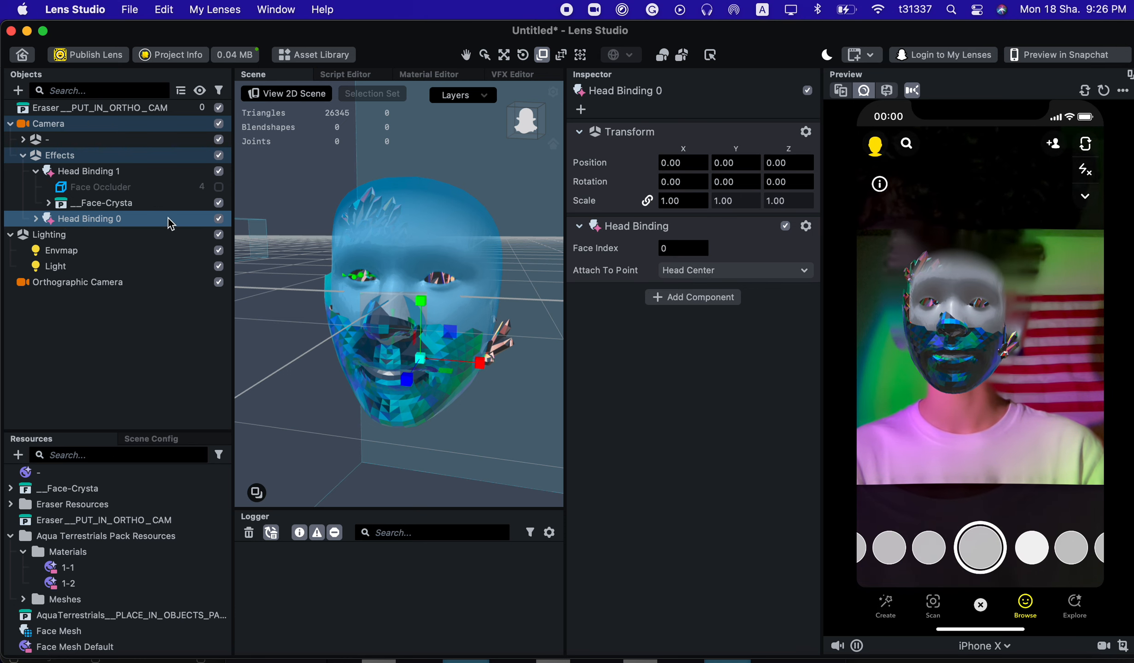
left_click(219, 220)
Replace the mesh of SkullAndFace.001 under __Face-Crysta with Face Mesh
left_click(48, 202)
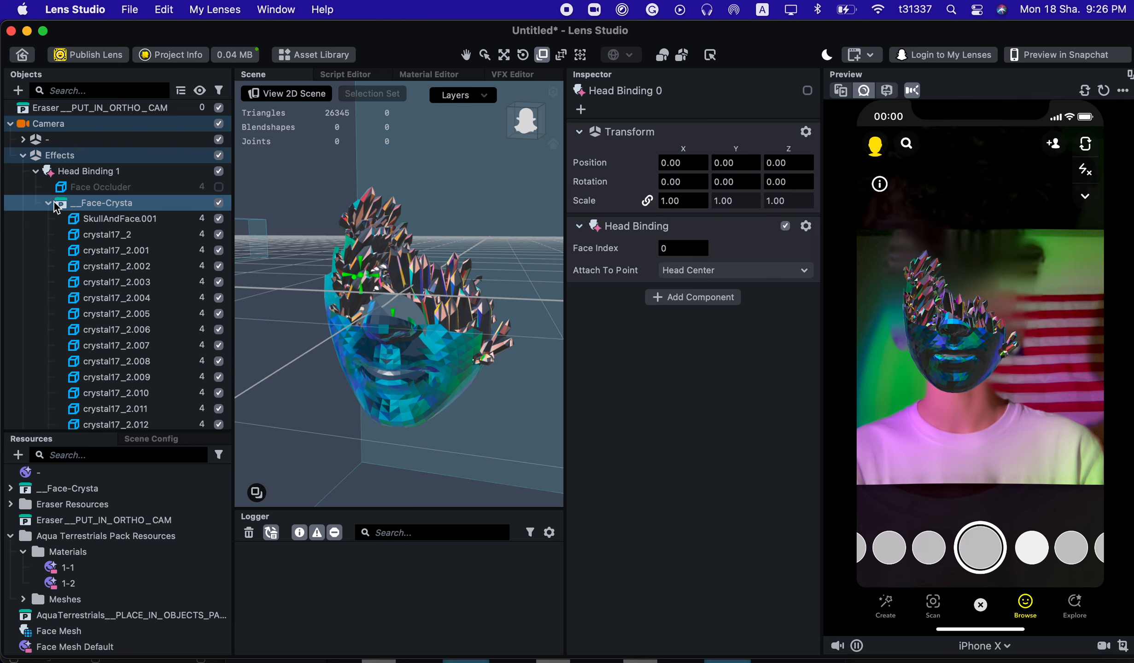
left_click(119, 218)
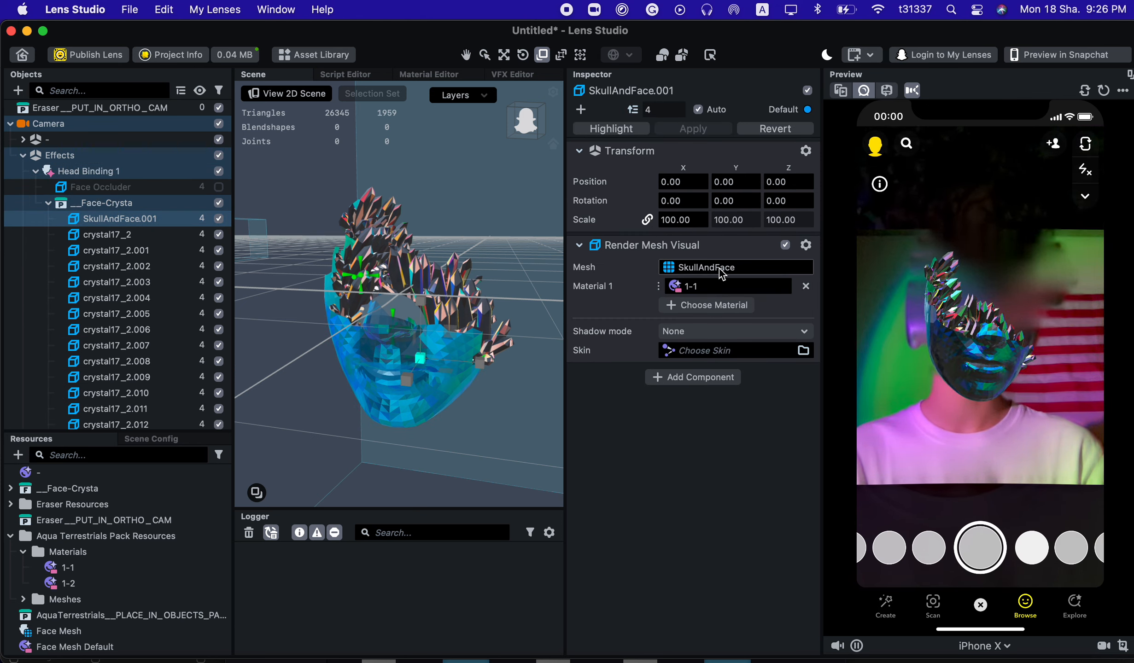
left_click(712, 274)
double_click(552, 233)
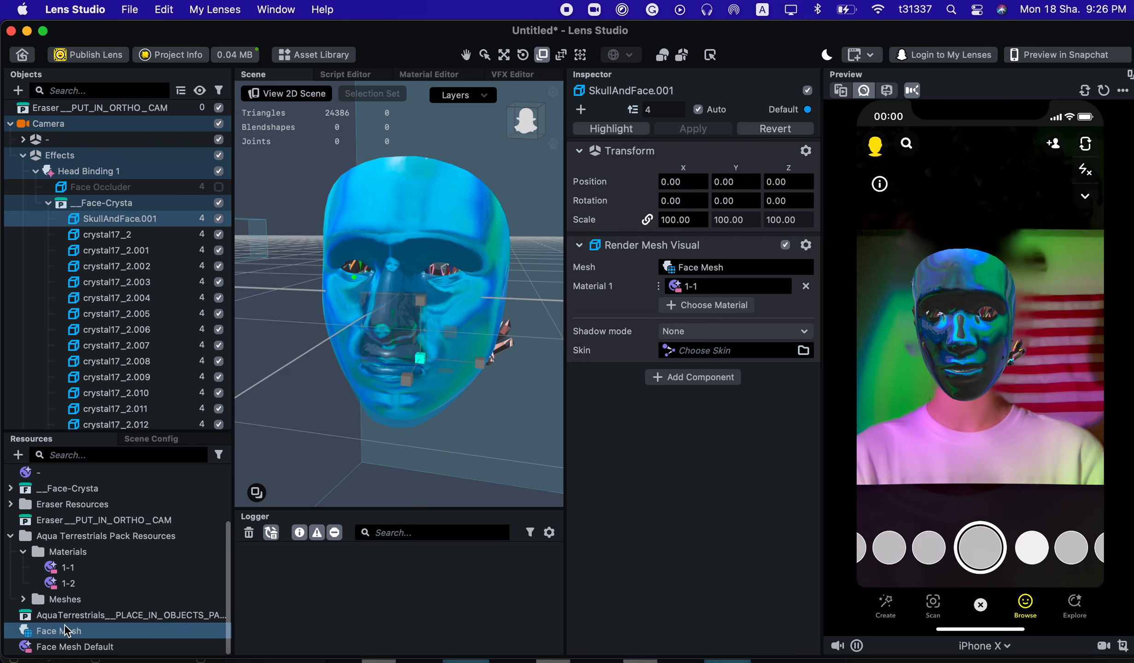
Set the External Mesh of the Face Mesh resource to SkullAndFace from the __Face-Crysta meshes
left_click(85, 638)
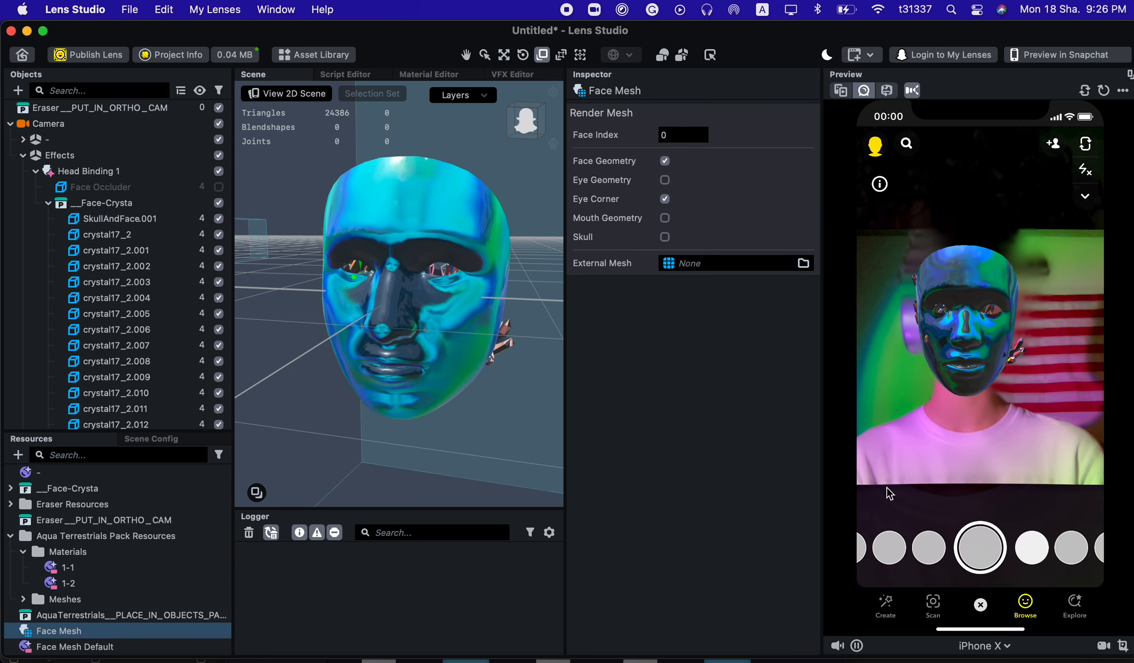
left_click(681, 268)
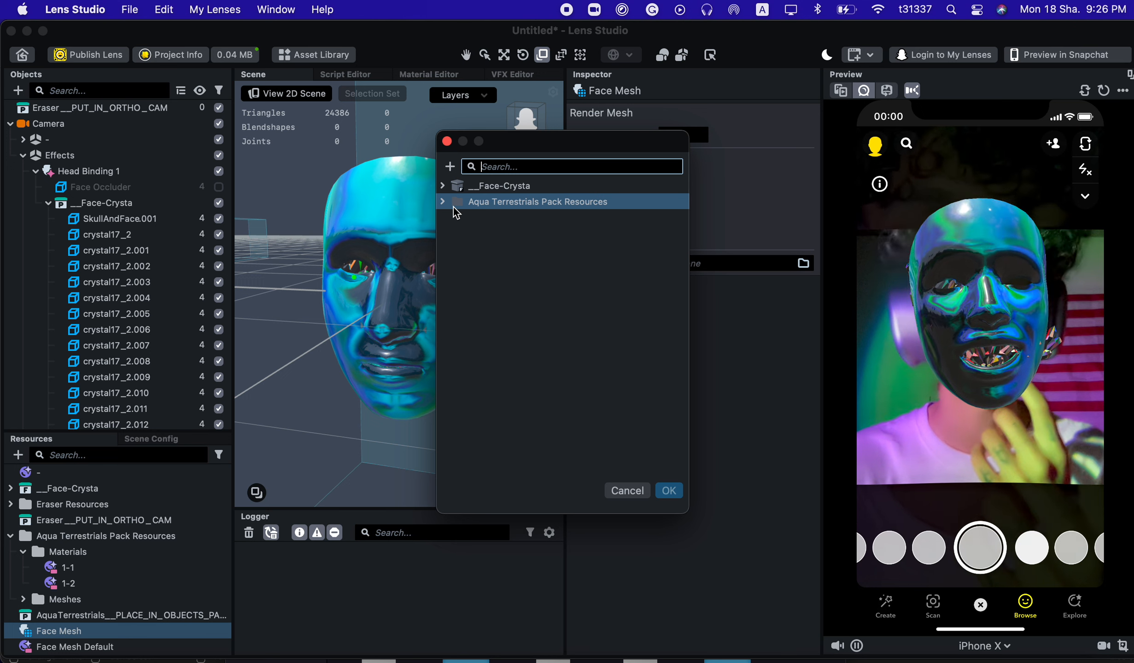
left_click(443, 185)
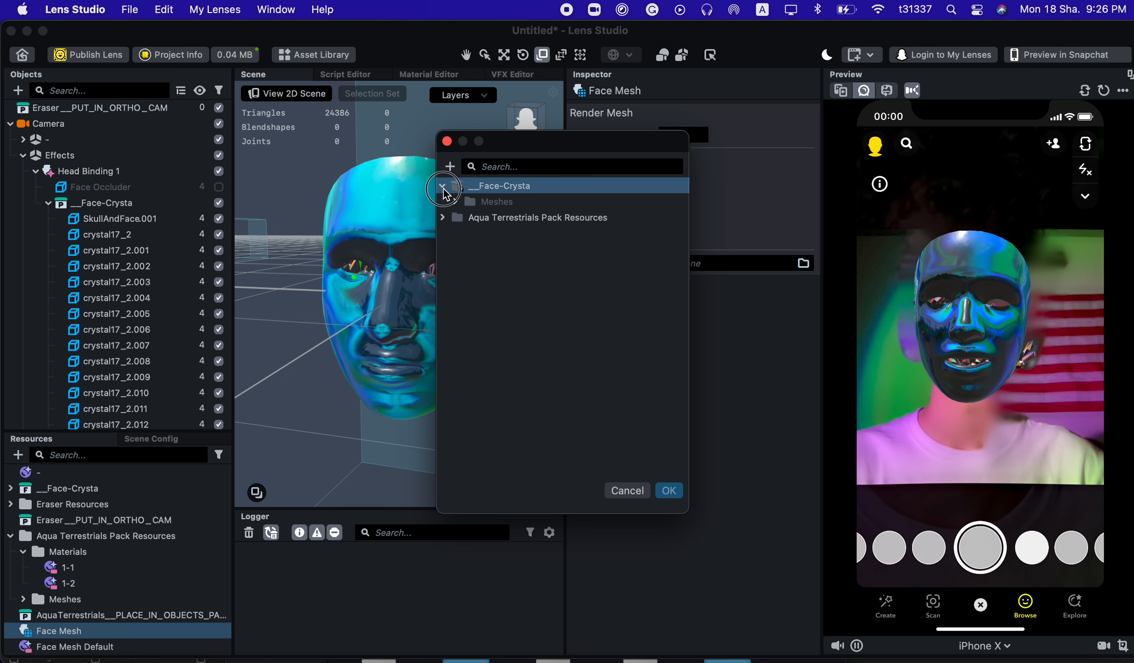
left_click(456, 203)
left_click(530, 223)
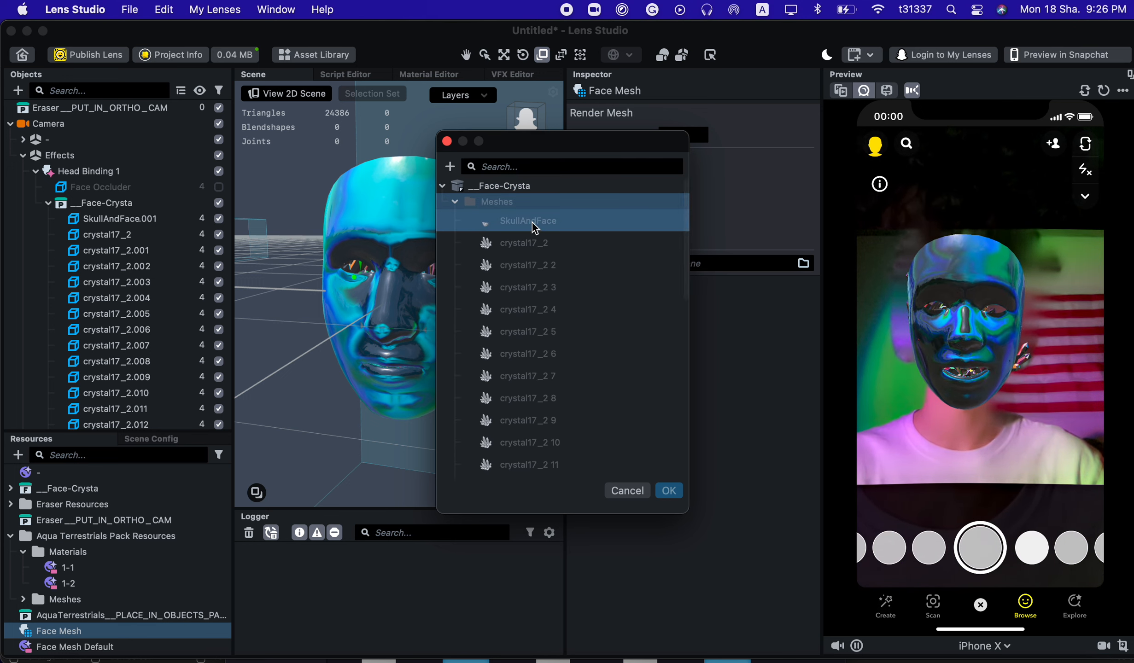
double_click(559, 226)
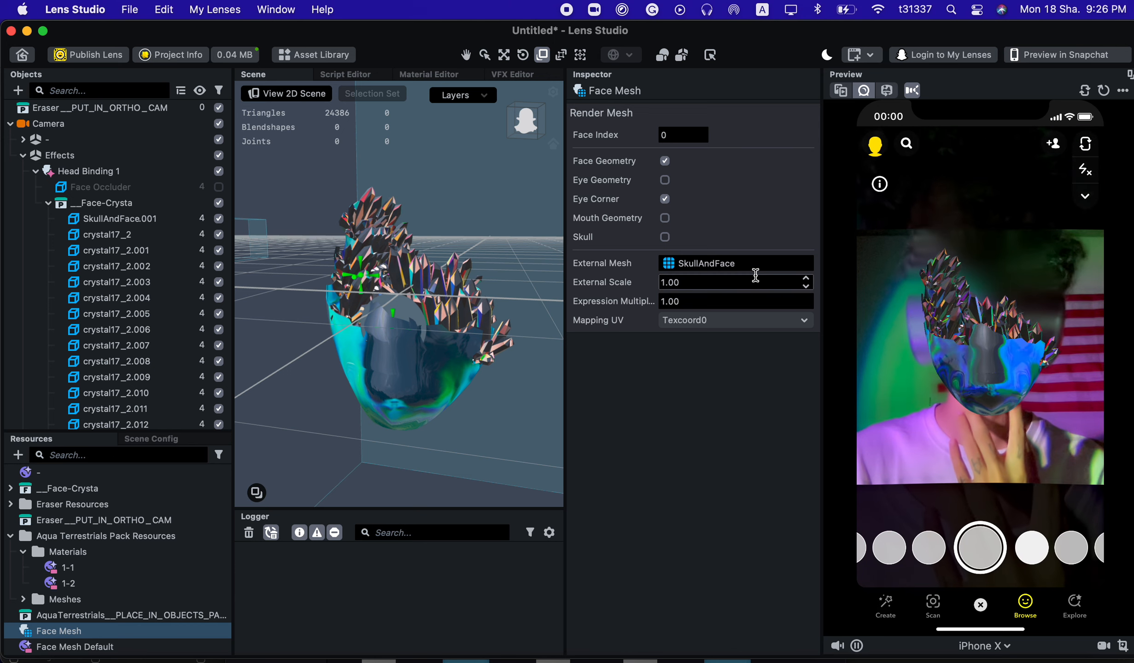
left_click(732, 320)
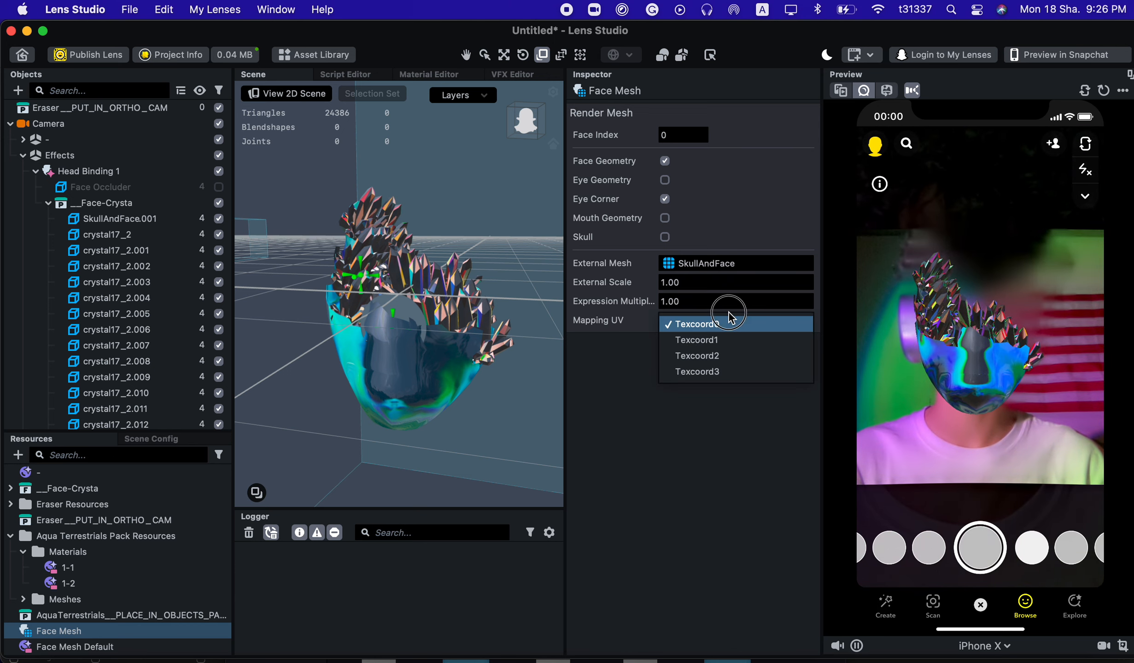
left_click(721, 322)
left_click(722, 322)
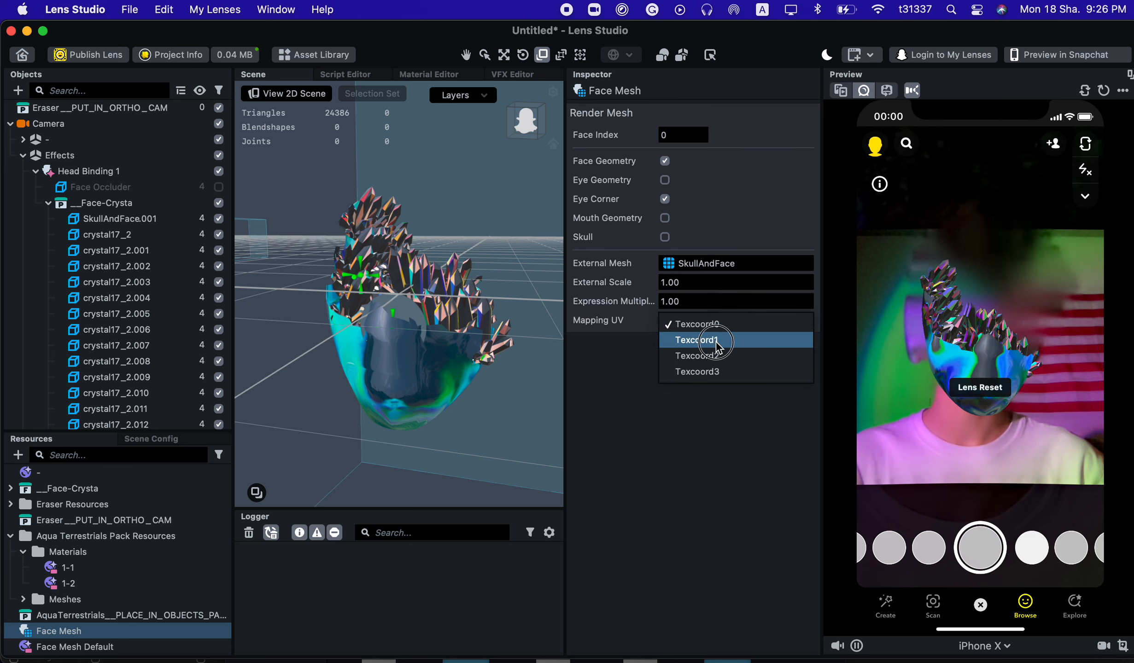
left_click(712, 324)
left_click(710, 322)
left_click(710, 355)
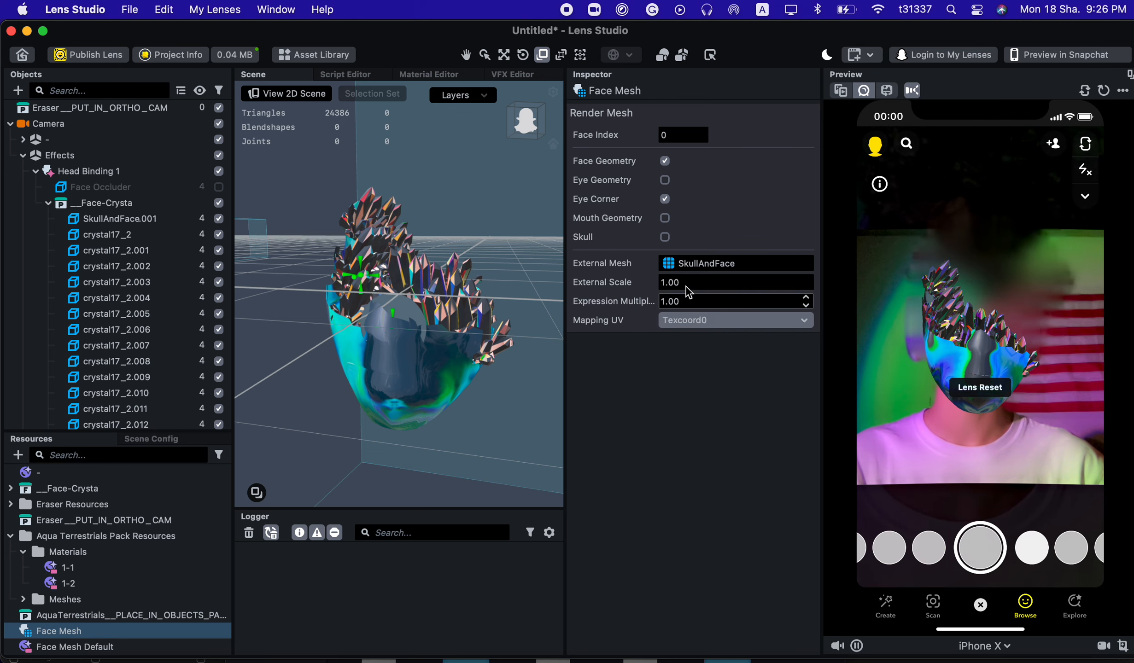
Enable Skull geometry for the Face Mesh resource and collapse the __Face-Crysta group
left_click(666, 237)
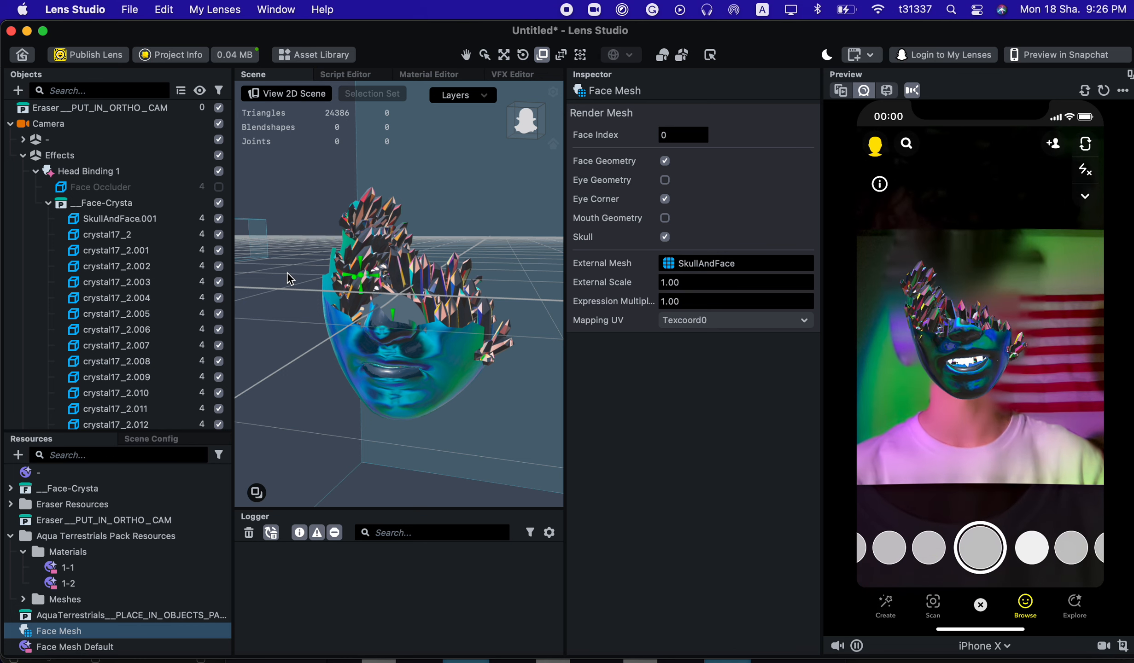
left_click(48, 202)
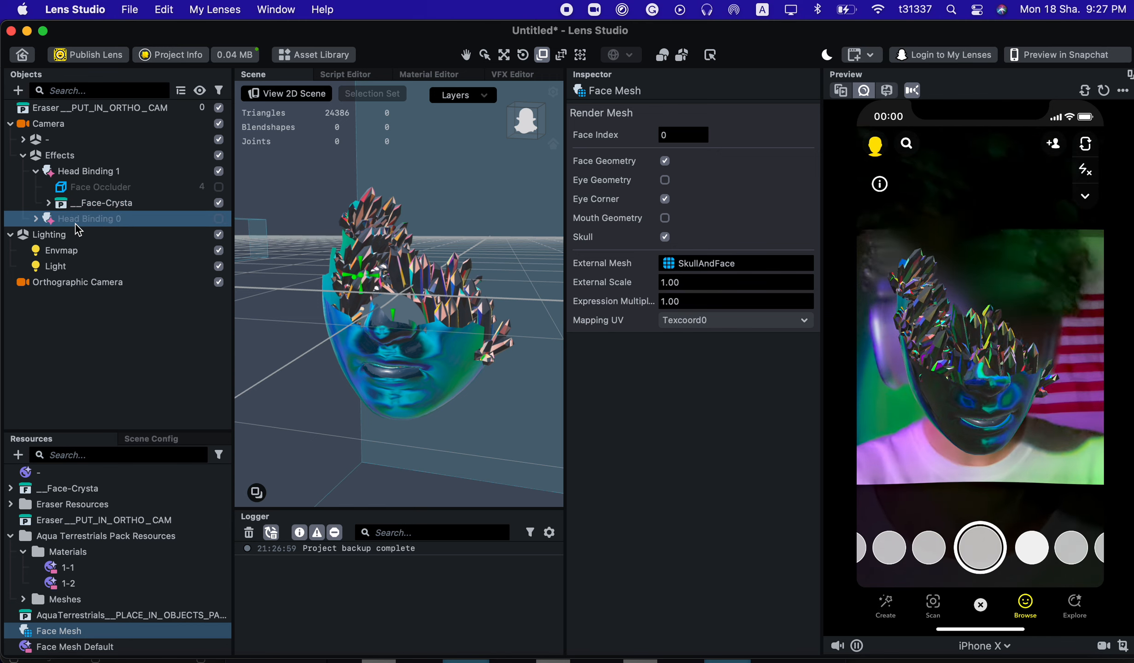
Find the Bloom Post Effect in the Asset Library and import it into the project
left_click(310, 55)
left_click(279, 86)
type("bloo")
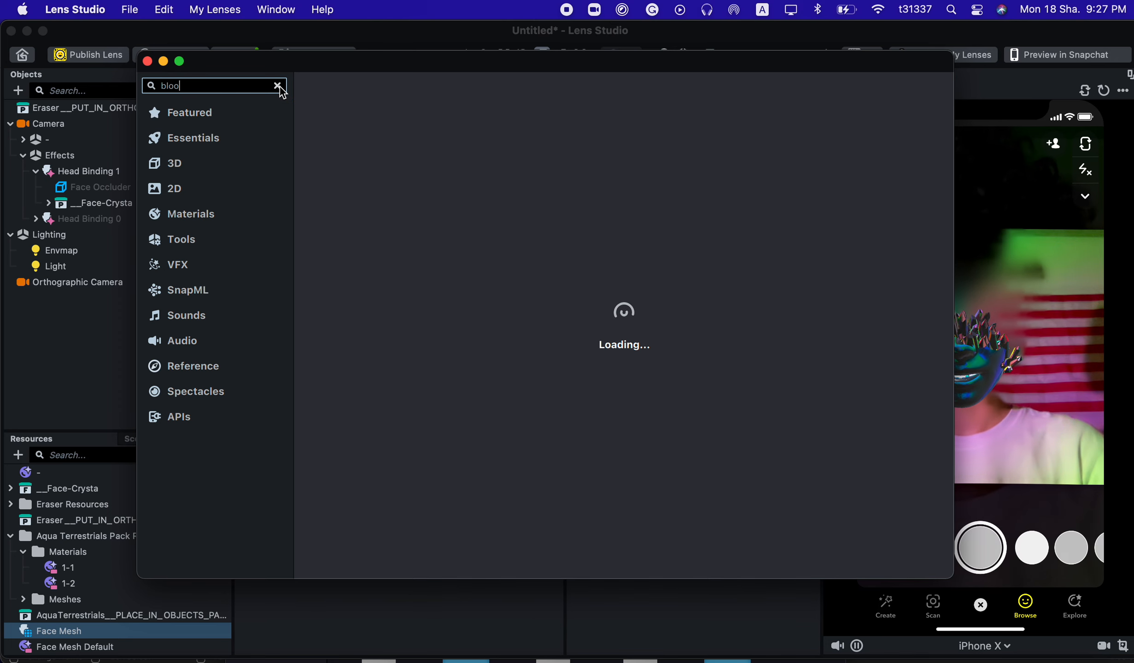
type(",")
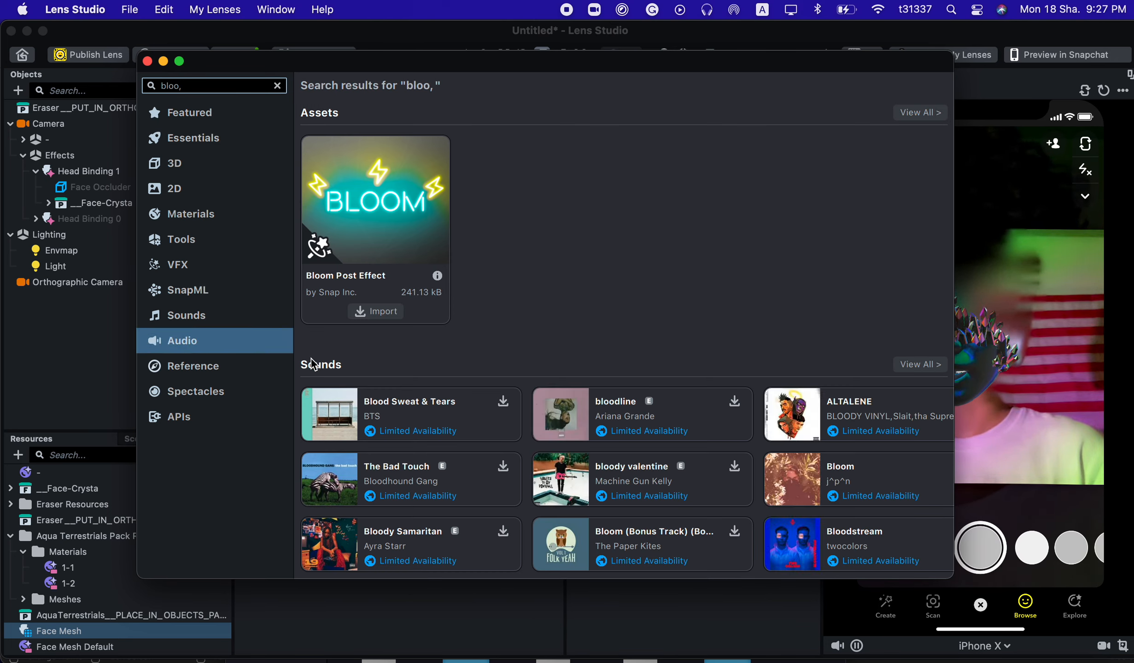
left_click(377, 312)
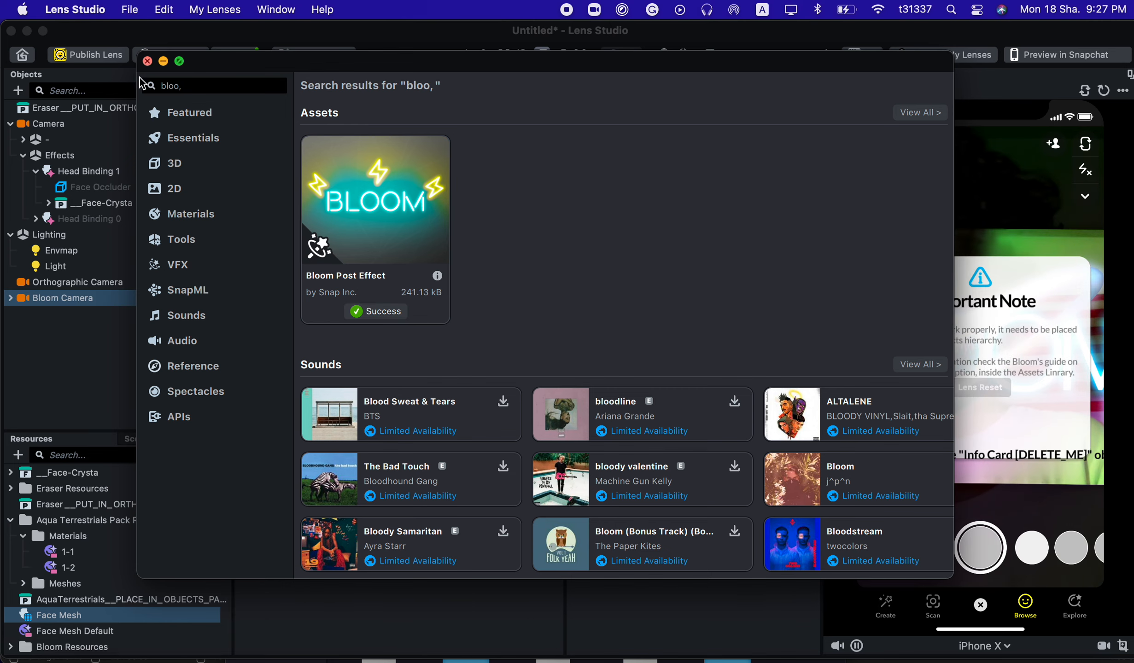
left_click(148, 60)
Delete the Info Card and Example Content [DELETE_ME] objects from under Bloom Camera
left_click(10, 298)
left_click(82, 346)
key("Delete")
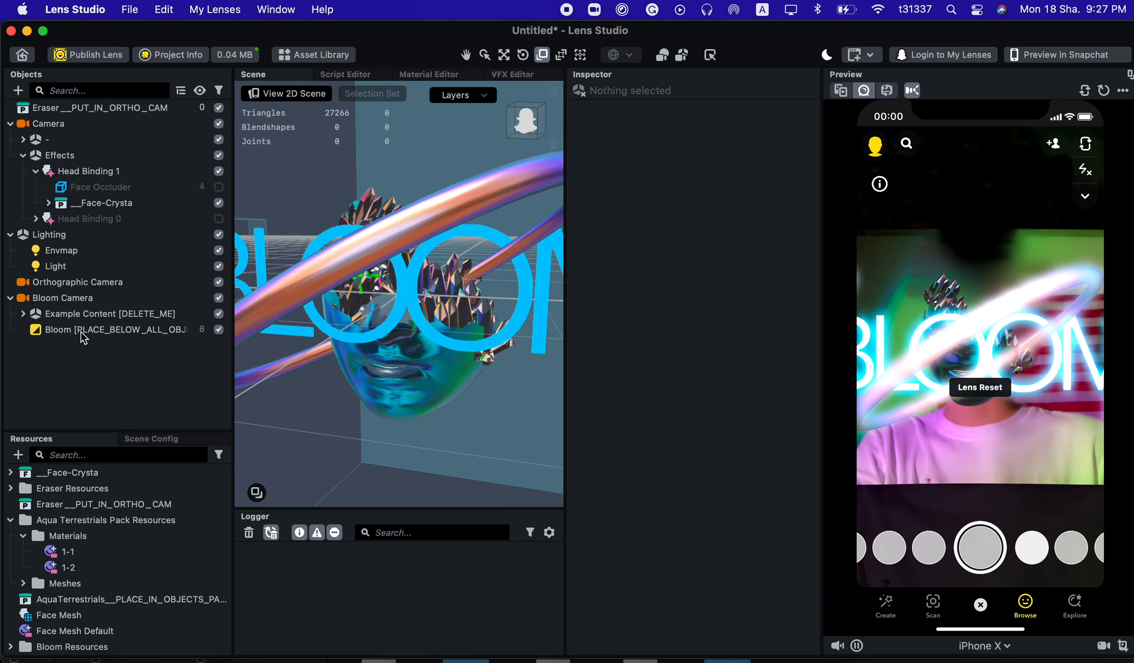
left_click(99, 315)
key("Delete")
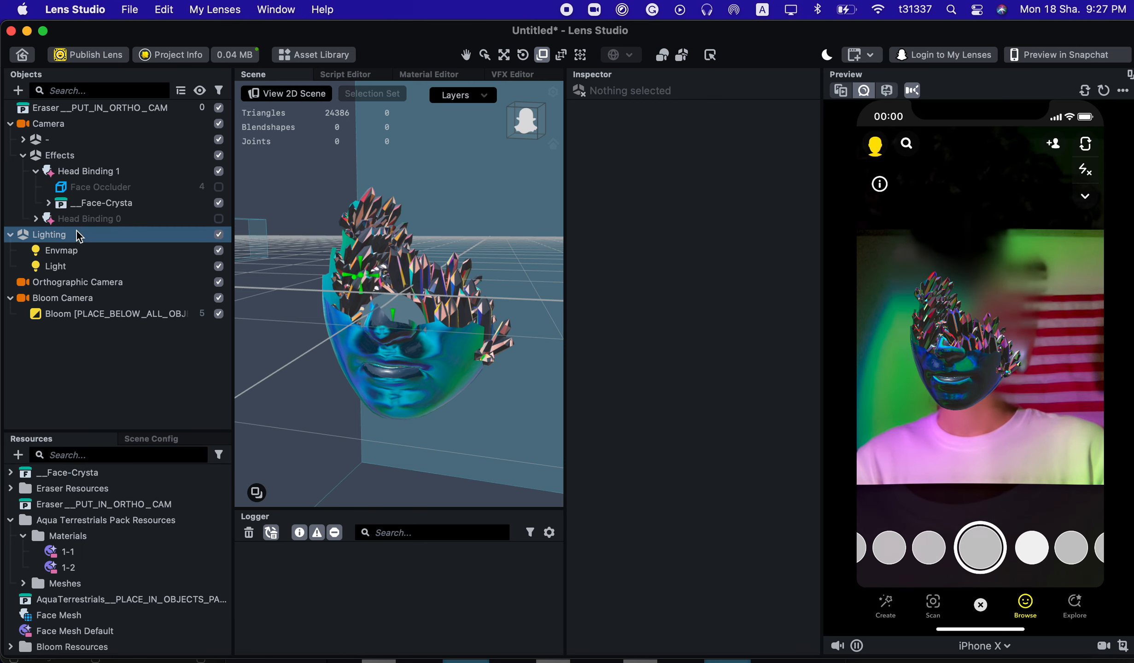
Add an empty scene object at the root of the object hierarchy
left_click(48, 203)
left_click(49, 202)
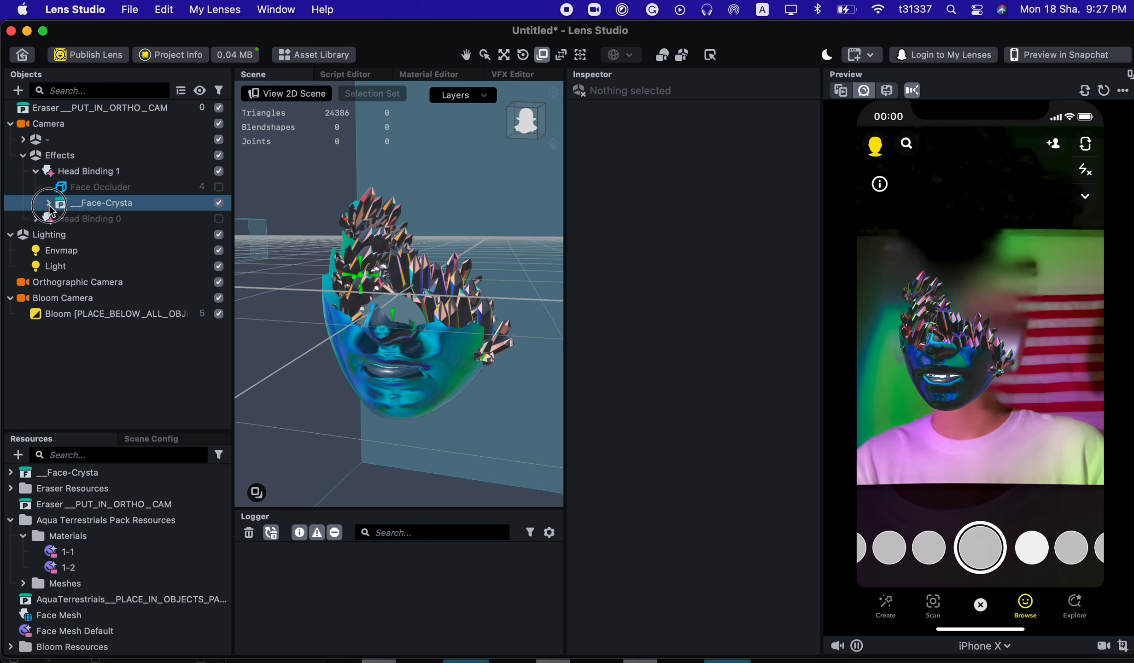
left_click(49, 204)
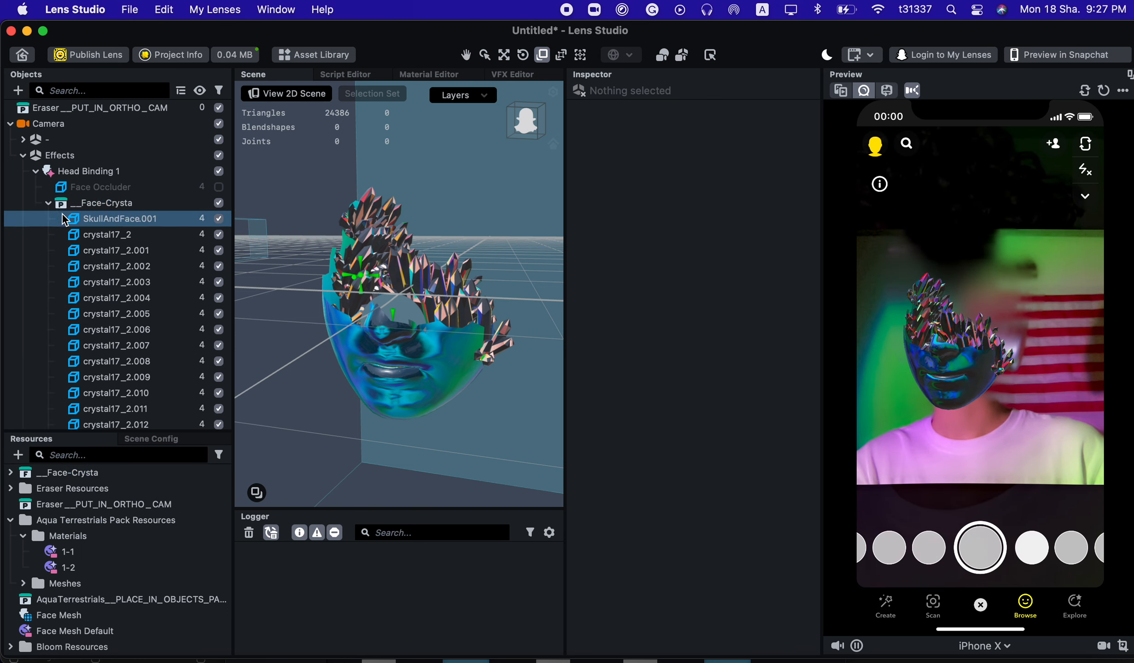
left_click(49, 203)
left_click(18, 90)
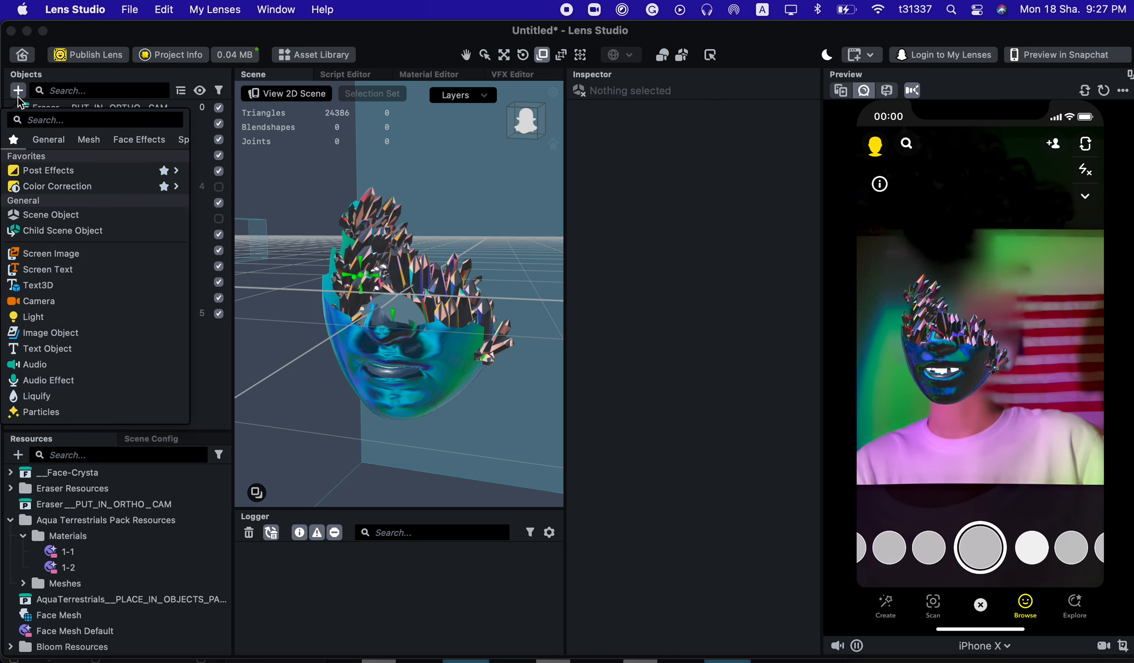
type("sc")
left_click(50, 149)
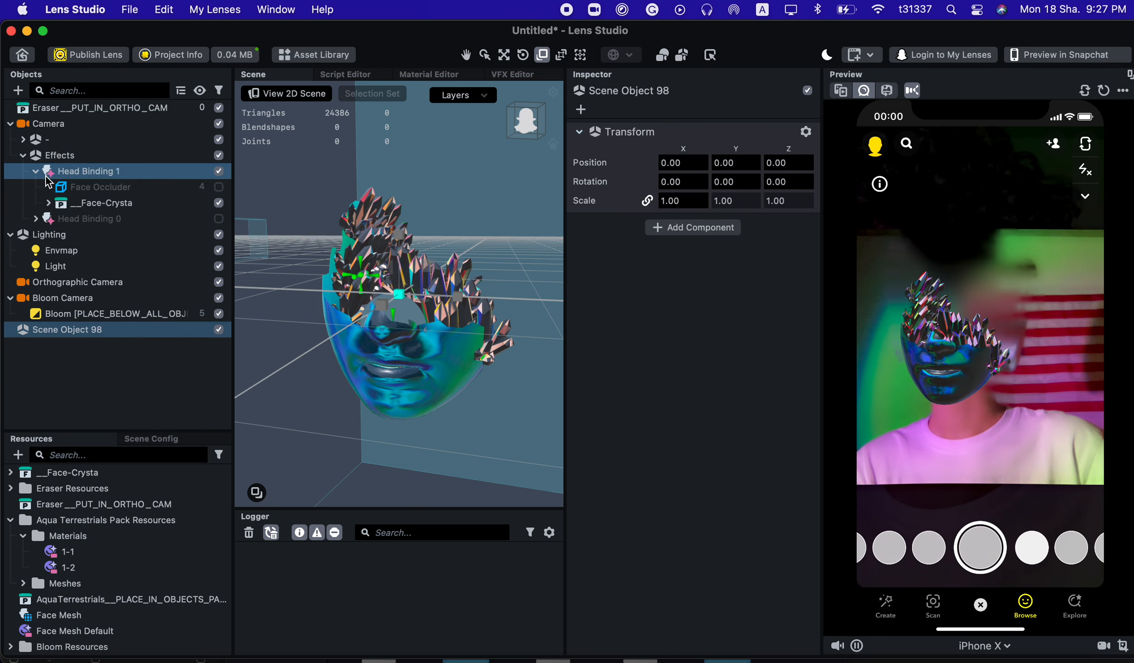
Duplicate all the crystal meshes in __Face-Crysta, from crystal17_2 through crystal17_2.029
left_click(49, 203)
left_click(106, 235)
scroll(103, 269, "down", 10)
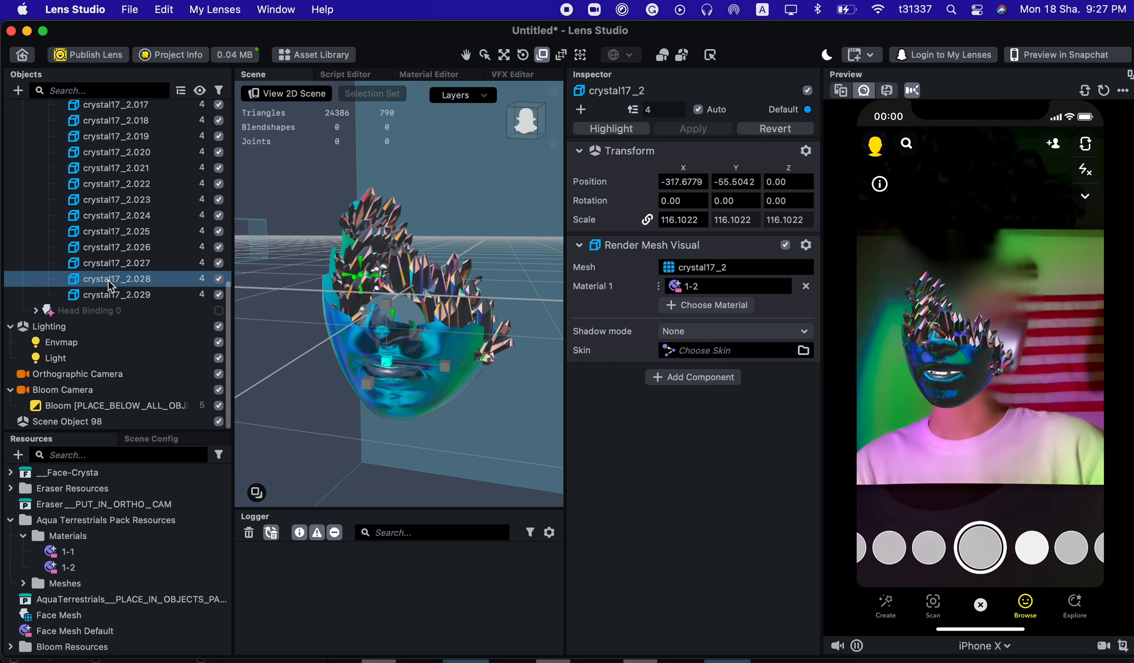
left_click(115, 295, "shift")
right_click(134, 260)
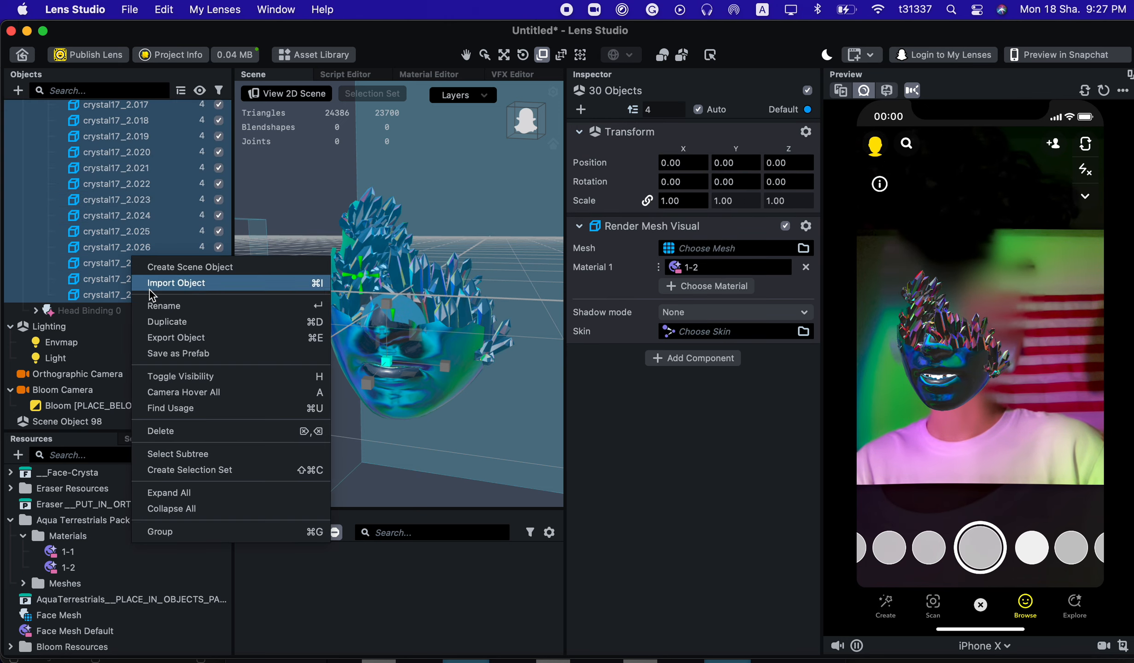
left_click(161, 322)
Assign the duplicated crystals to the Bloom layer
scroll(152, 341, "down", 10)
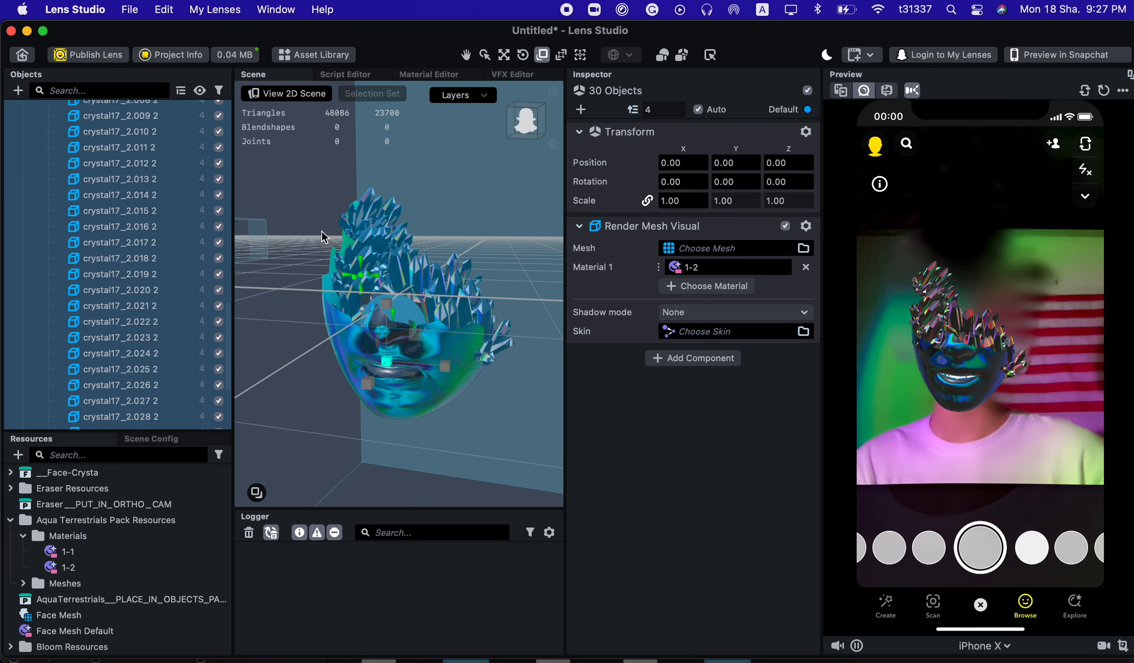
scroll(4, 238, "up", 5)
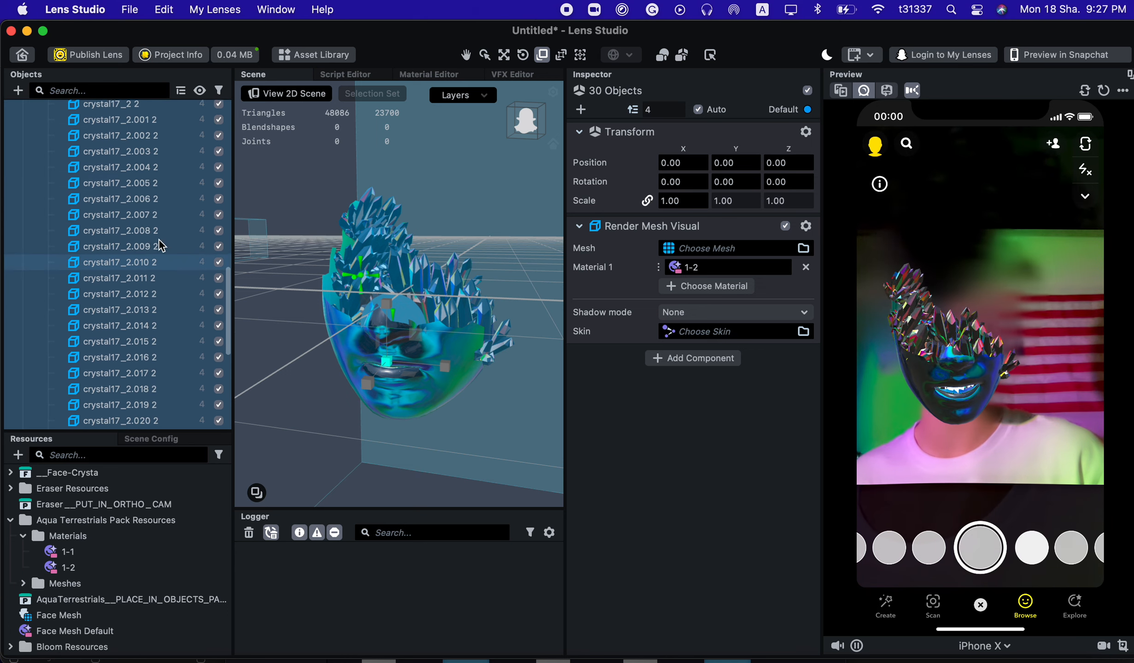
left_click(796, 111)
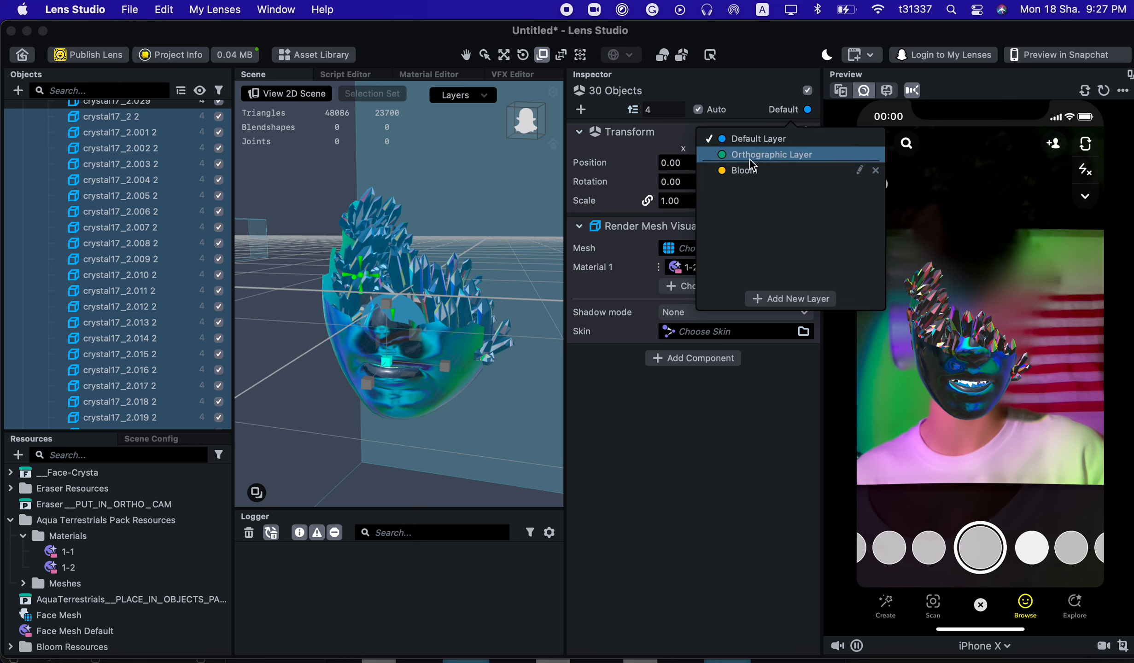
left_click(751, 172)
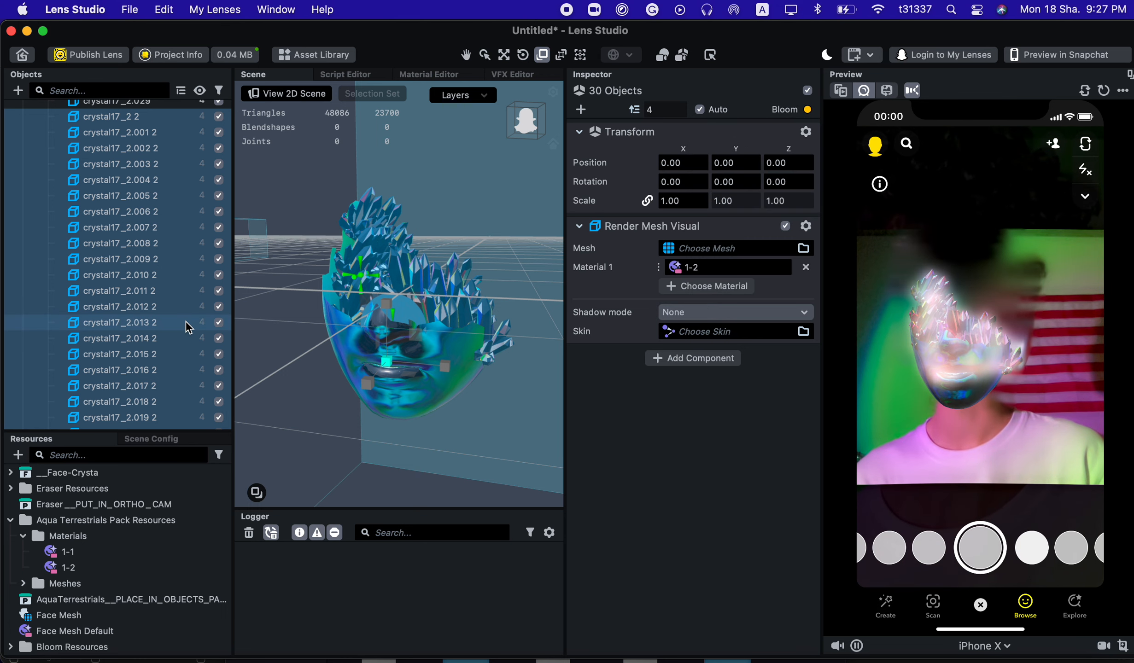
Delete the empty Scene Object 98 and the disabled Head Binding 0
scroll(184, 325, "down", 8)
left_click(113, 312)
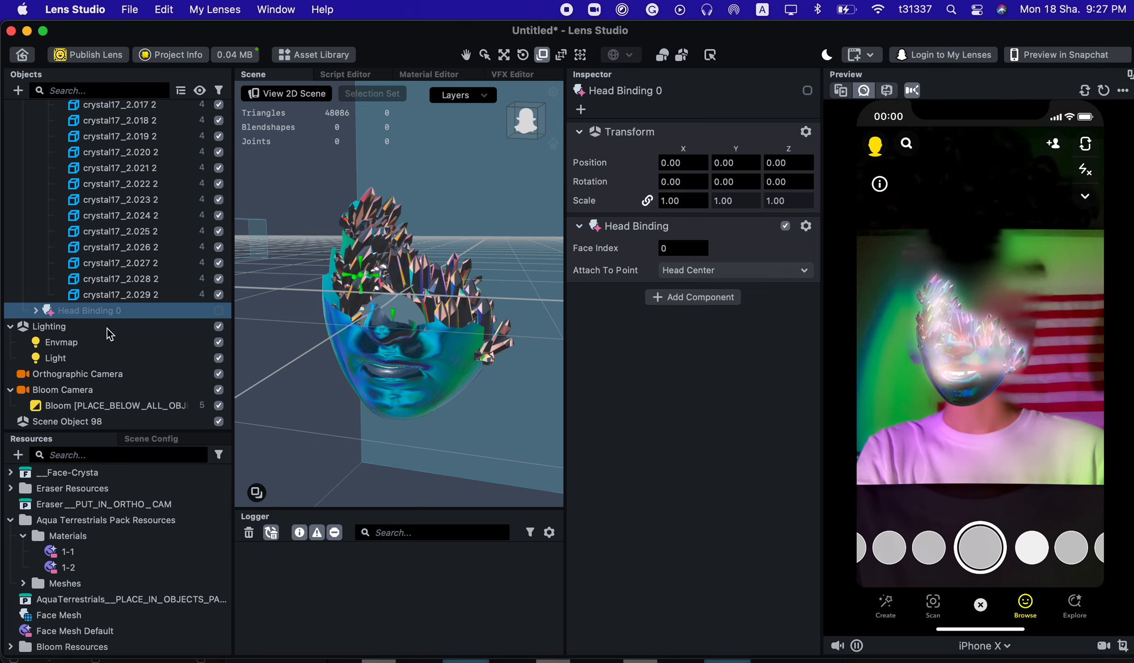
left_click(107, 419)
key("Delete")
left_click(99, 323)
key("Delete")
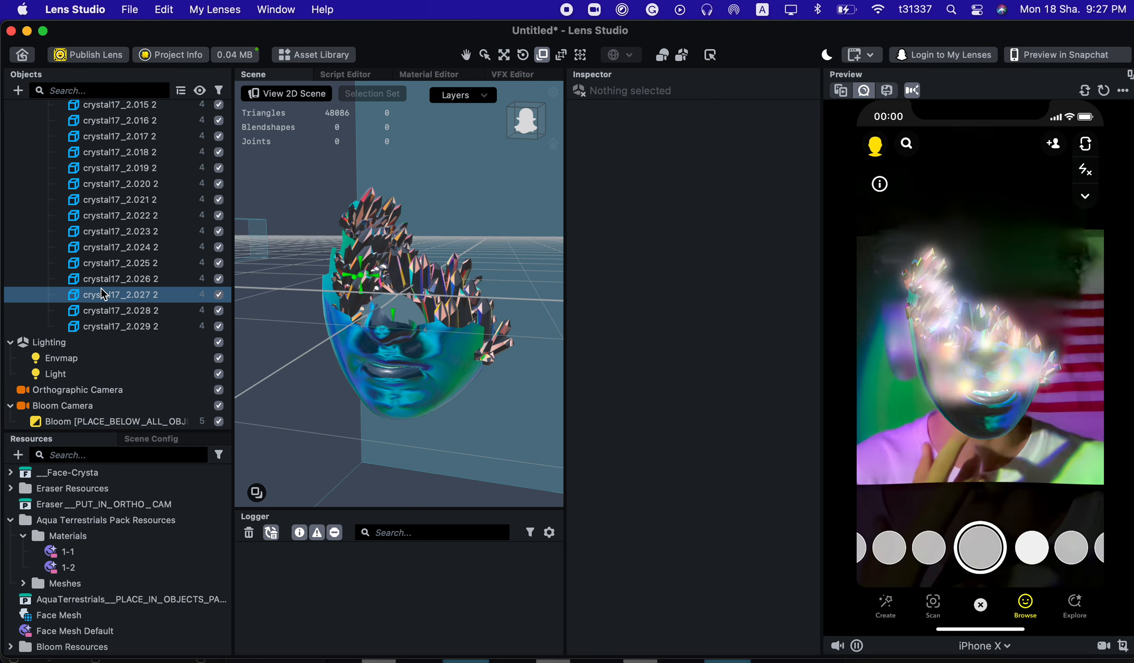
Try hiding the last crystal copies one by one, from crystal17_2.029 2 up to crystal17_2.024 2
scroll(106, 263, "down", 5)
scroll(110, 297, "down", 8)
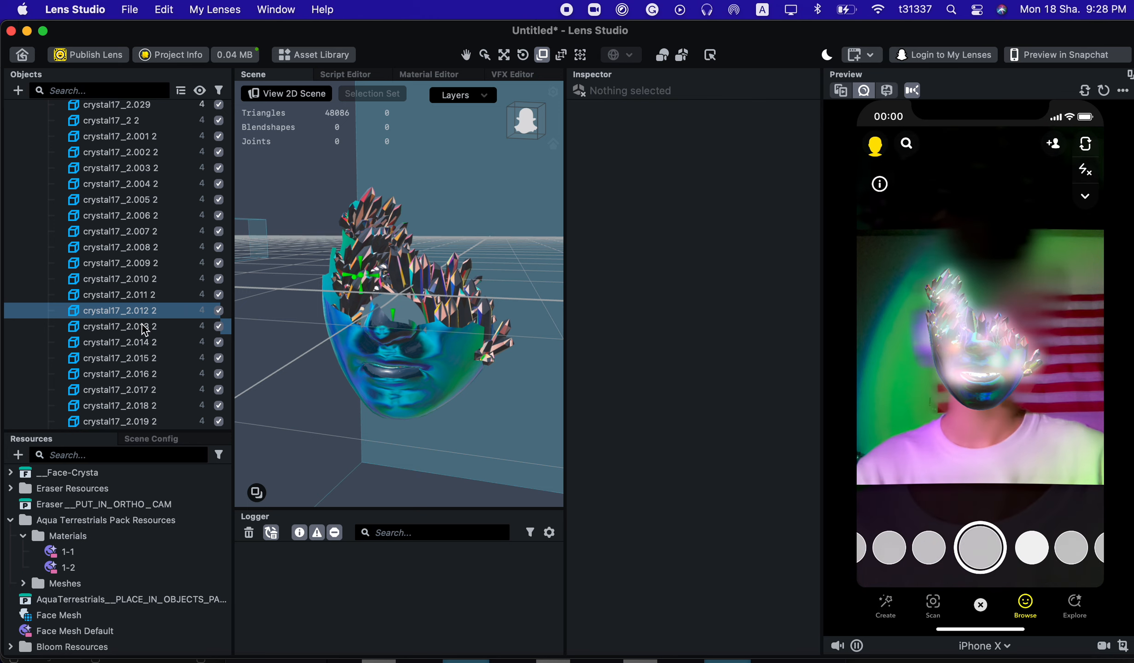
scroll(142, 325, "down", 8)
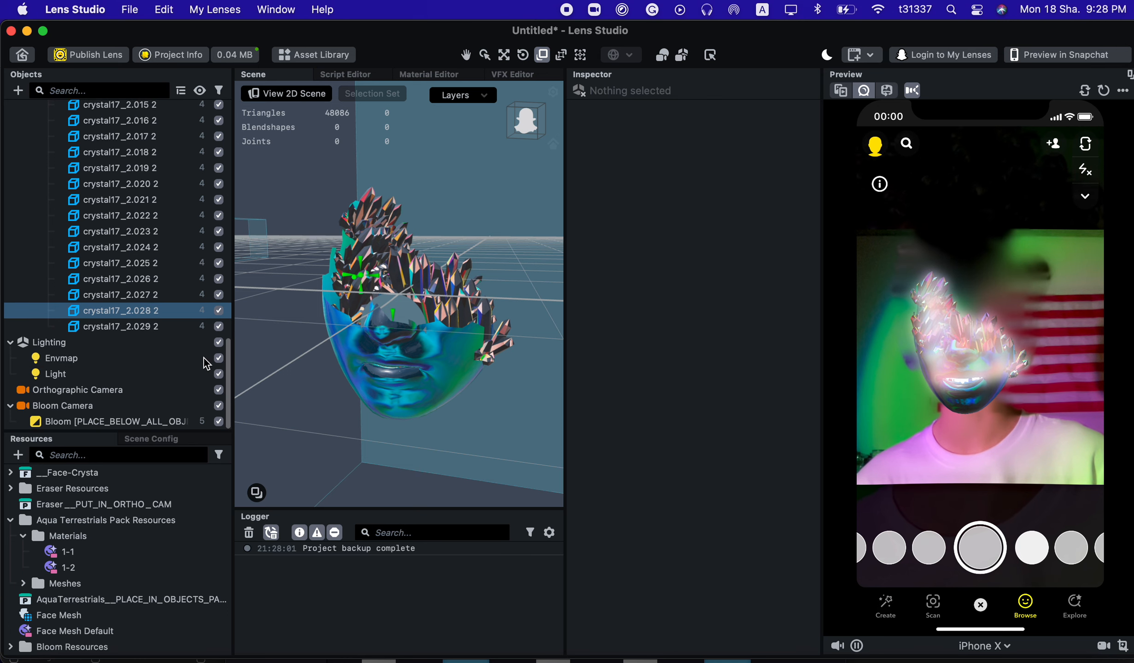
left_click(220, 327)
left_click(219, 312)
left_click(218, 295)
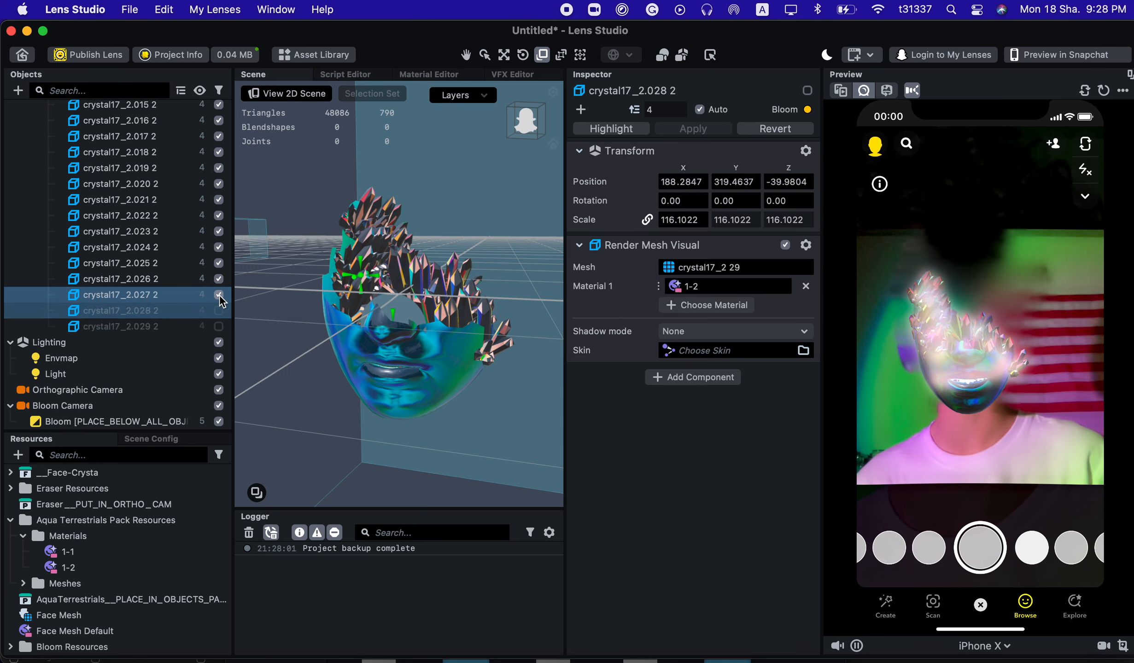
left_click(219, 278)
left_click(219, 262)
left_click(219, 247)
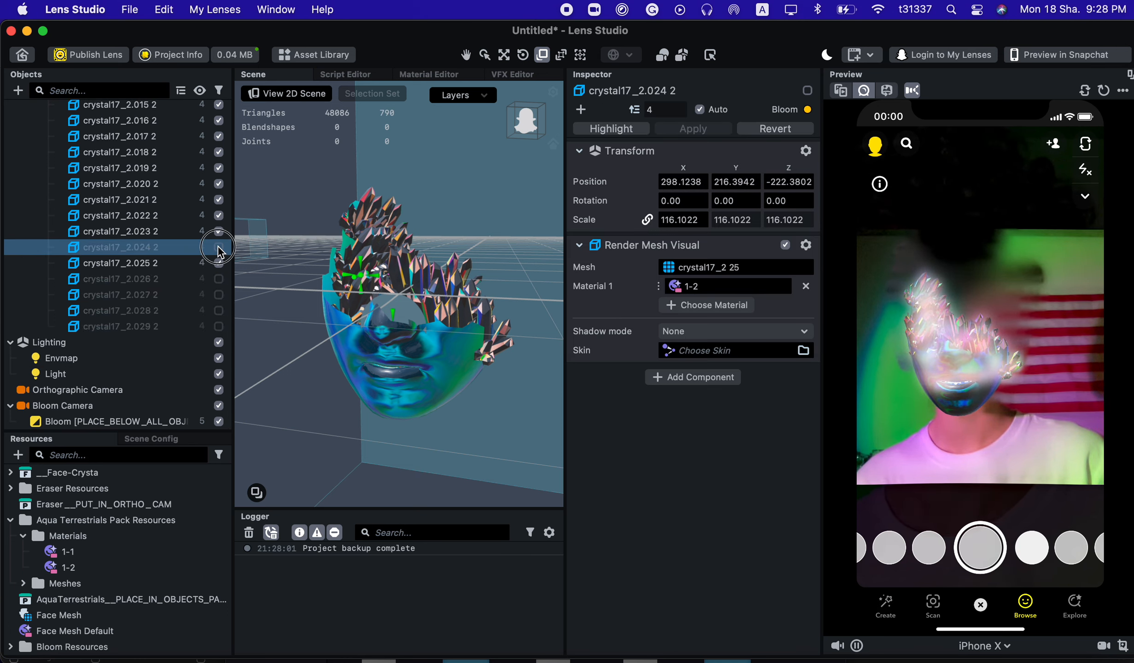
Turn the visibility of the hidden crystal copies up to crystal17_2.029 2 back on
left_click(219, 279)
left_click(219, 262)
left_click(218, 247)
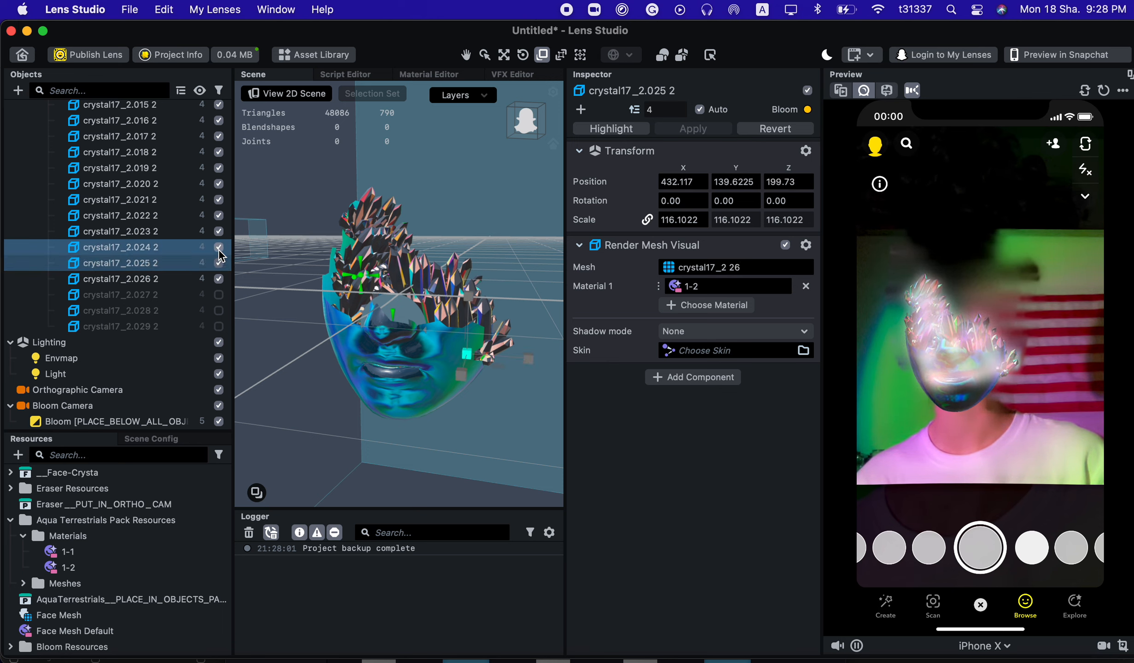
left_click(219, 295)
left_click(219, 310)
left_click(219, 326)
Hide SkullAndFace.001 and select the crystal cluster crystal17_2.029 in the 3D scene
scroll(125, 203, "up", 10)
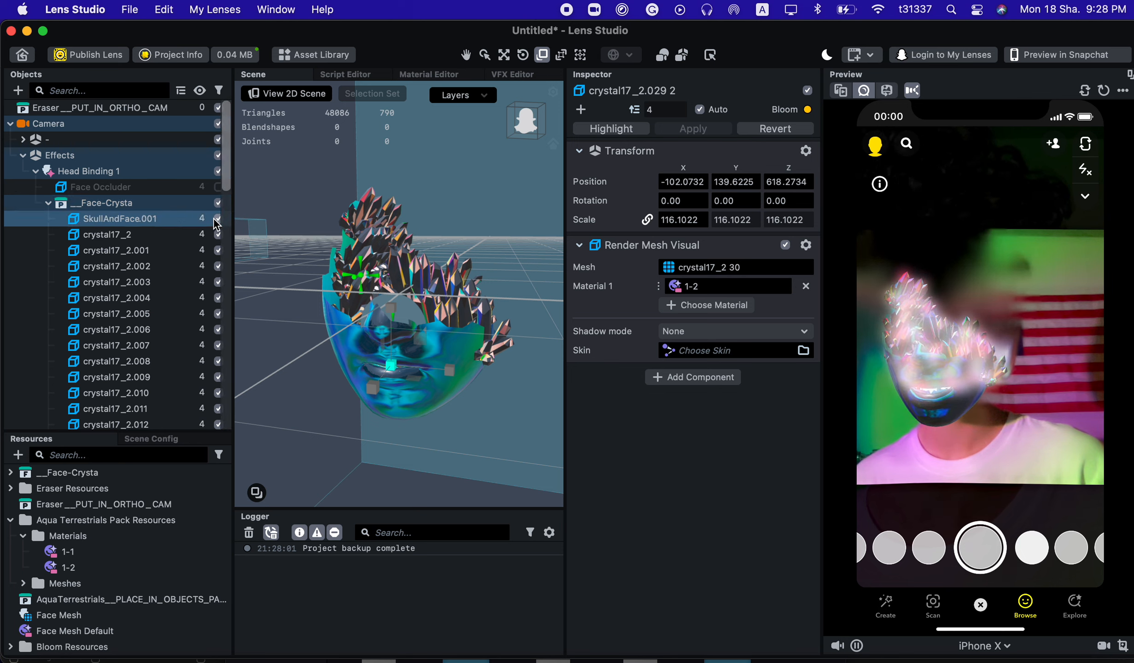
left_click(218, 219)
left_click_drag(396, 294, 424, 299, "alt")
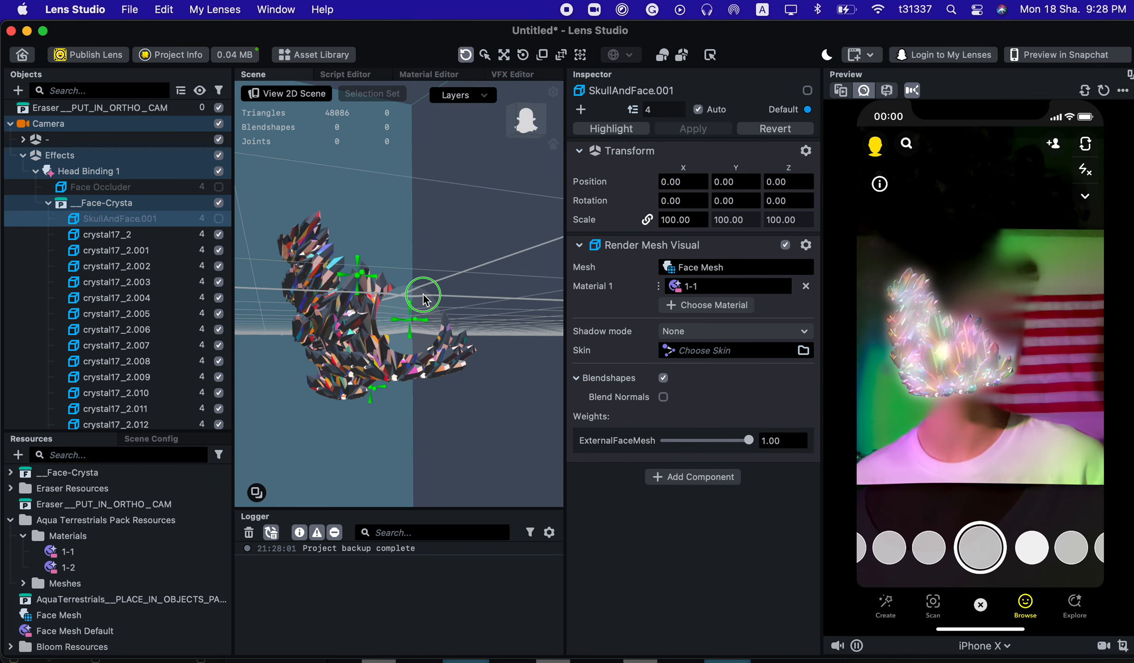
left_click(373, 374)
Hide the Bloom-layer crystal copies crystal17_2.019 2, .020 2, .021 2 and .022 2
scroll(184, 369, "down", 5)
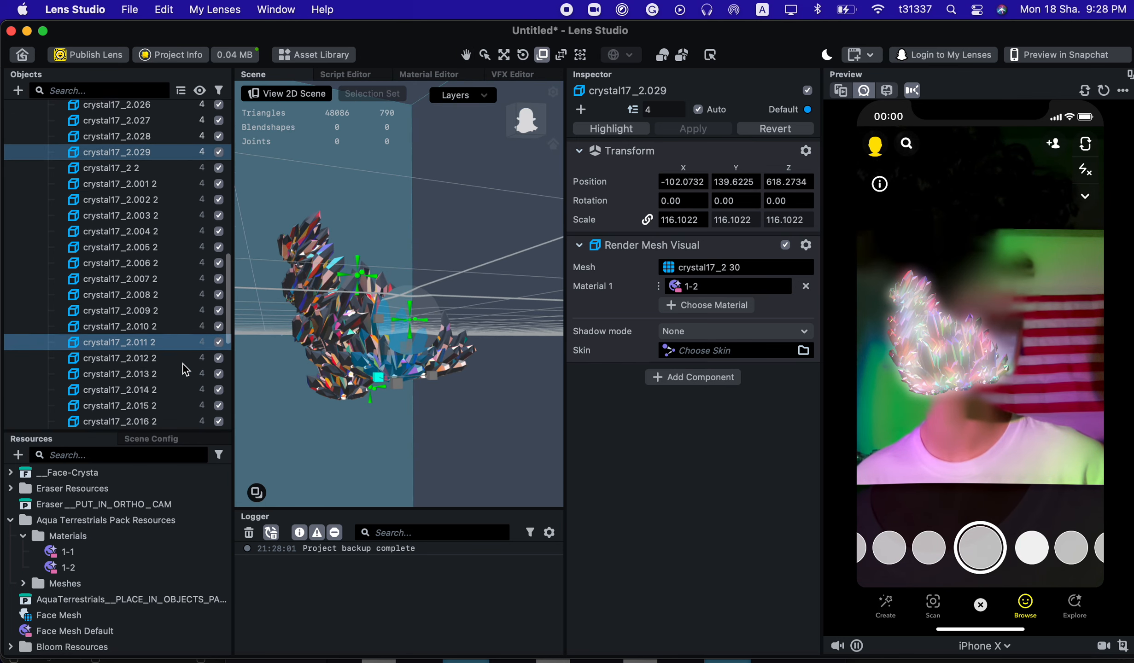
scroll(185, 368, "down", 5)
left_click(219, 168)
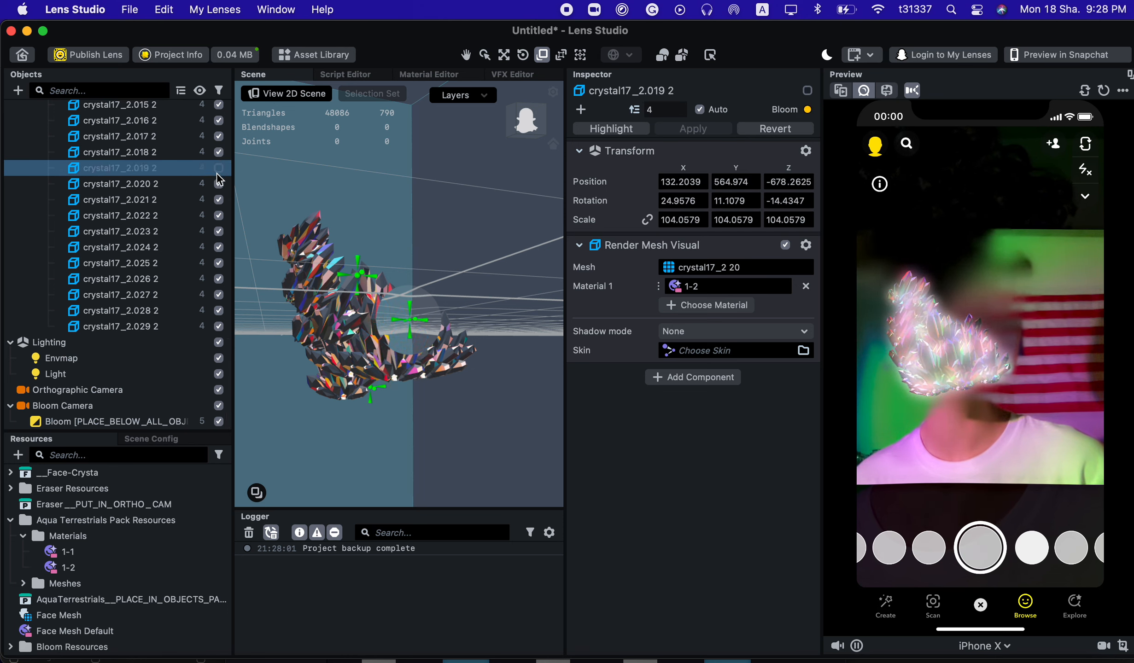
left_click(219, 183)
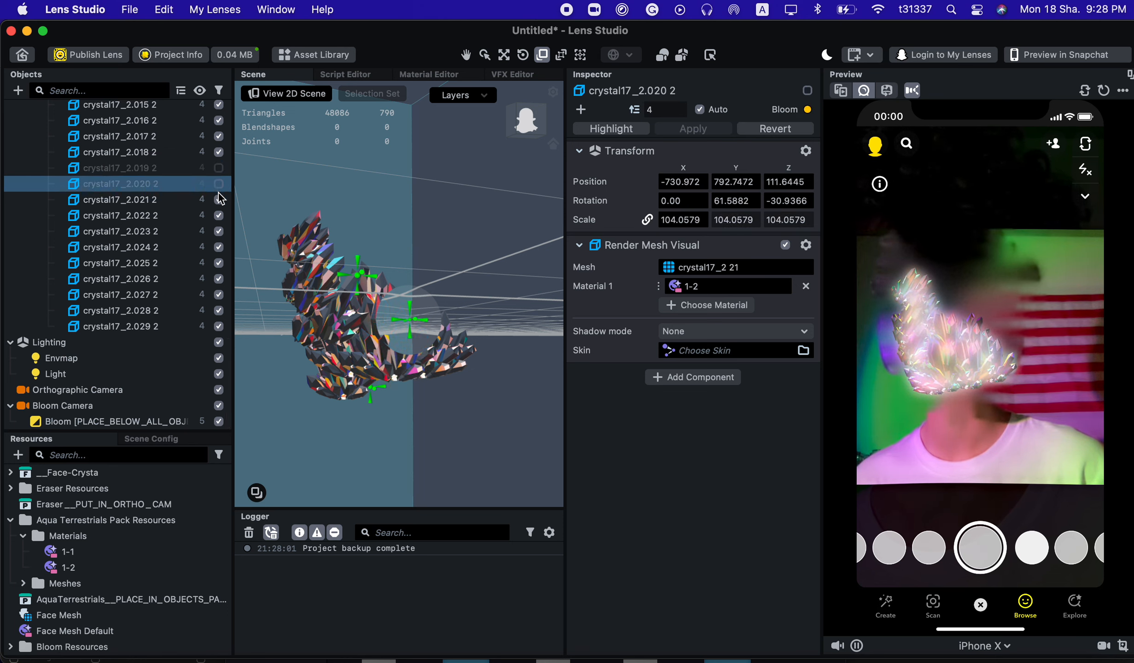
left_click(220, 200)
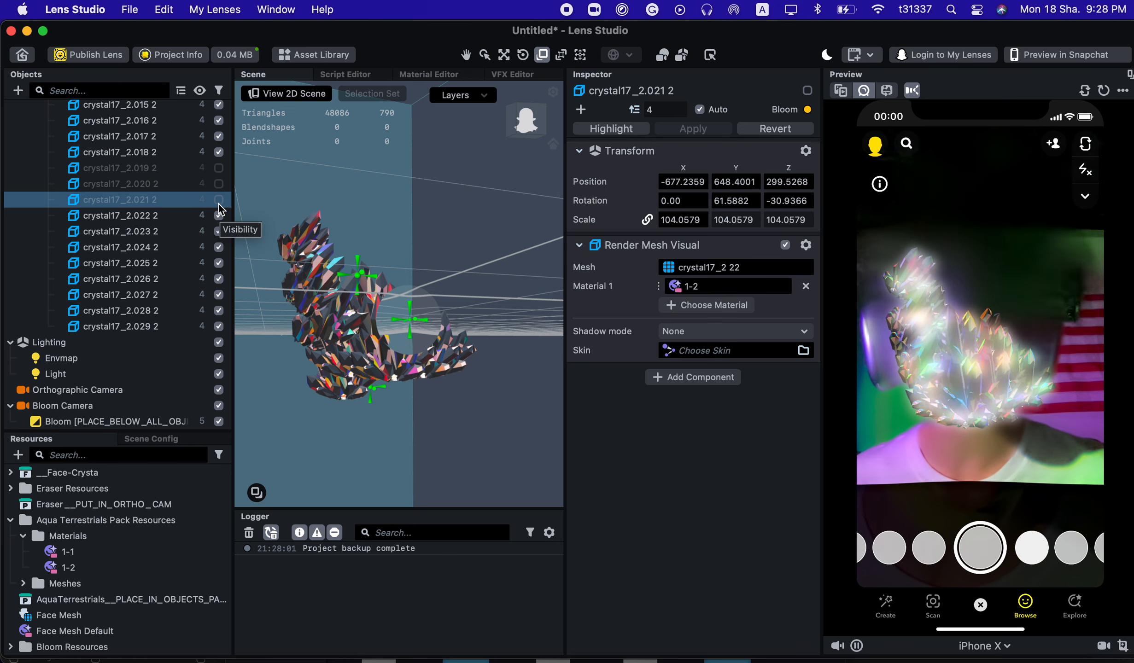
left_click(219, 215)
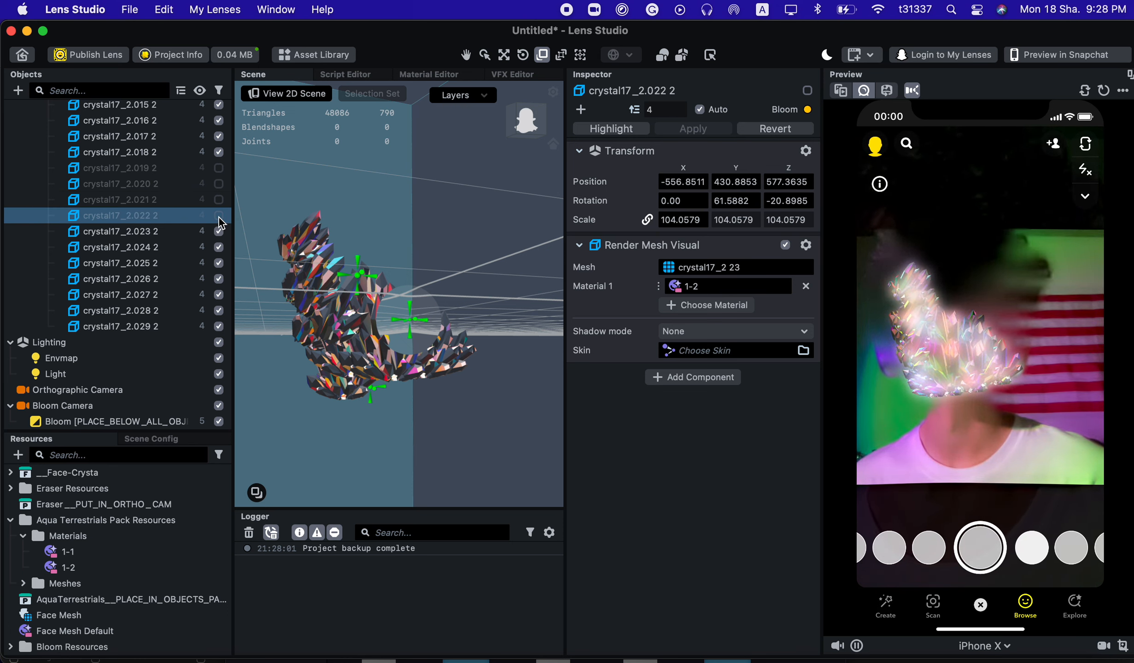
Hide crystal17_2.013, make SkullAndFace.001 visible again, and collapse the __Face-Crysta group
scroll(219, 221, "up", 10)
left_click(217, 234)
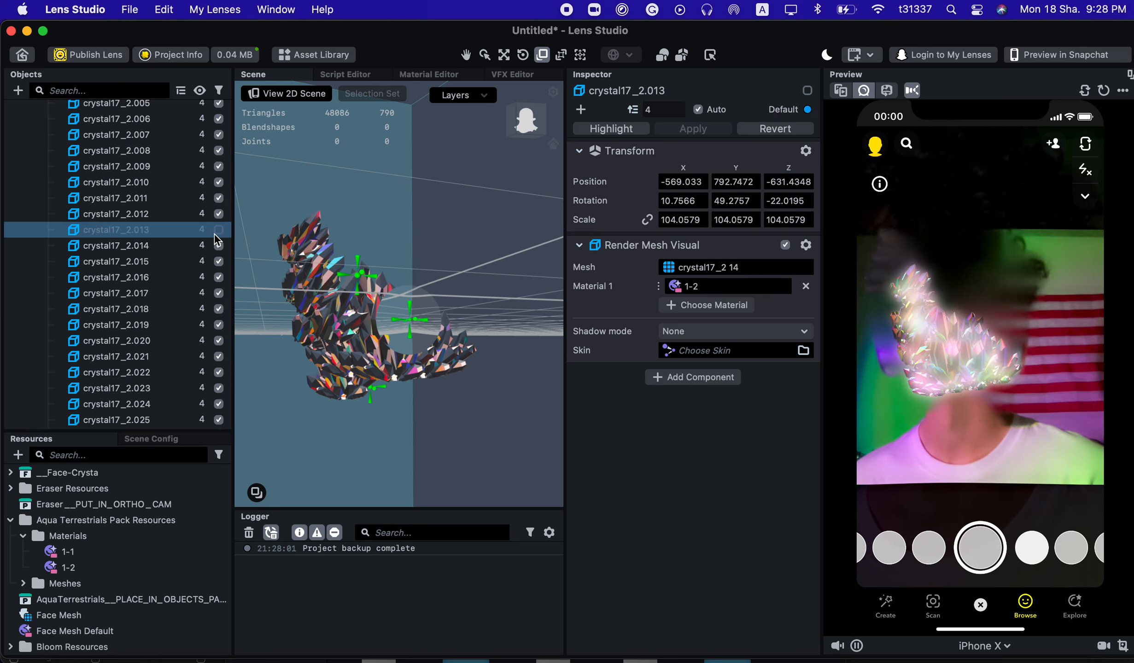
scroll(217, 240, "up", 5)
left_click(103, 218)
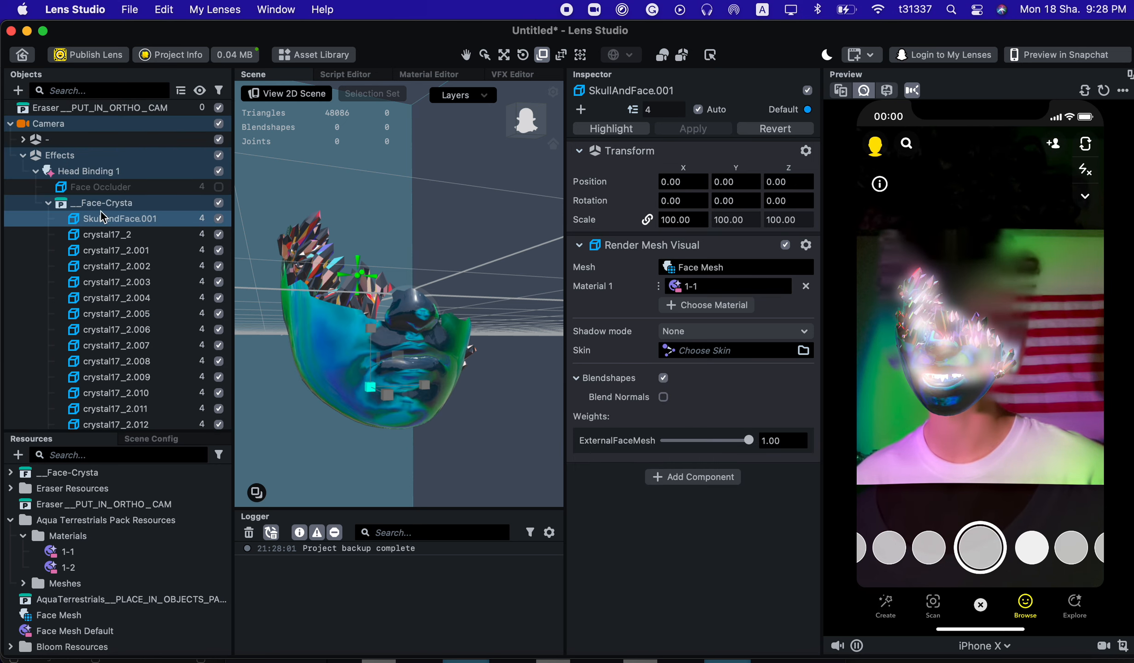
left_click(48, 203)
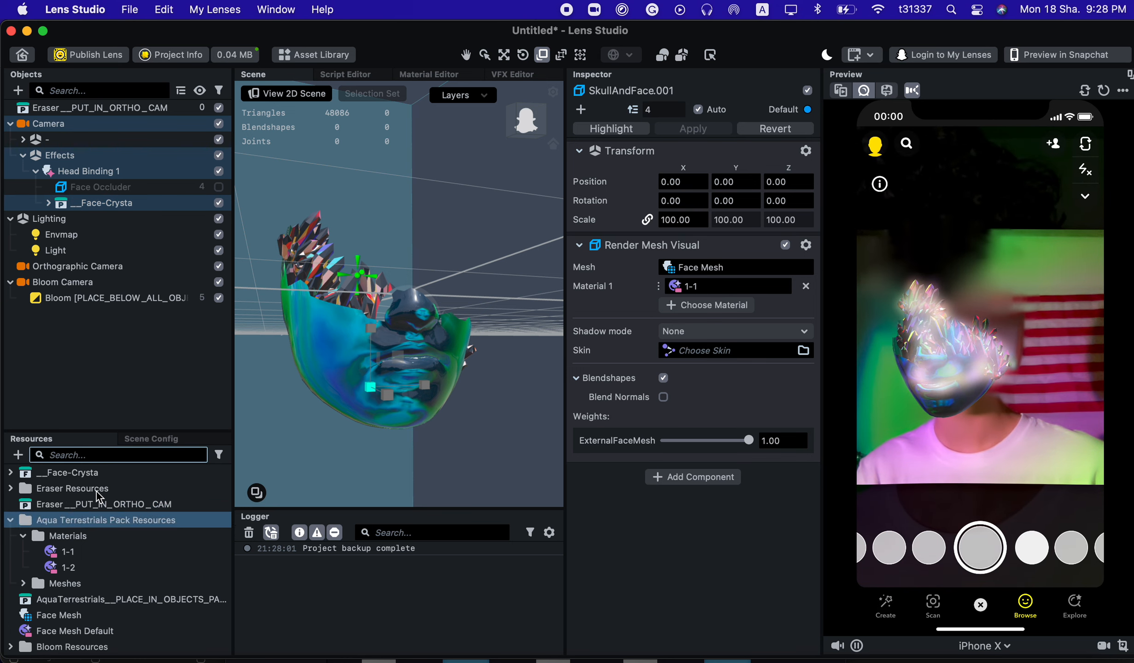
Search the resources for "bloom" and set the Brightness of the Bloom [EDIT_ME] material to 10.00
type("bloom")
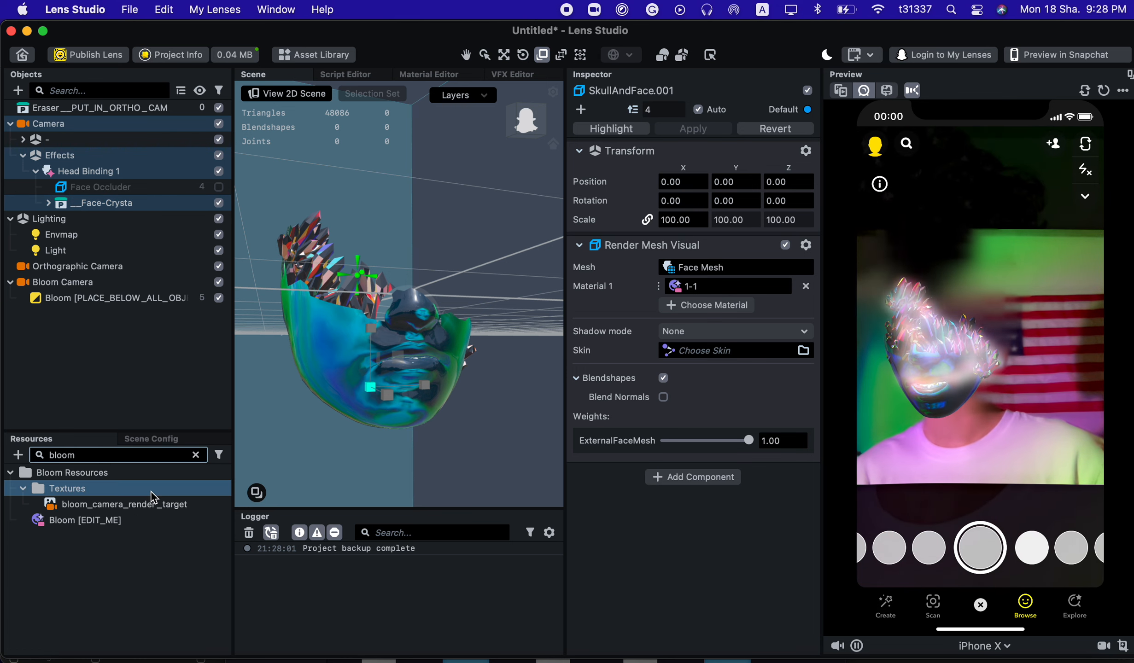
left_click(110, 521)
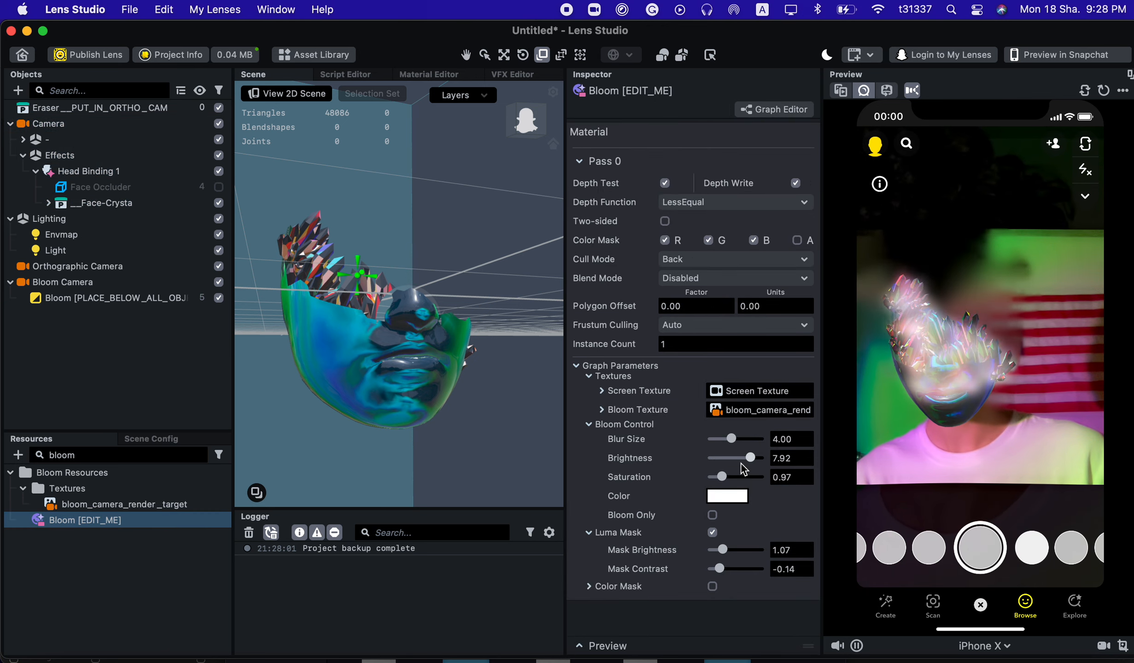
left_click_drag(760, 458, 747, 446)
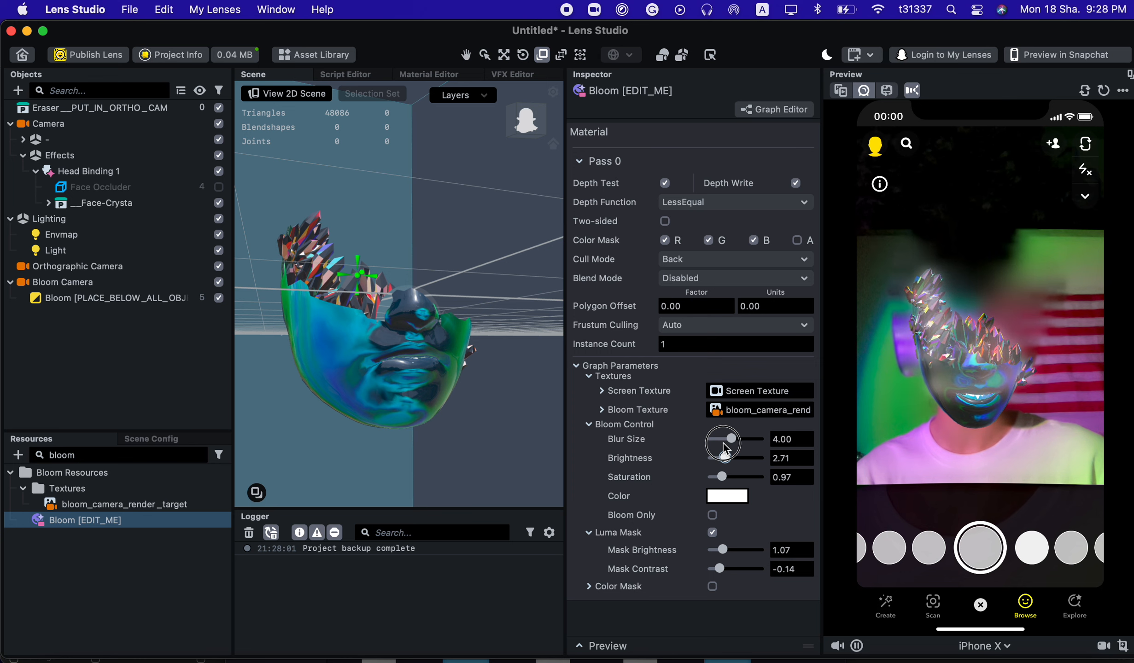
left_click_drag(738, 449, 823, 449)
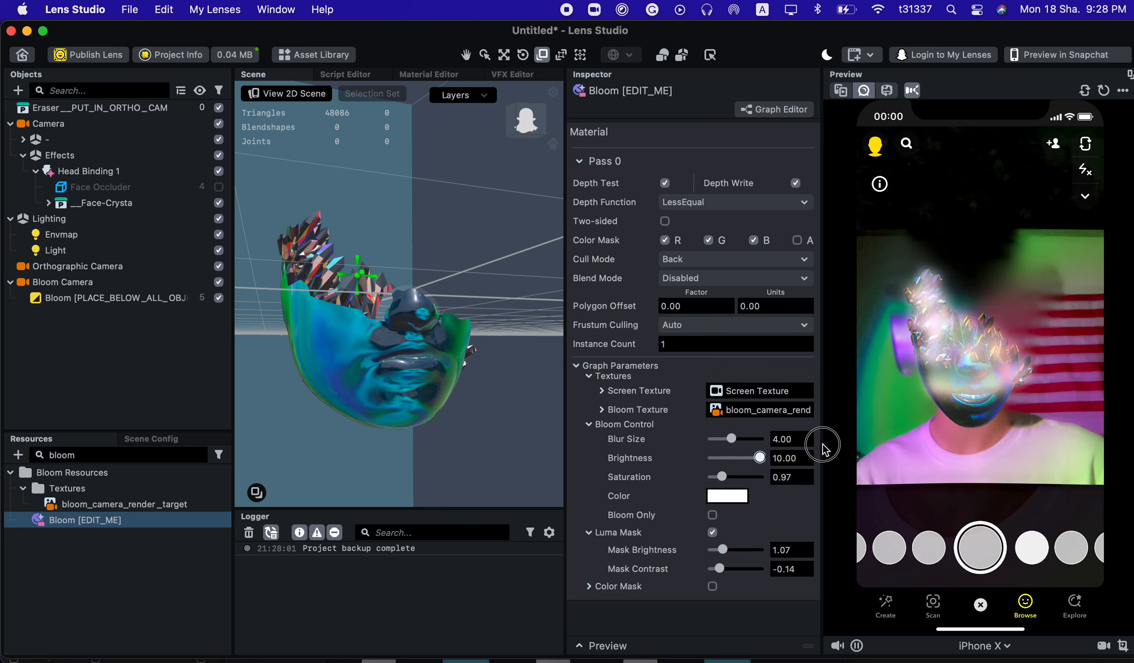
Change the Bloom Control color of the Bloom [EDIT_ME] material to a light pinkish magenta
left_click(729, 500)
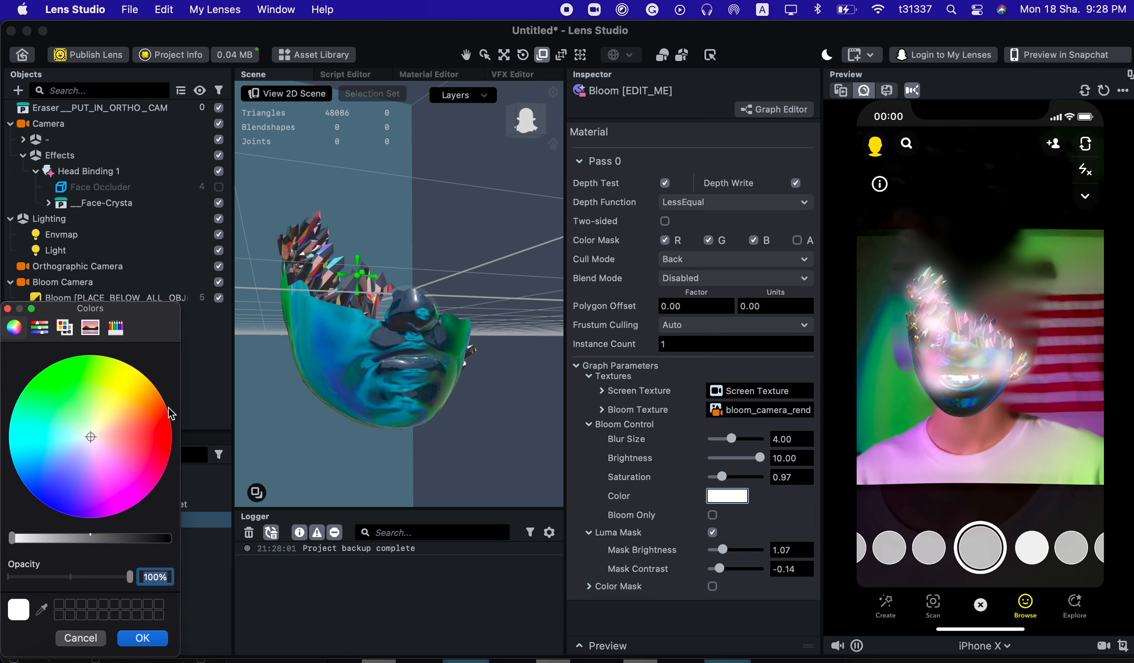
left_click(99, 470)
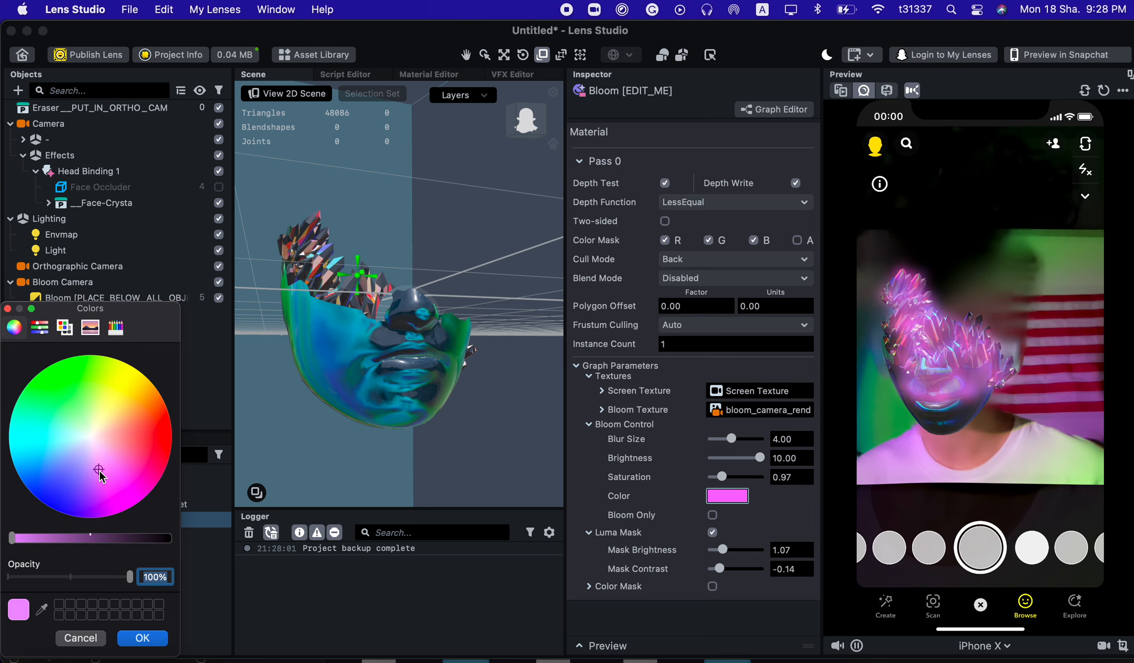
left_click(141, 639)
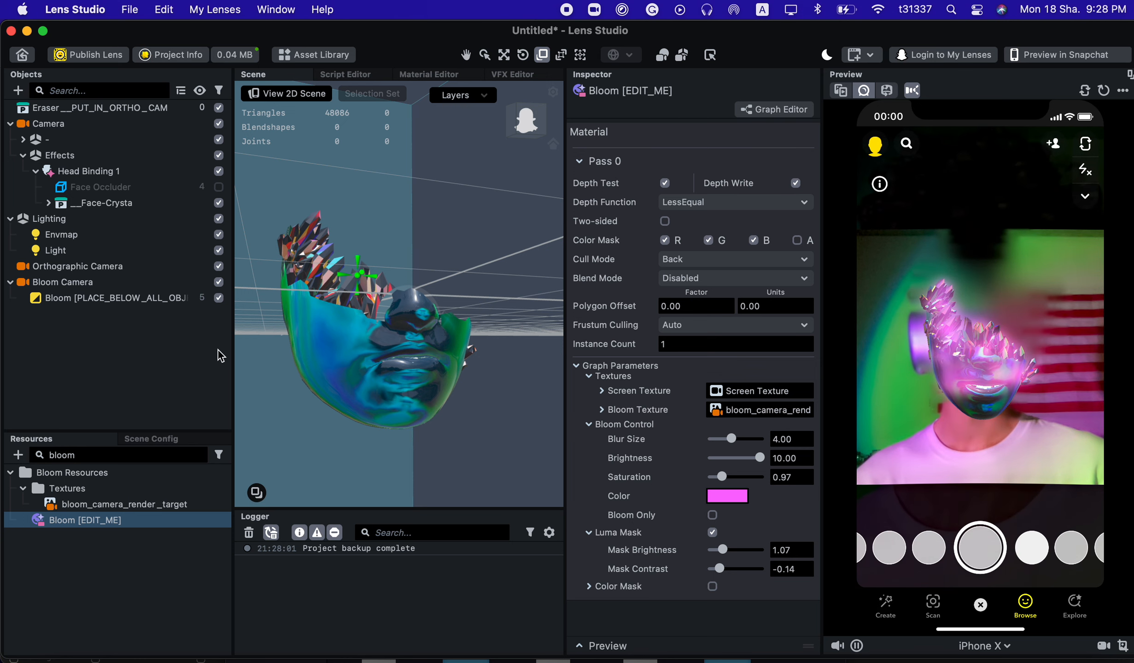
Hide the SkullAndFace.001 face mask and select the crystal17_2 cluster
left_click(339, 333)
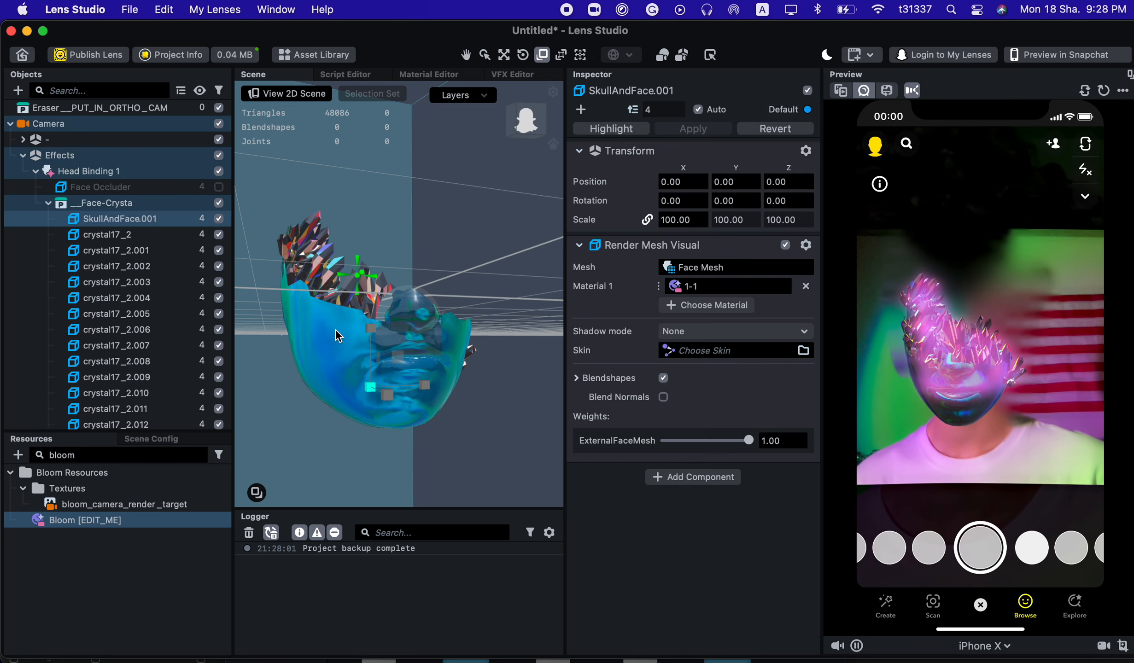
left_click(219, 218)
left_click(202, 234)
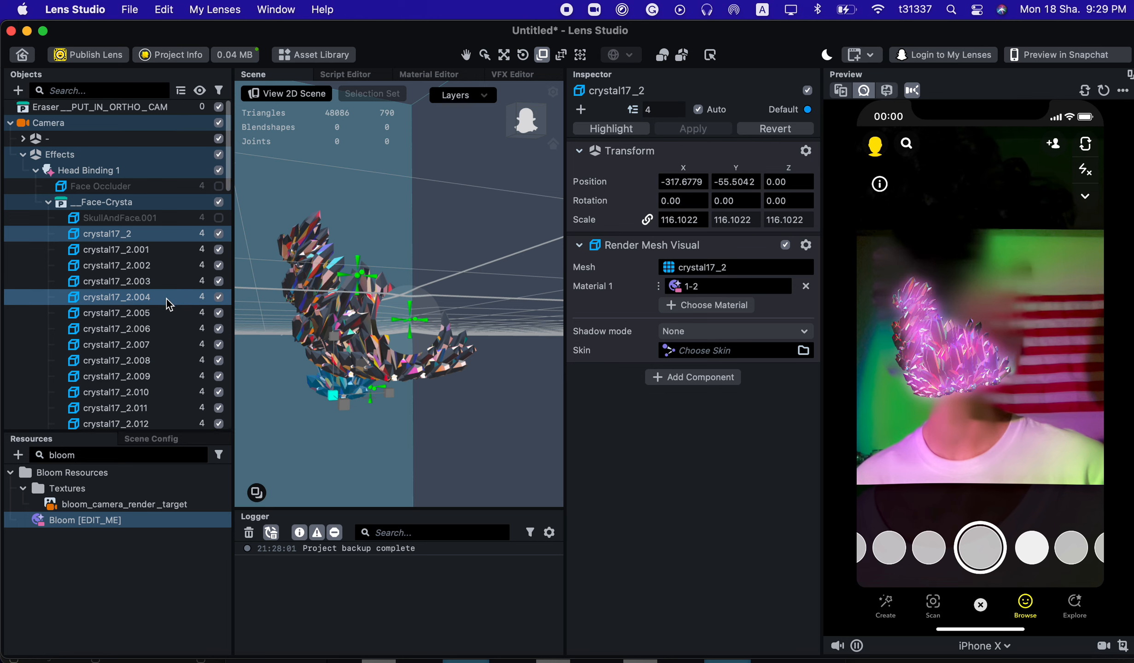
Hide the Bloom-layer crystal copies crystal17_2.003 2, .004 2, .005 2 and .006 2
scroll(170, 304, "down", 20)
scroll(170, 304, "up", 5)
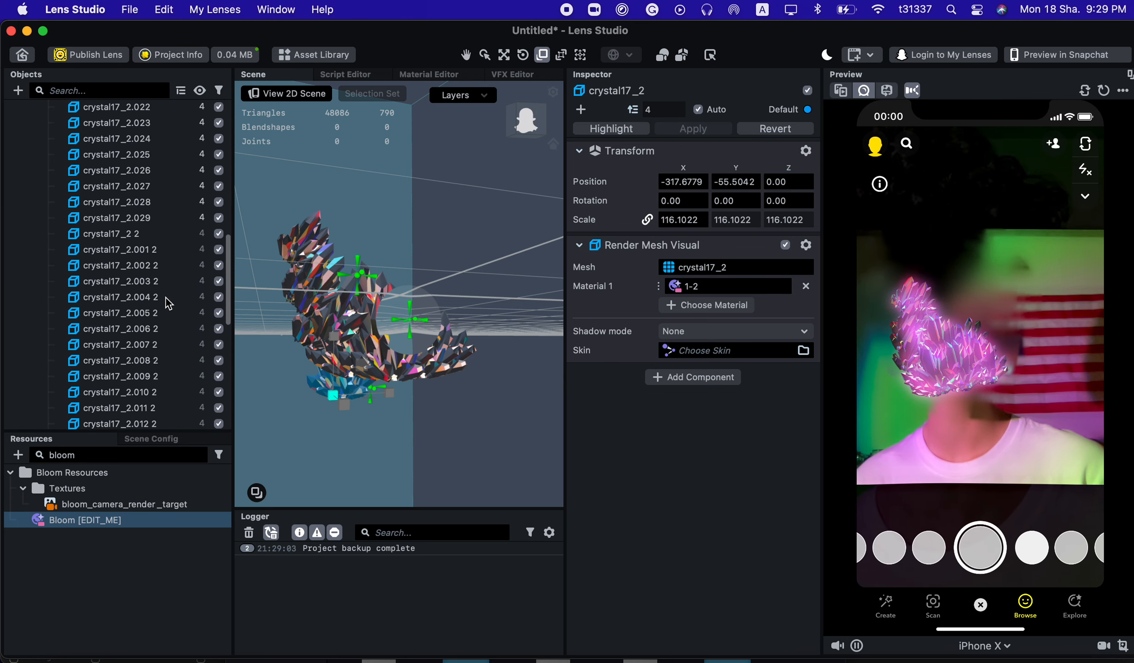
scroll(169, 304, "up", 7)
left_click(219, 276)
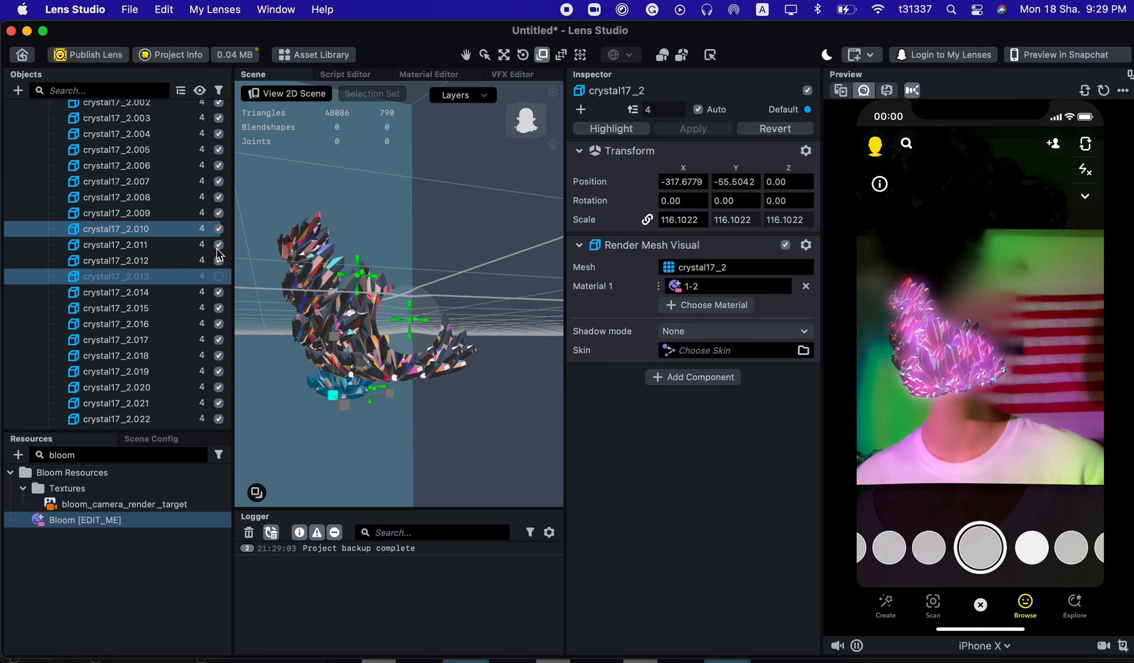
scroll(213, 235, "up", 6)
scroll(213, 235, "down", 9)
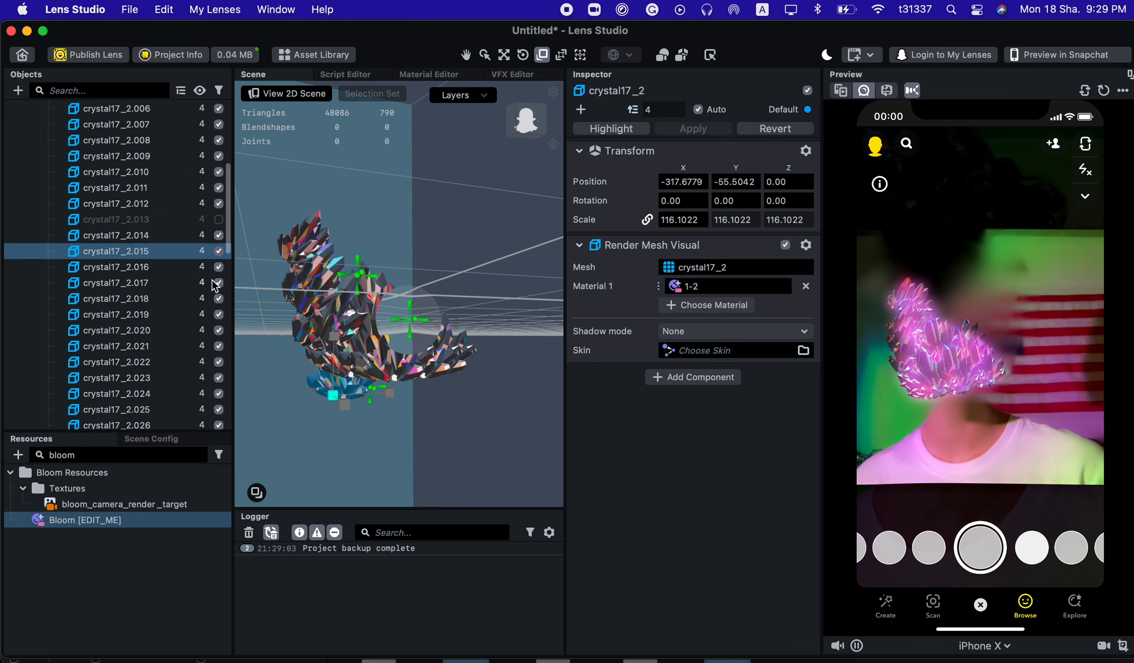
scroll(216, 285, "down", 5)
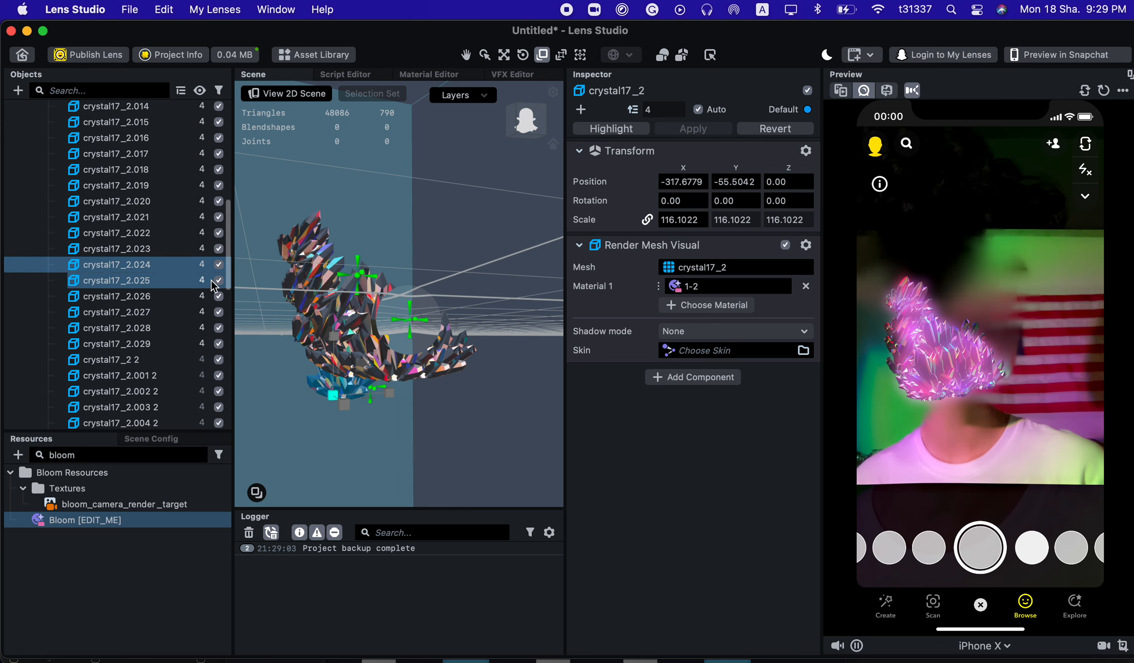
left_click(219, 329)
left_click(219, 346)
left_click(219, 362)
left_click(220, 364)
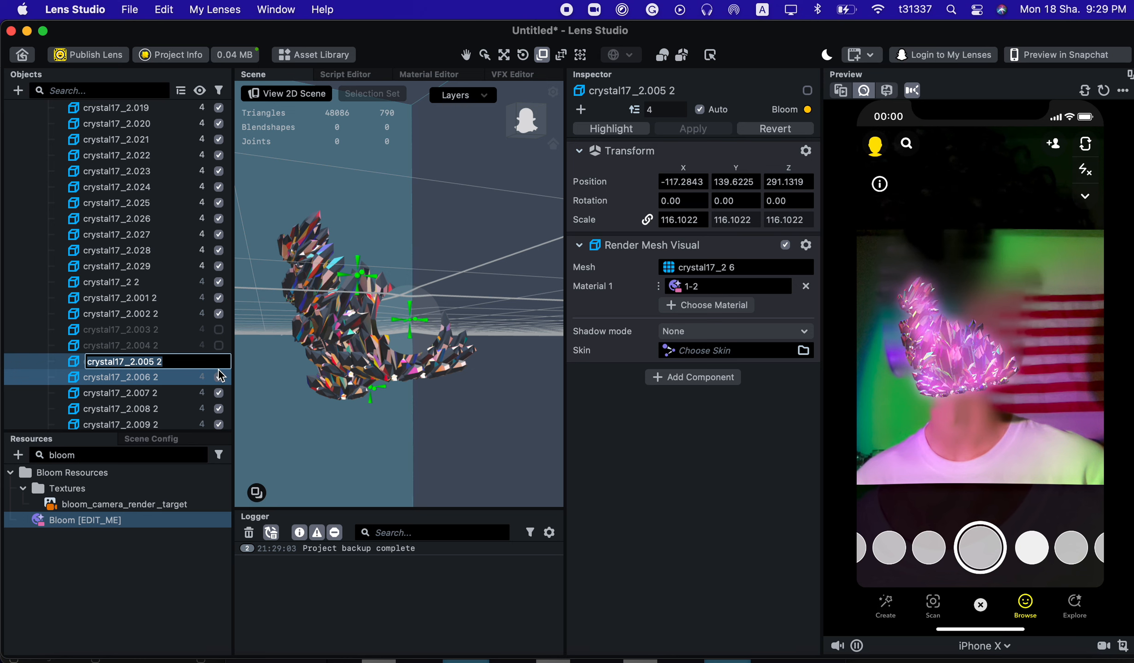
left_click(219, 377)
Hide the Bloom-layer crystal copies crystal17_2.018 2, .016 2, .014 2, .013 2 and .012 2
scroll(216, 383, "down", 6)
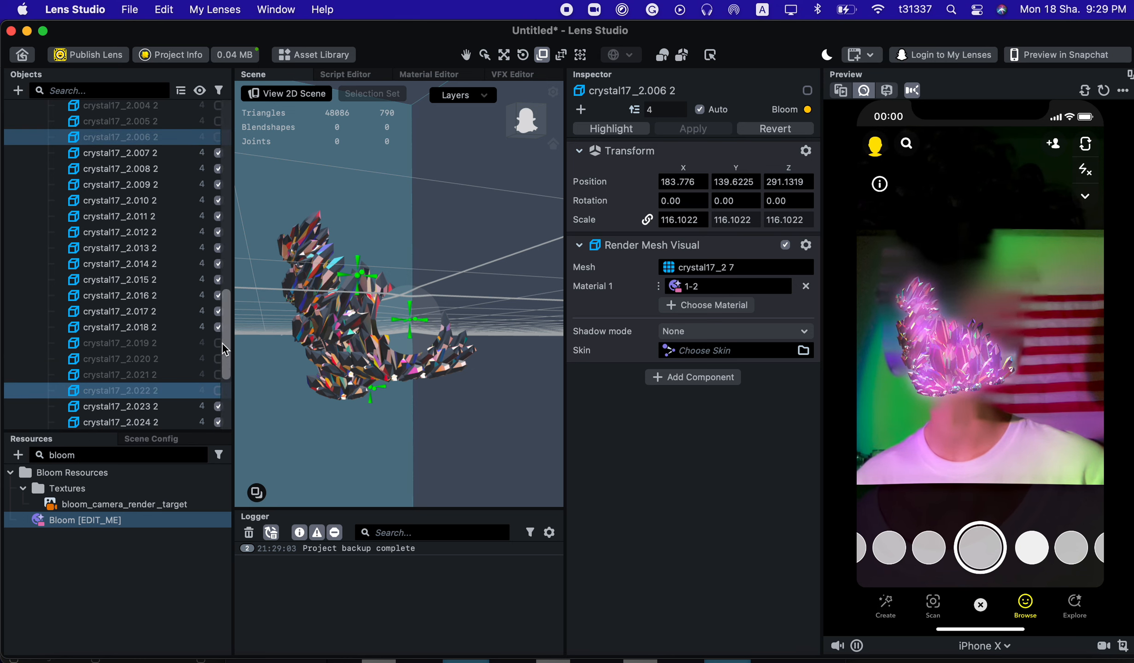
left_click(219, 327)
left_click(219, 295)
left_click(219, 264)
left_click(219, 248)
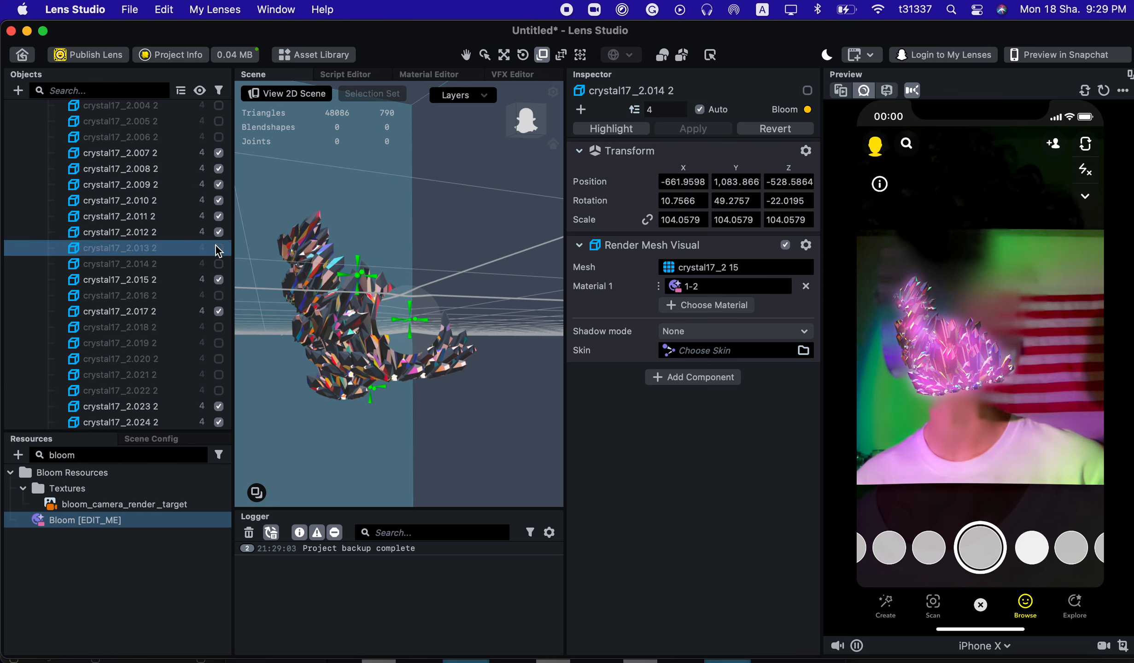
left_click(219, 231)
Hide the Bloom-layer crystal copies crystal17_2.026 2, .027 2, .028 2 and .029 2, keeping .025 2 visible
scroll(216, 369, "down", 5)
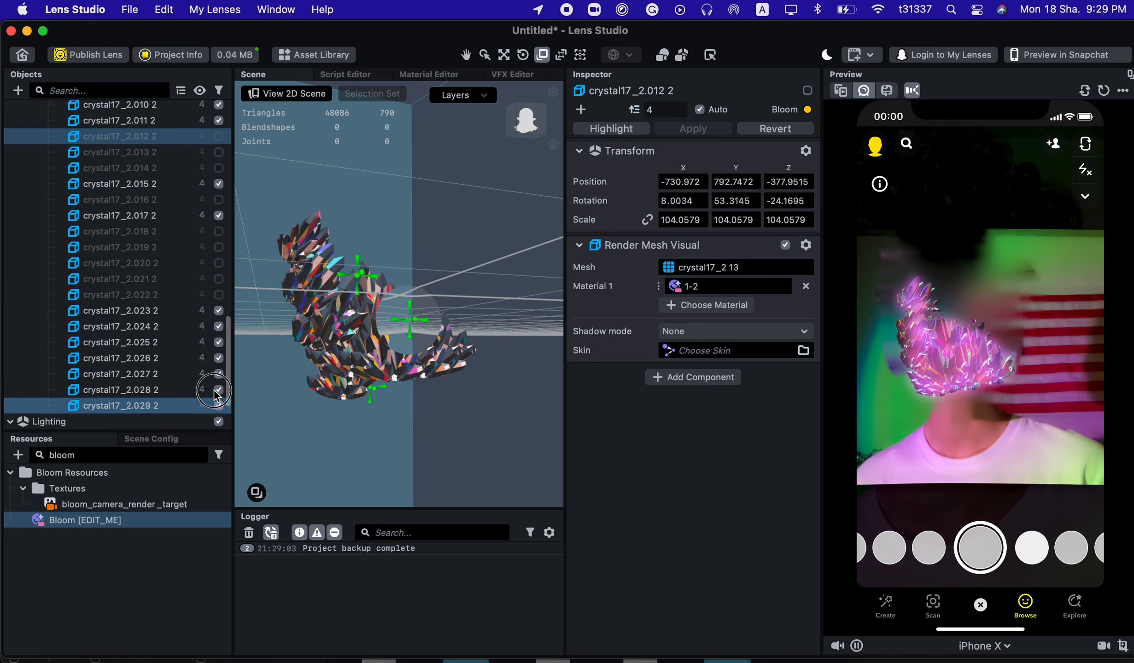
left_click(219, 389)
left_click(219, 373)
left_click(219, 358)
left_click(219, 342)
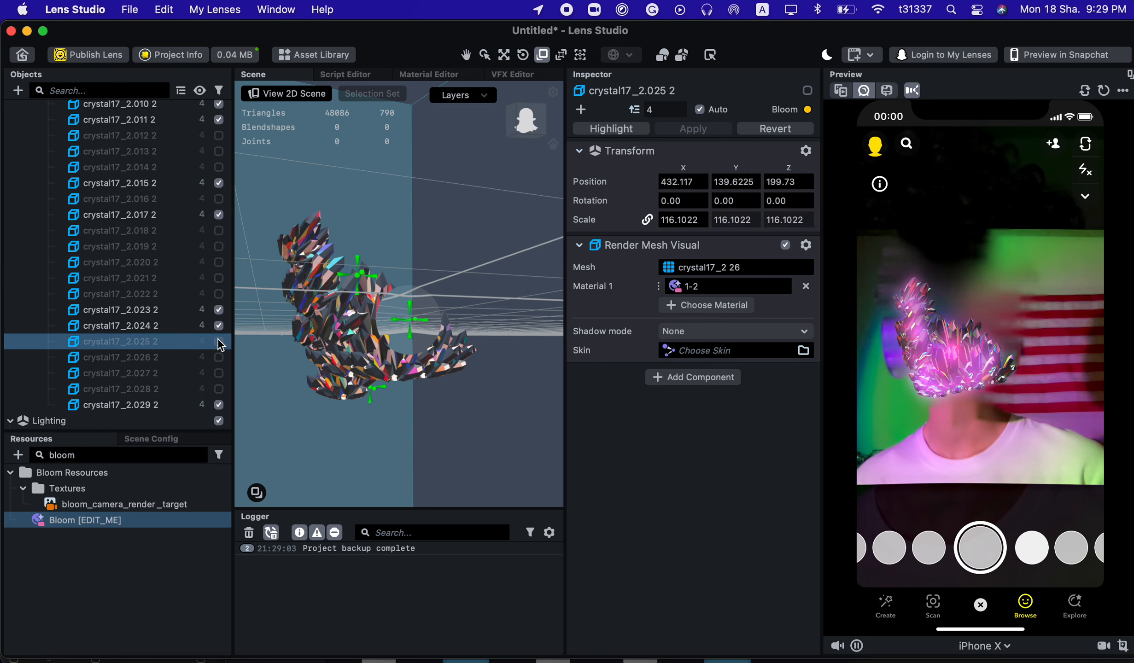
left_click(219, 342)
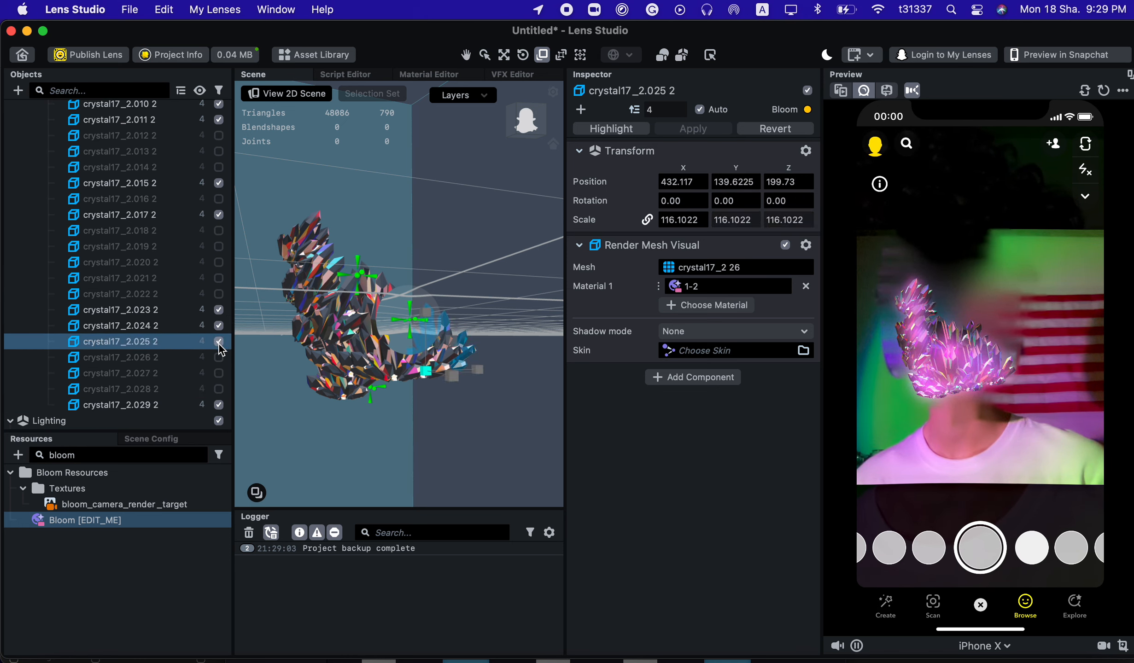
left_click(219, 405)
Try hiding crystal17_2.017 2, crystal17_2.015 2 and crystal17_2.010 one at a time, turning each back on
scroll(220, 405, "up", 5)
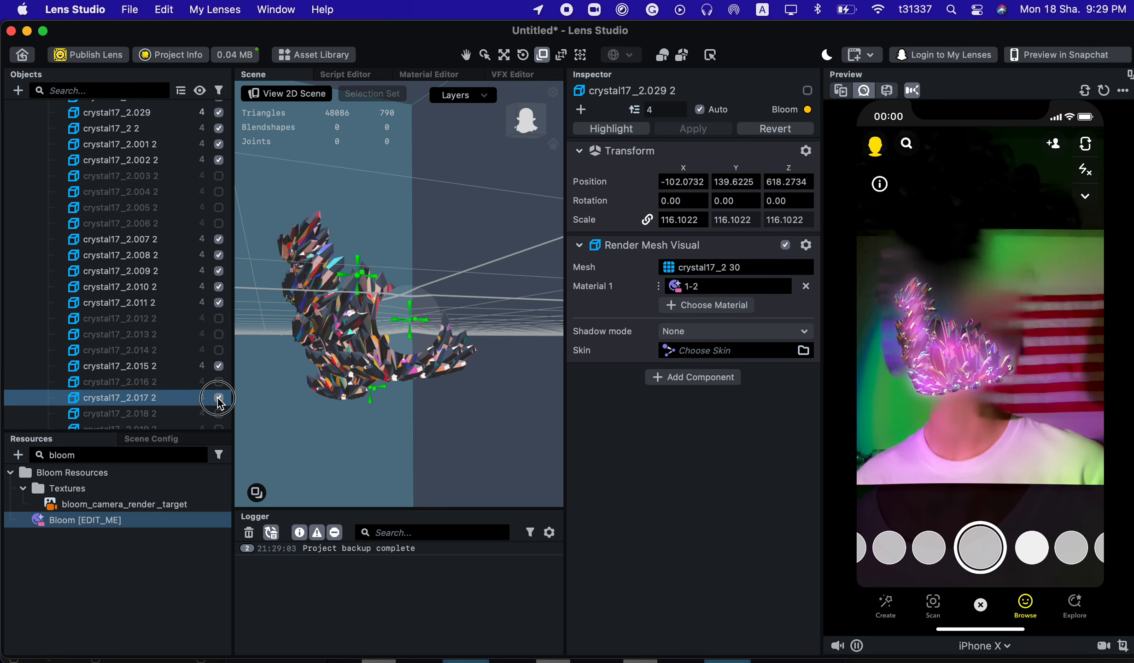
left_click(218, 399)
left_click(218, 398)
left_click(218, 370)
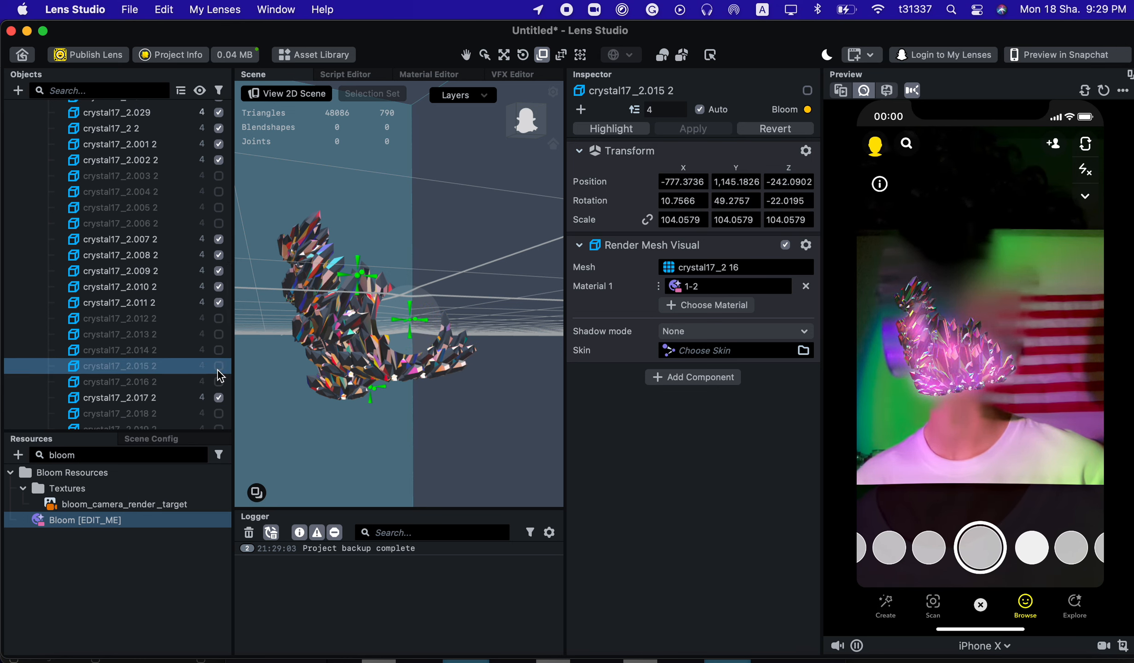
left_click(218, 371)
scroll(220, 371, "up", 10)
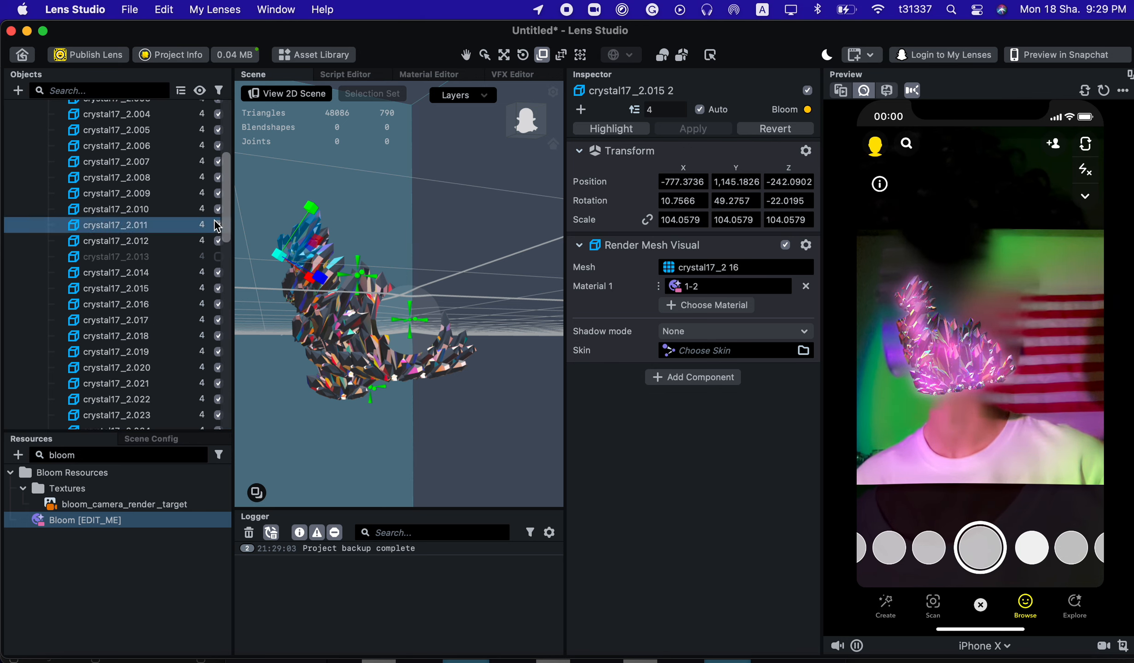
left_click(217, 210)
left_click(218, 209)
Hide the Default-layer crystals from crystal17_2.006 up through crystal17_2.001, plus crystal17_2
scroll(220, 216, "up", 5)
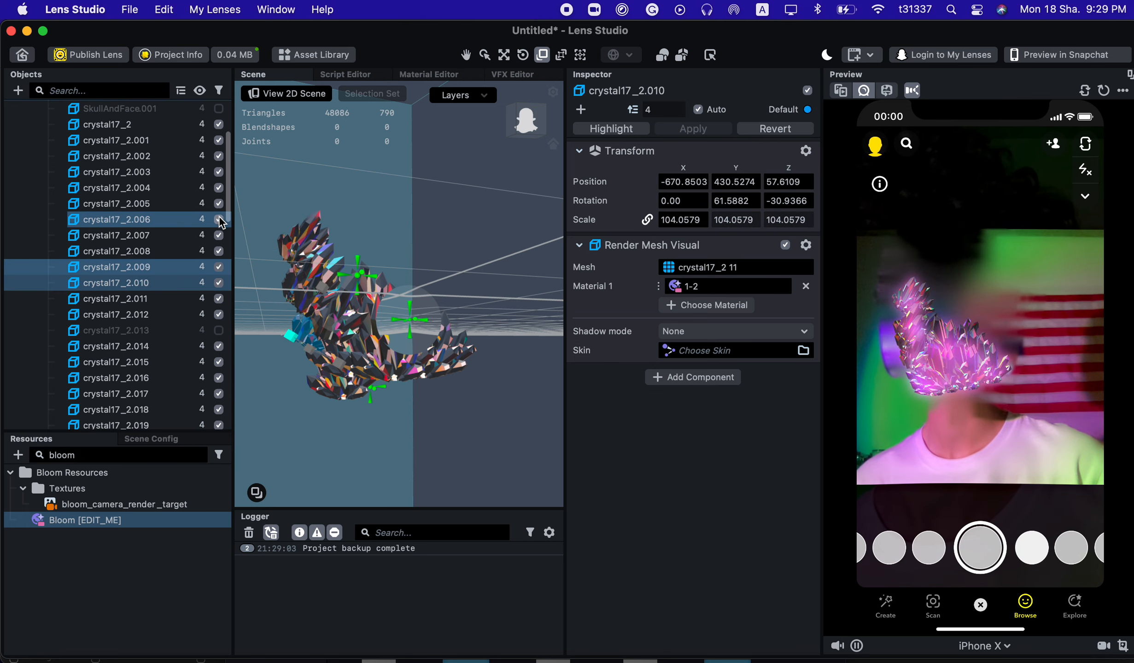
left_click(219, 219)
left_click(218, 203)
left_click(218, 187)
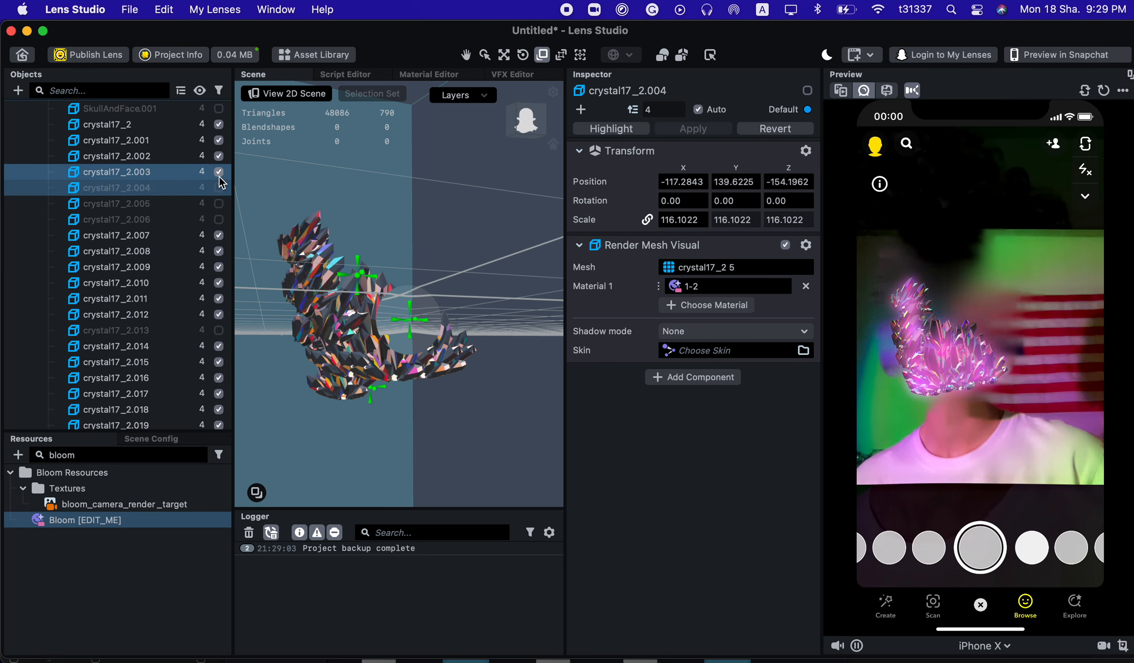
left_click(218, 172)
left_click(218, 156)
left_click(219, 140)
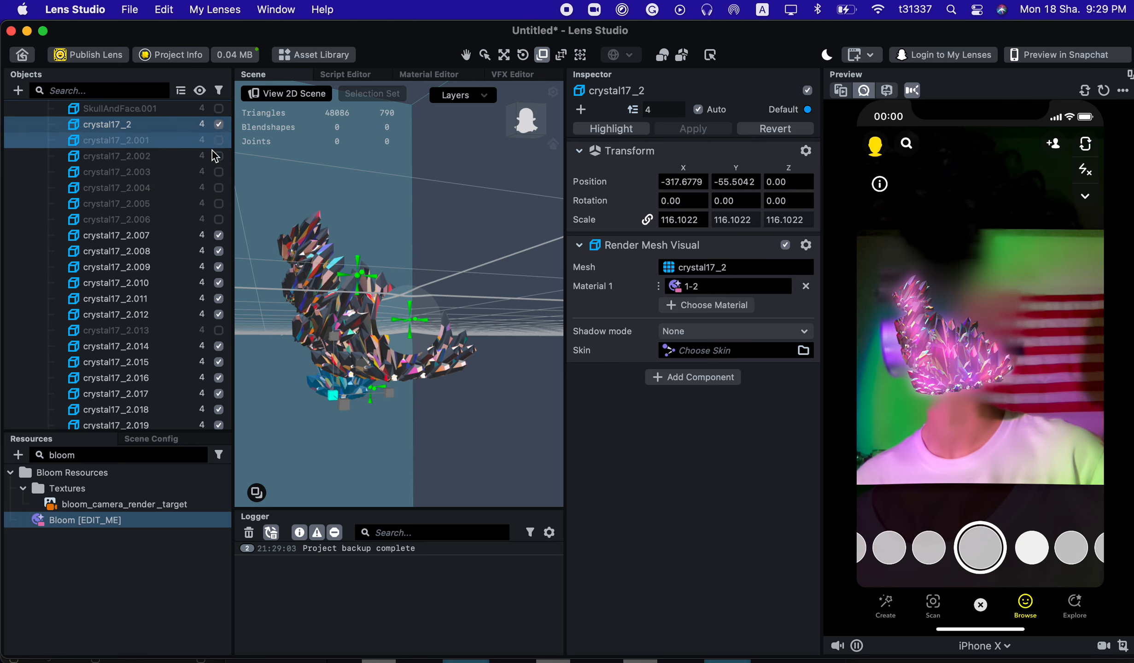
scroll(214, 153, "up", 3)
left_click(219, 175)
Hide the Bloom-layer copy crystal17_2 2, show SkullAndFace.001 again, and collapse the __Face-Crysta group
left_click(342, 384)
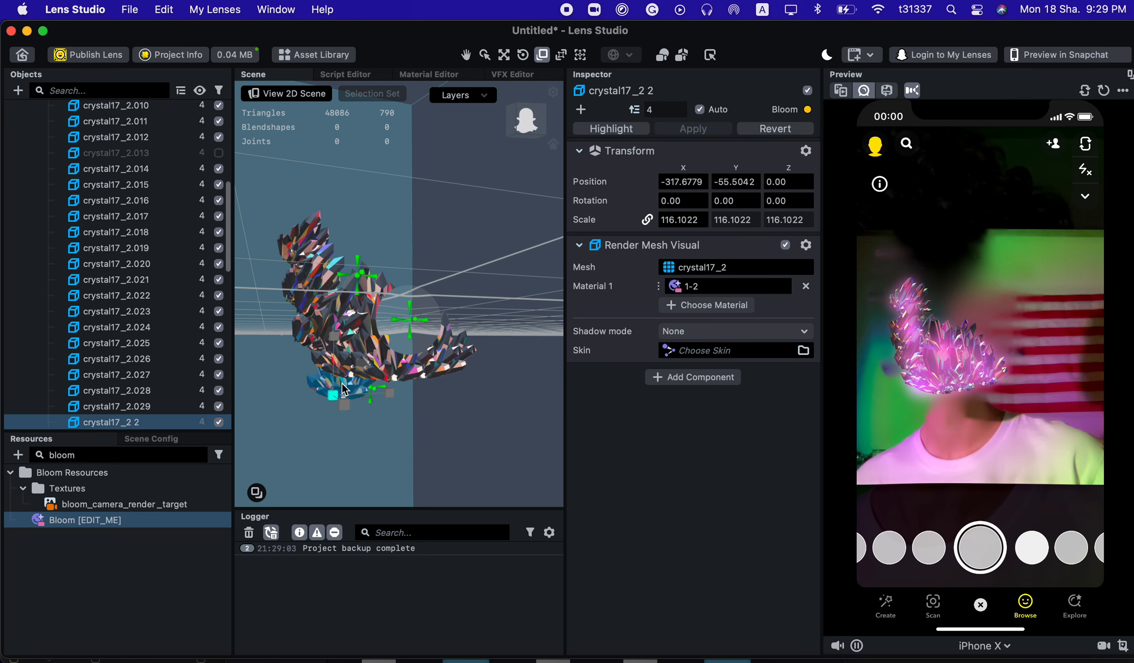
left_click(218, 422)
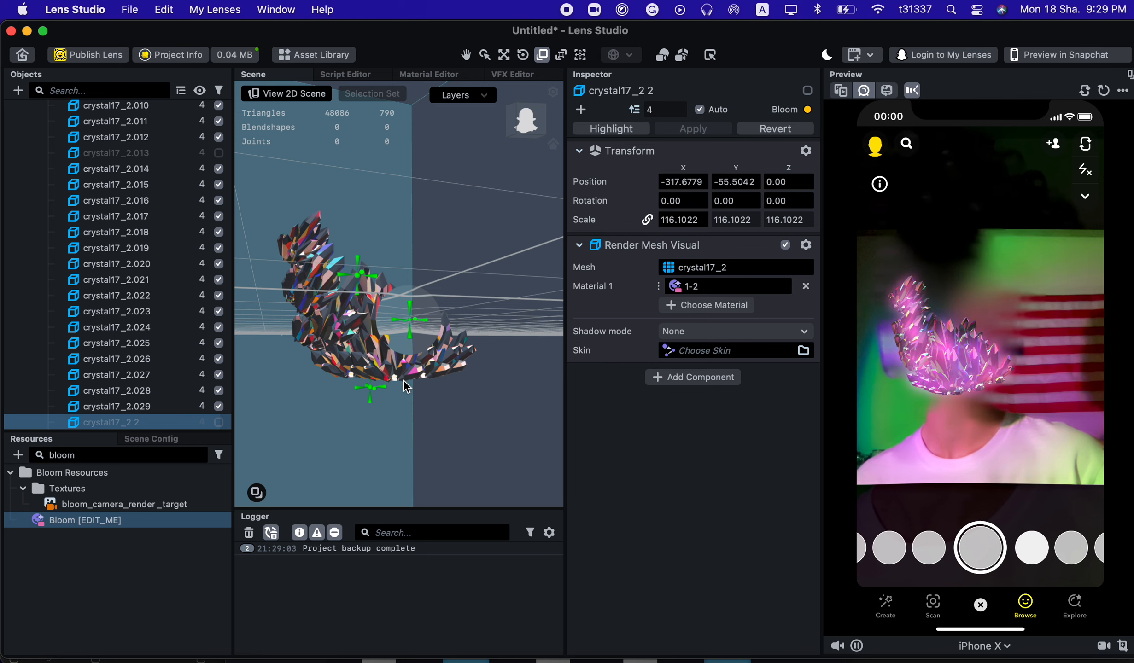
scroll(190, 260, "up", 10)
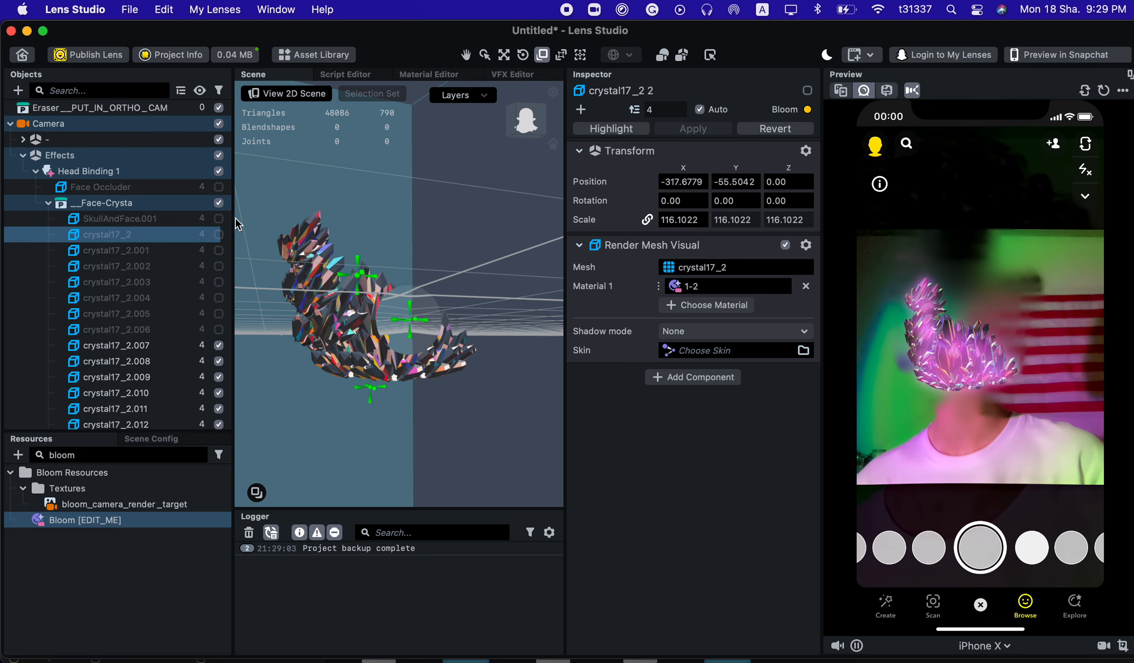
left_click(218, 218)
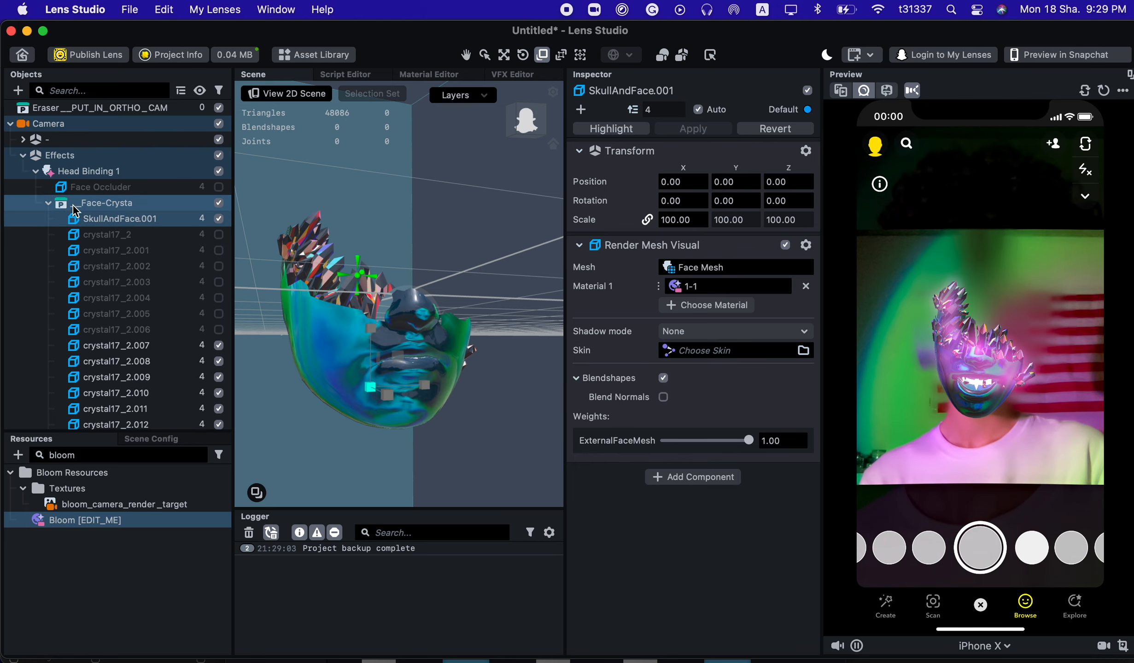
left_click(48, 204)
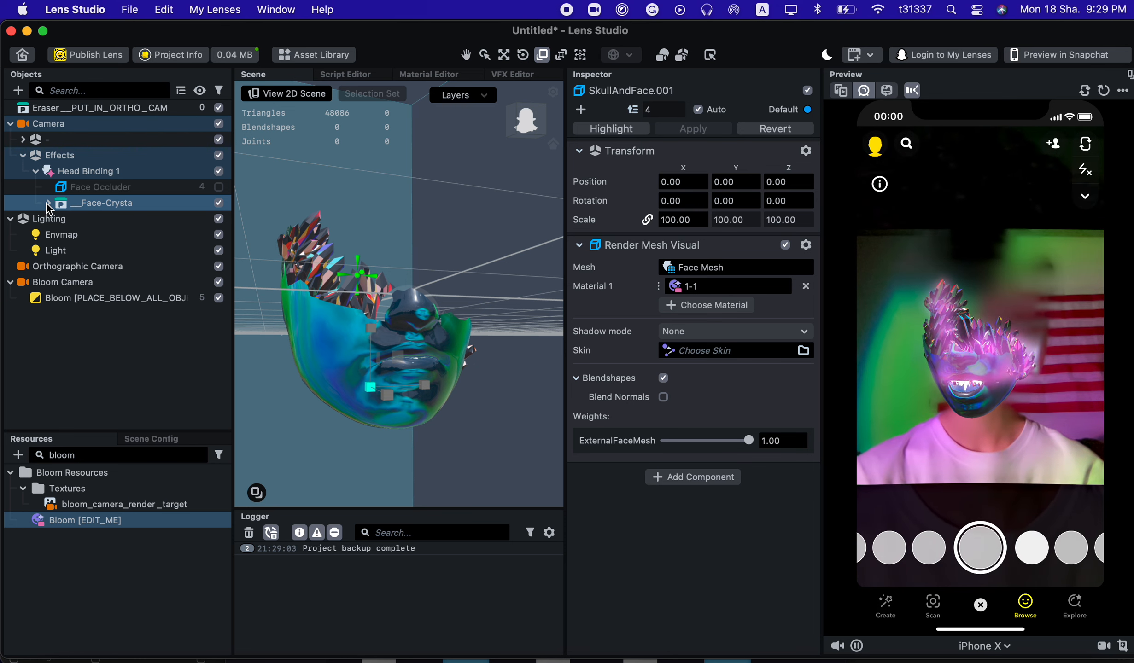
Turn off the Effects group and the Eraser__PUT_IN_ORTHO_CAM object, then clear the selection
left_click(219, 156)
left_click(22, 155)
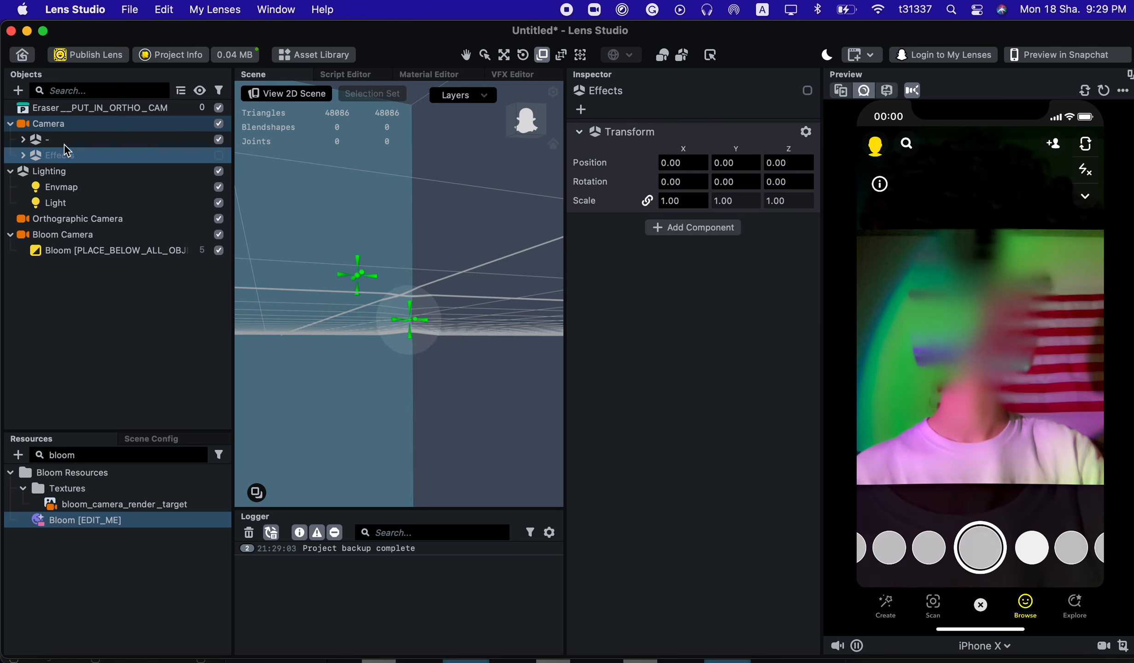
left_click(218, 108)
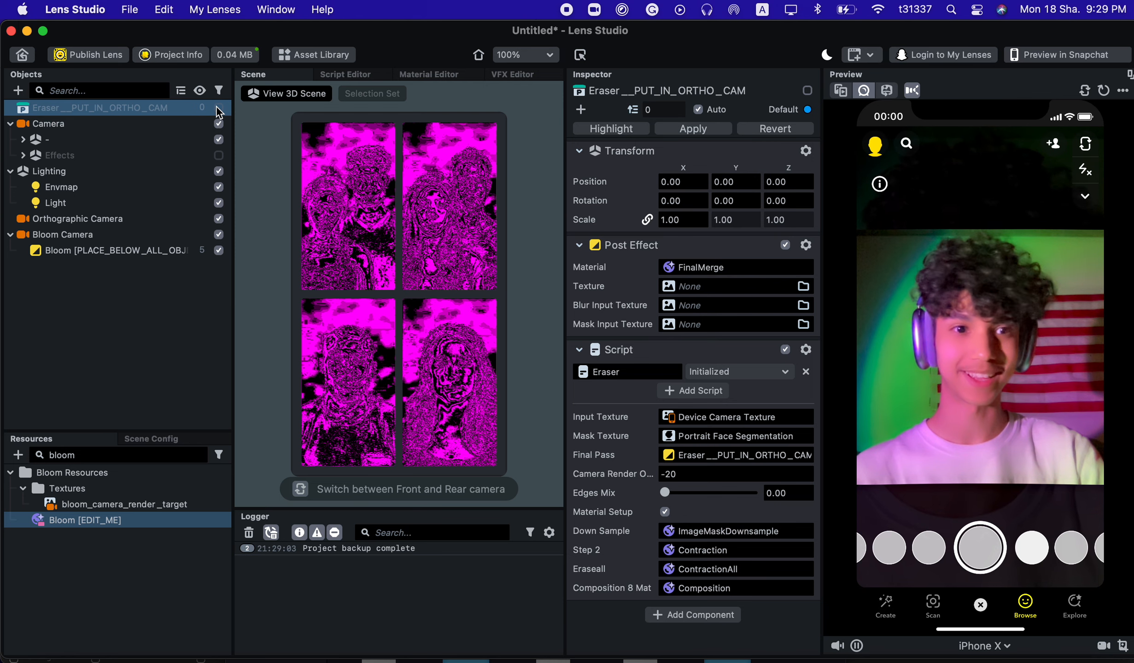
left_click(163, 308)
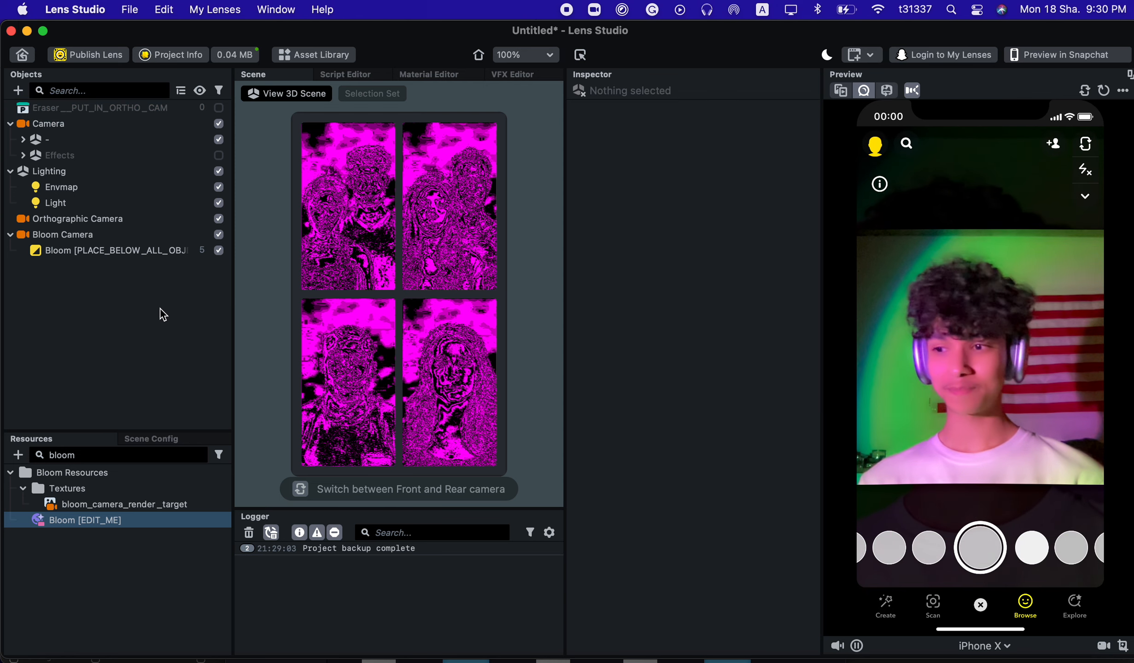